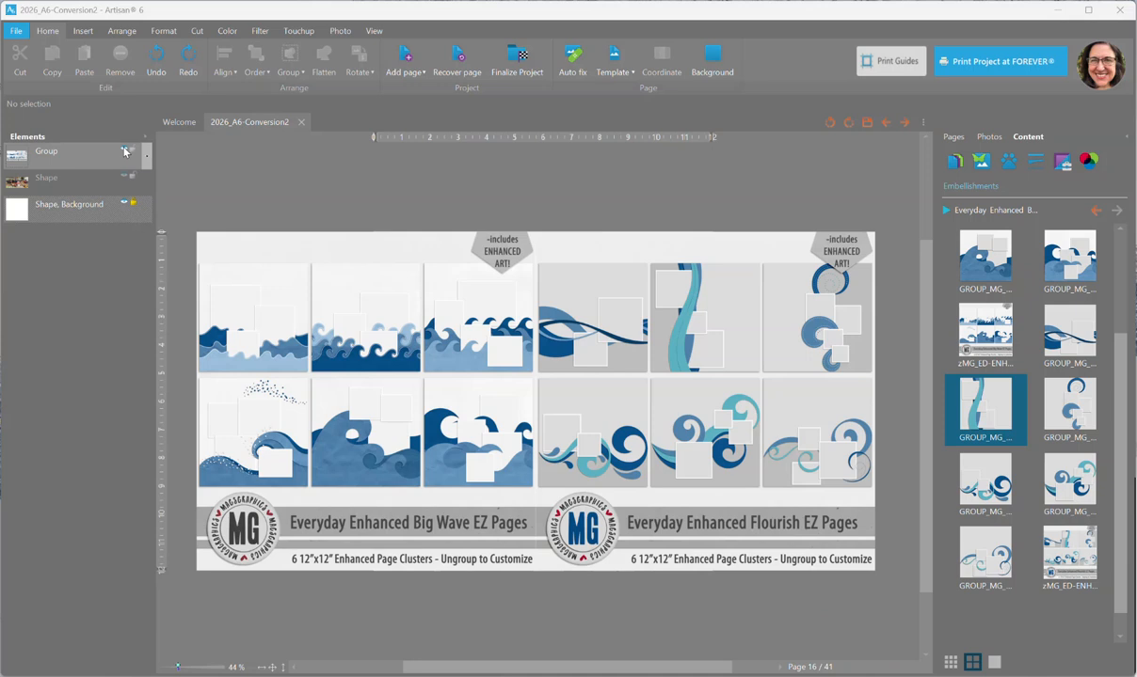
Examine the Big Wave and Flourish EZ Pages designs on the preview page.
{"action": "scroll", "coordinate": [387, 518], "scroll_direction": "up", "scroll_amount": 3}
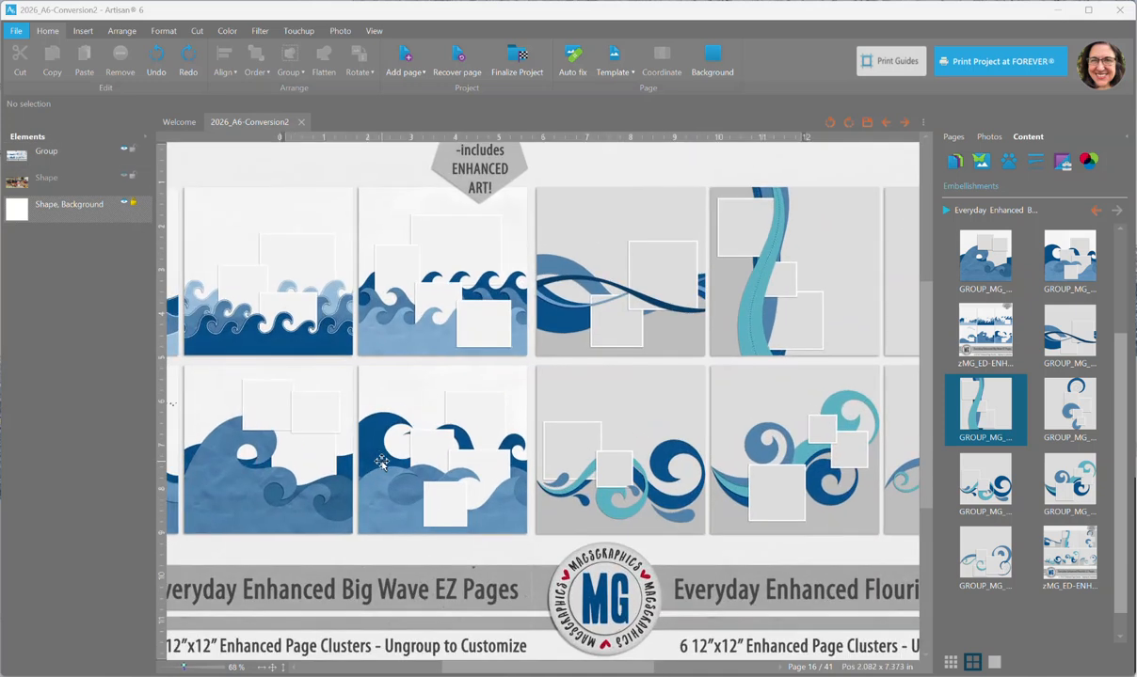
{"action": "left_click_drag", "start_coordinate": [514, 670], "coordinate": [466, 666]}
{"action": "scroll", "coordinate": [455, 526], "scroll_direction": "up", "scroll_amount": 2}
{"action": "scroll", "coordinate": [438, 467], "scroll_direction": "down", "scroll_amount": 1}
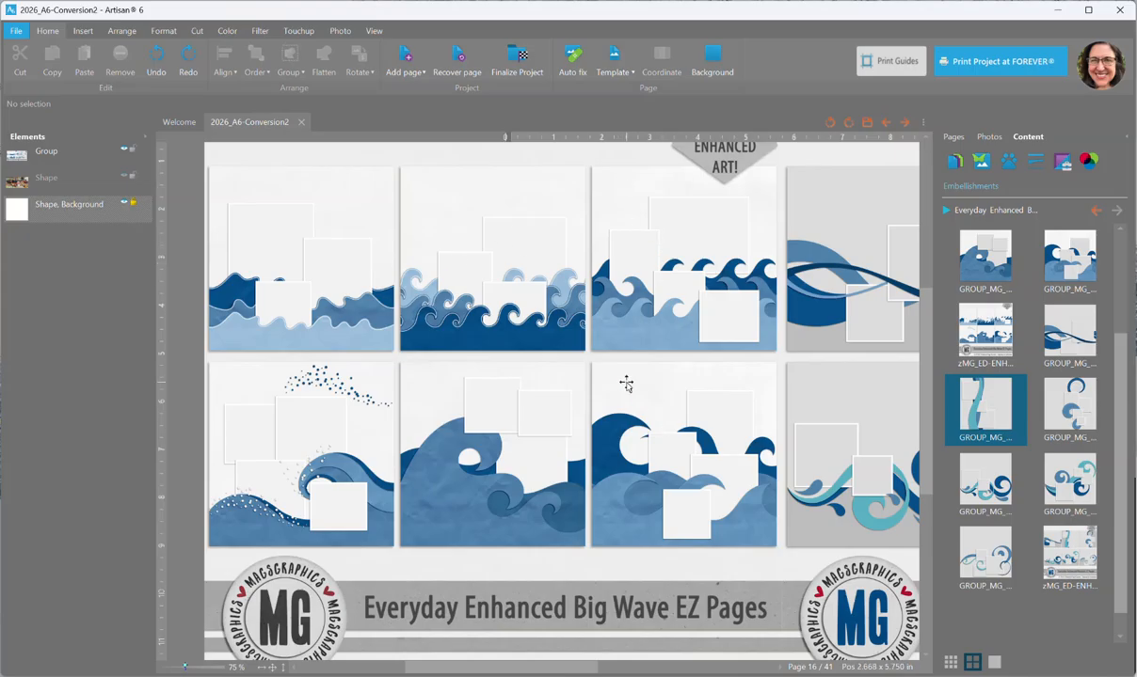
{"action": "left_click_drag", "start_coordinate": [493, 671], "coordinate": [573, 668]}
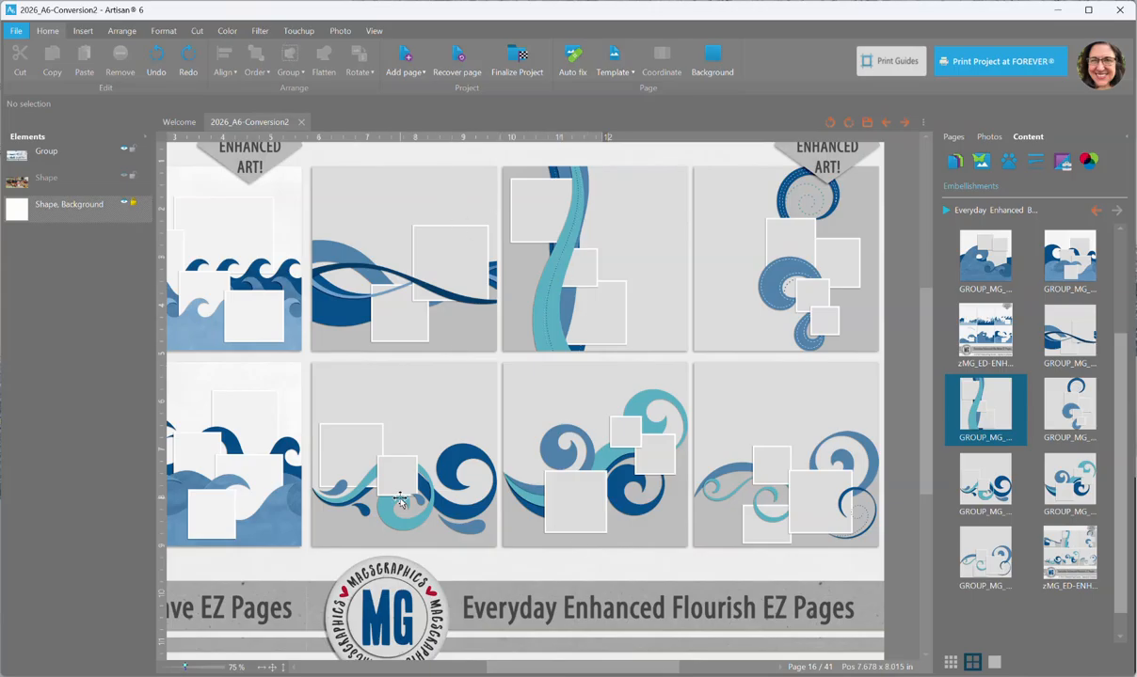
{"action": "left_click", "coordinate": [271, 667]}
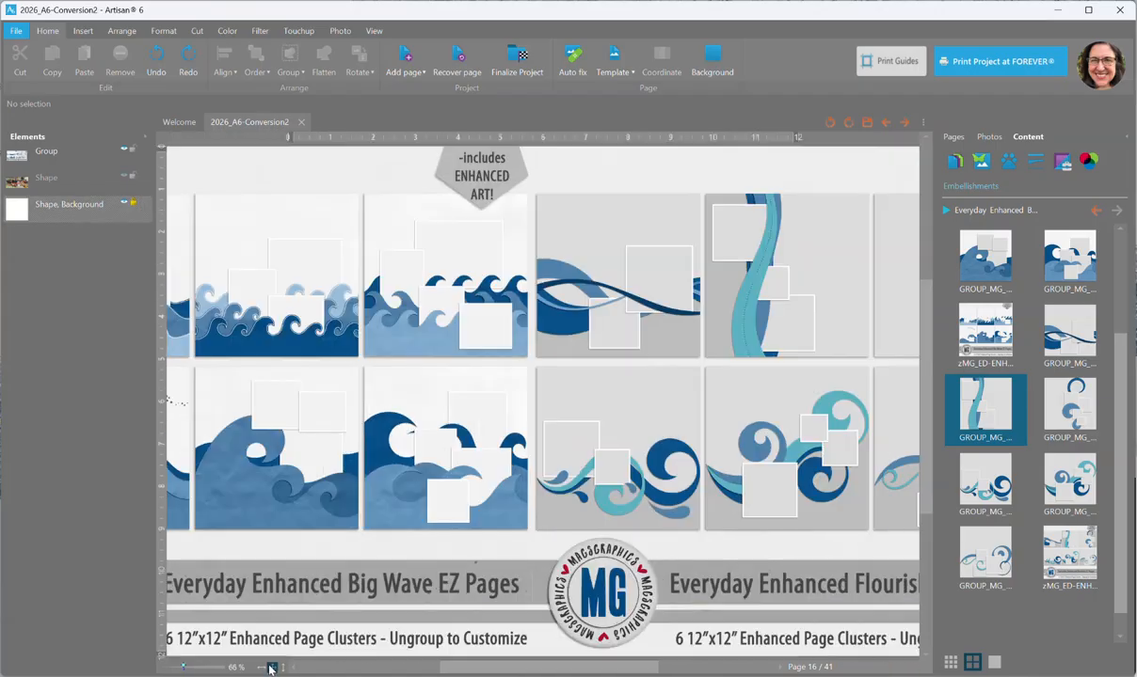
Hide the preview group and add the first Big Wave page cluster to the blank page.
{"action": "left_click", "coordinate": [123, 151]}
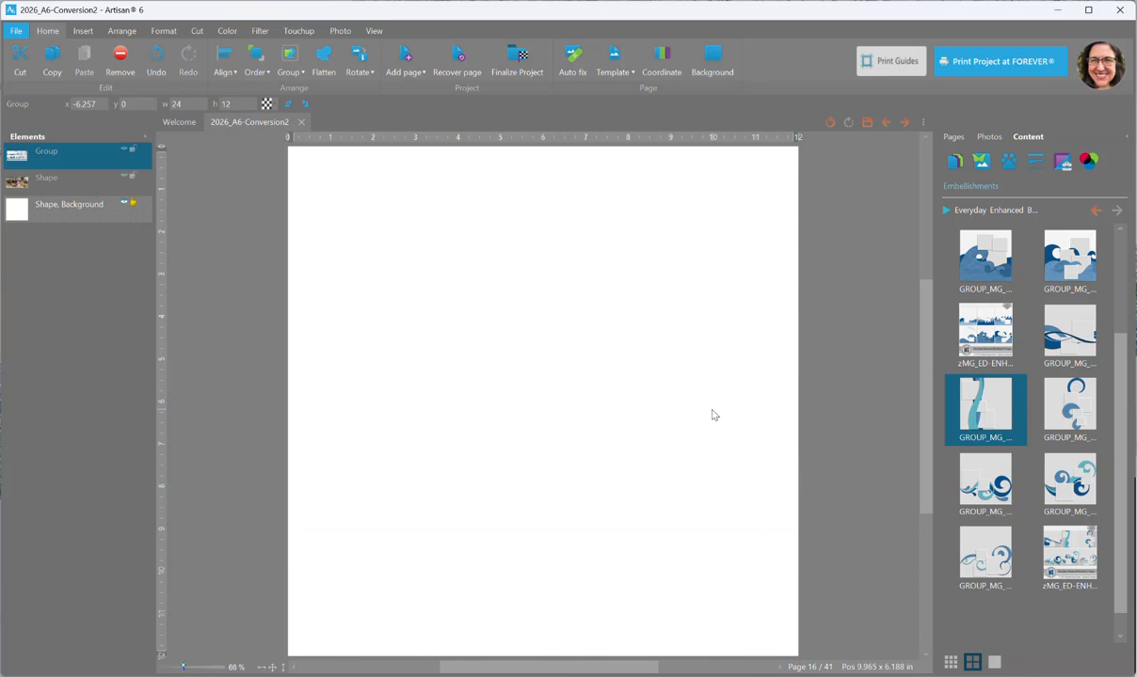
{"action": "scroll", "coordinate": [1015, 437], "scroll_direction": "up", "scroll_amount": 1}
{"action": "scroll", "coordinate": [1014, 434], "scroll_direction": "up", "scroll_amount": 1}
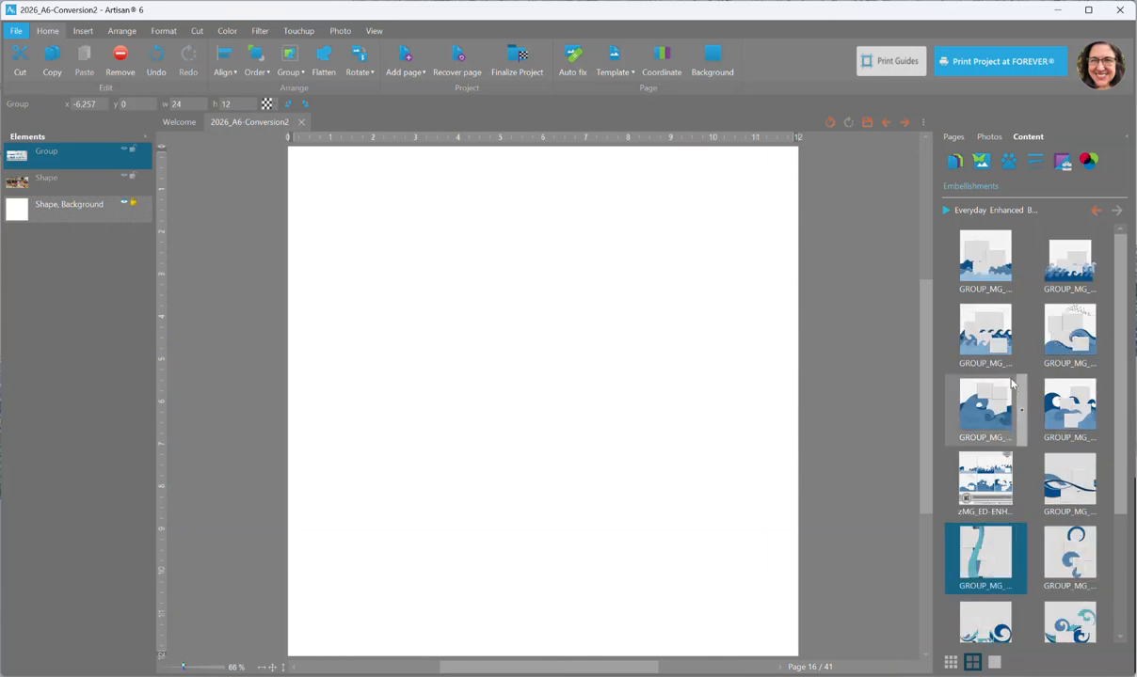
{"action": "right_click", "coordinate": [981, 264]}
{"action": "left_click", "coordinate": [992, 268]}
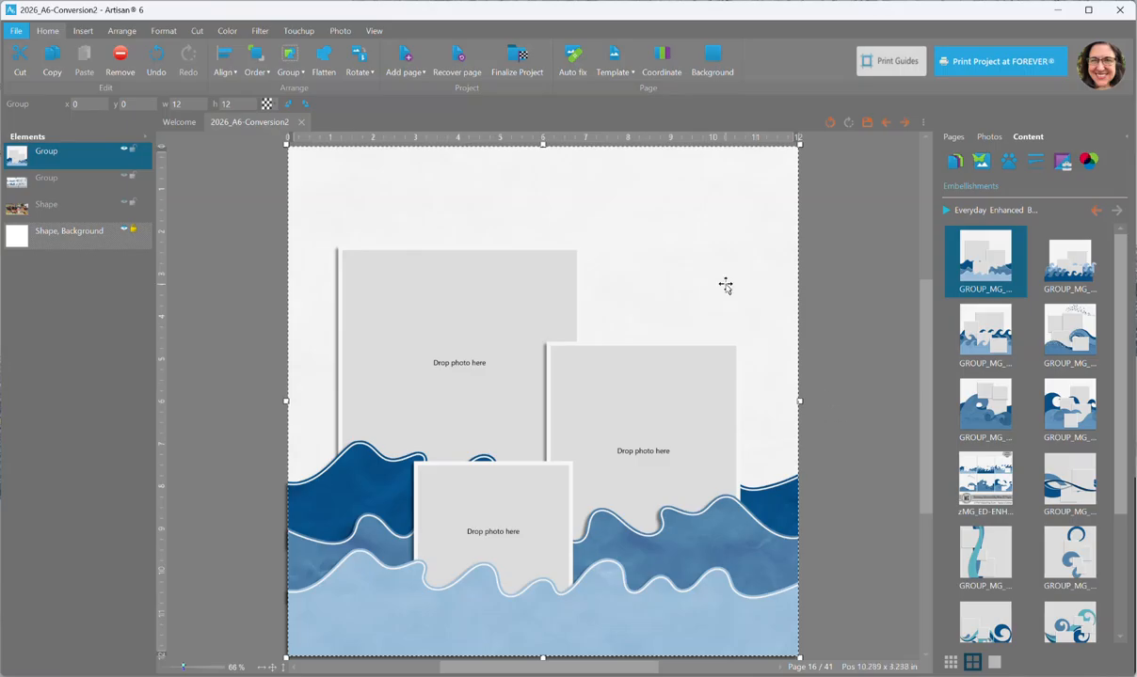
Ungroup the added wave cluster into separate shapes and photo frames.
{"action": "right_click", "coordinate": [725, 285]}
{"action": "mouse_move", "coordinate": [767, 444]}
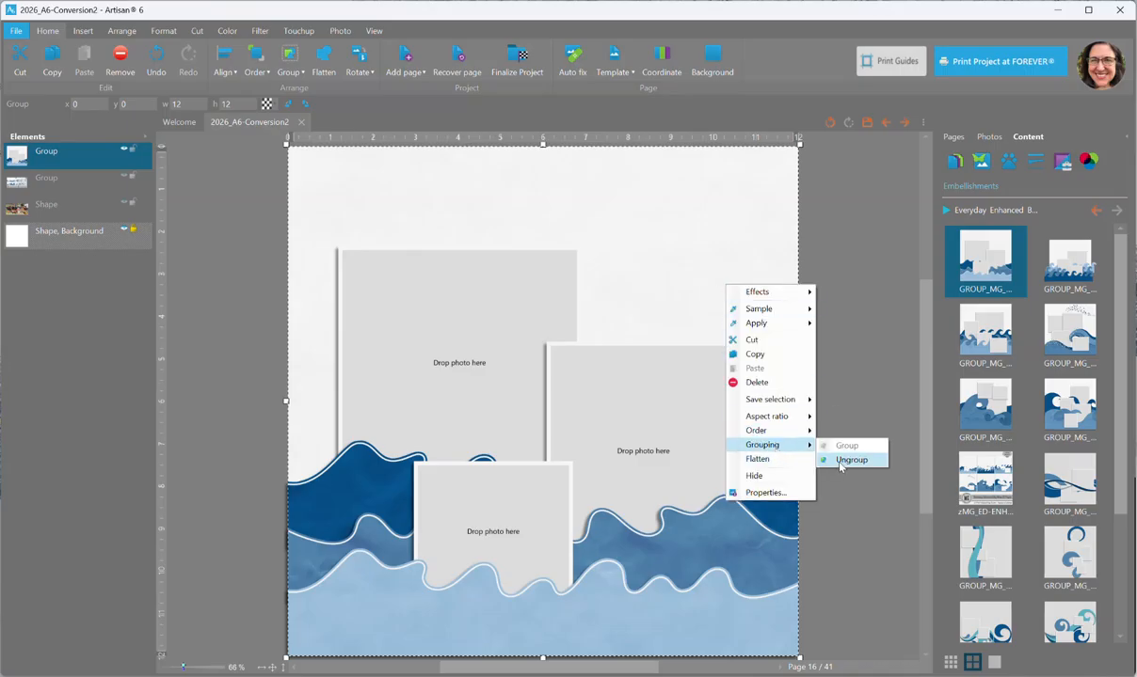
{"action": "left_click", "coordinate": [841, 461]}
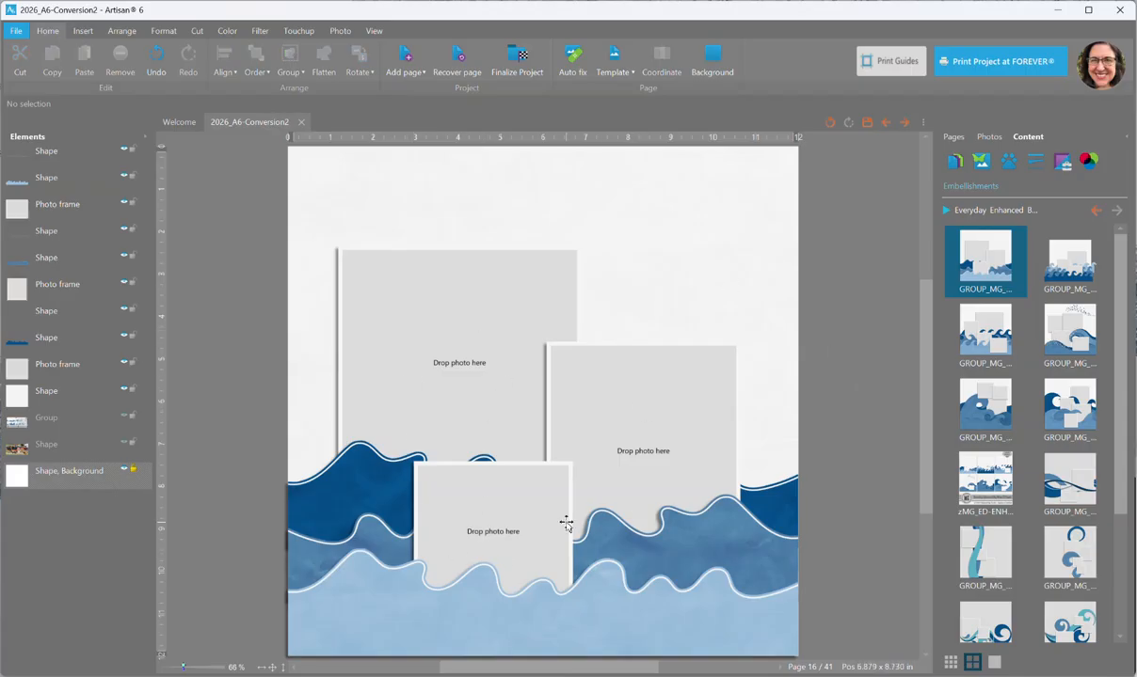
{"action": "scroll", "coordinate": [428, 547], "scroll_direction": "up", "scroll_amount": 4}
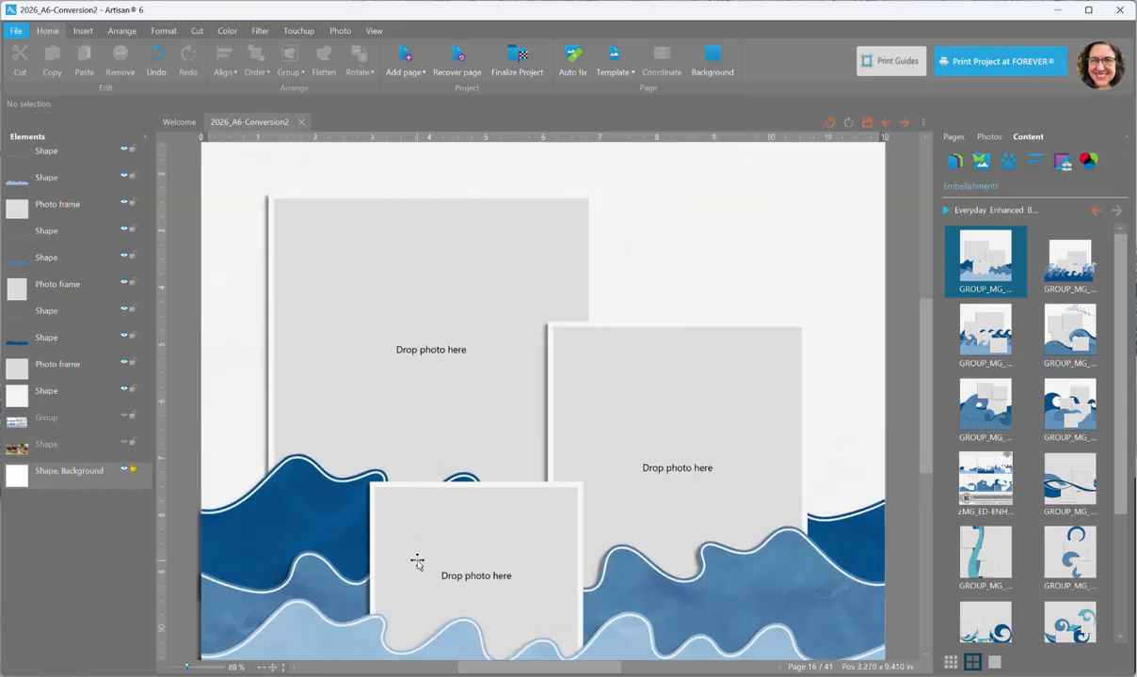
{"action": "scroll", "coordinate": [933, 386], "scroll_direction": "down", "scroll_amount": 5}
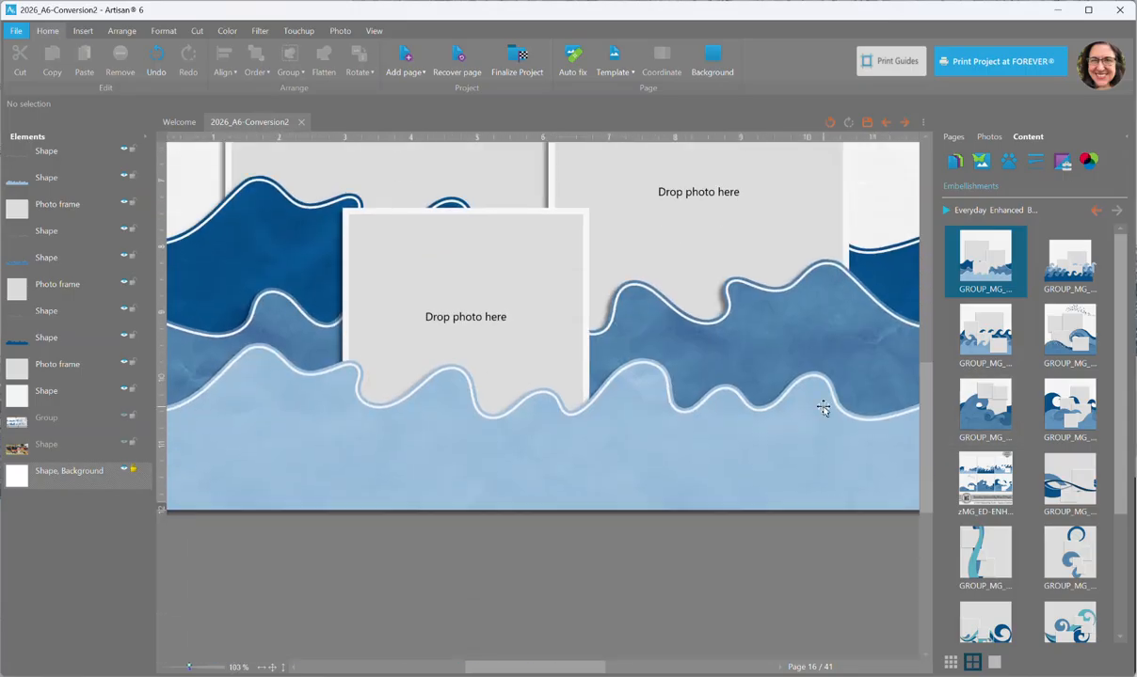
{"action": "scroll", "coordinate": [822, 402], "scroll_direction": "up", "scroll_amount": 4}
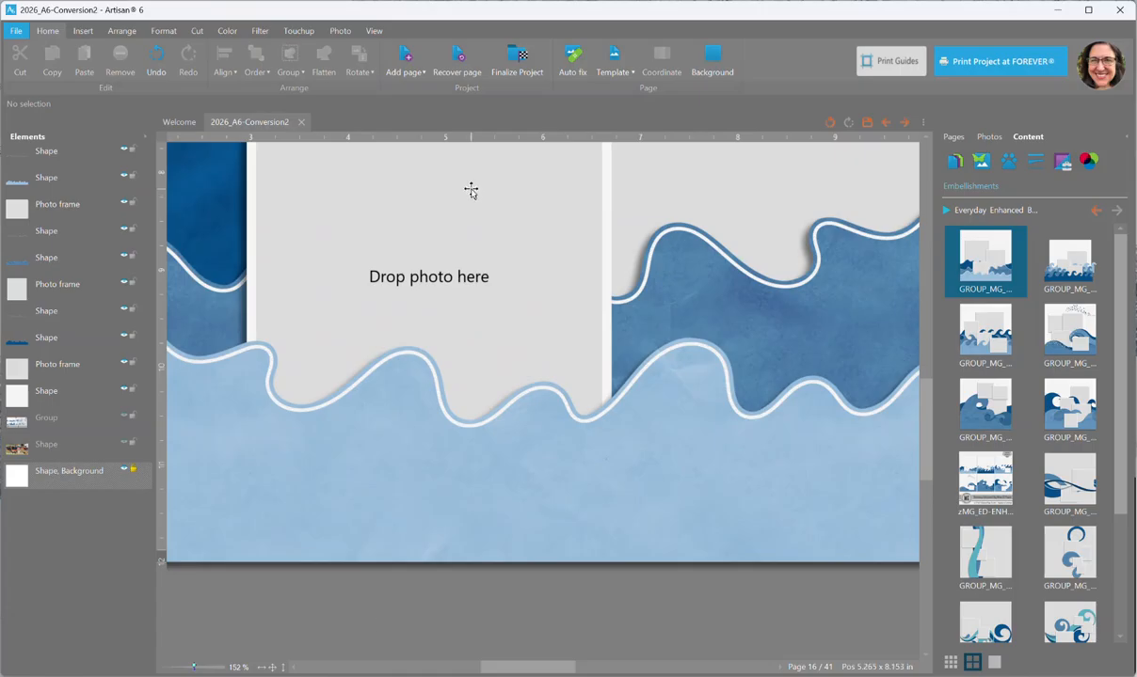
{"action": "left_click", "coordinate": [270, 668]}
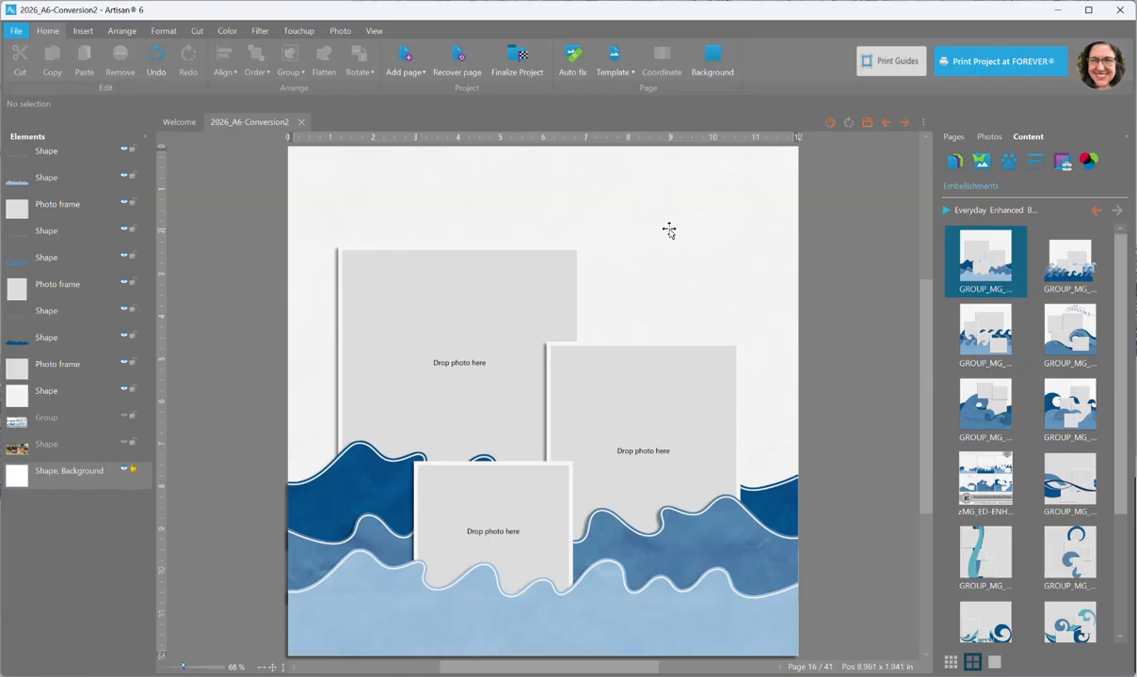
Show the papers of the "Beach Paradise Bundle or Beach Wedding Bundle" kits and browse to the solid textured ones.
{"action": "left_click", "coordinate": [947, 210]}
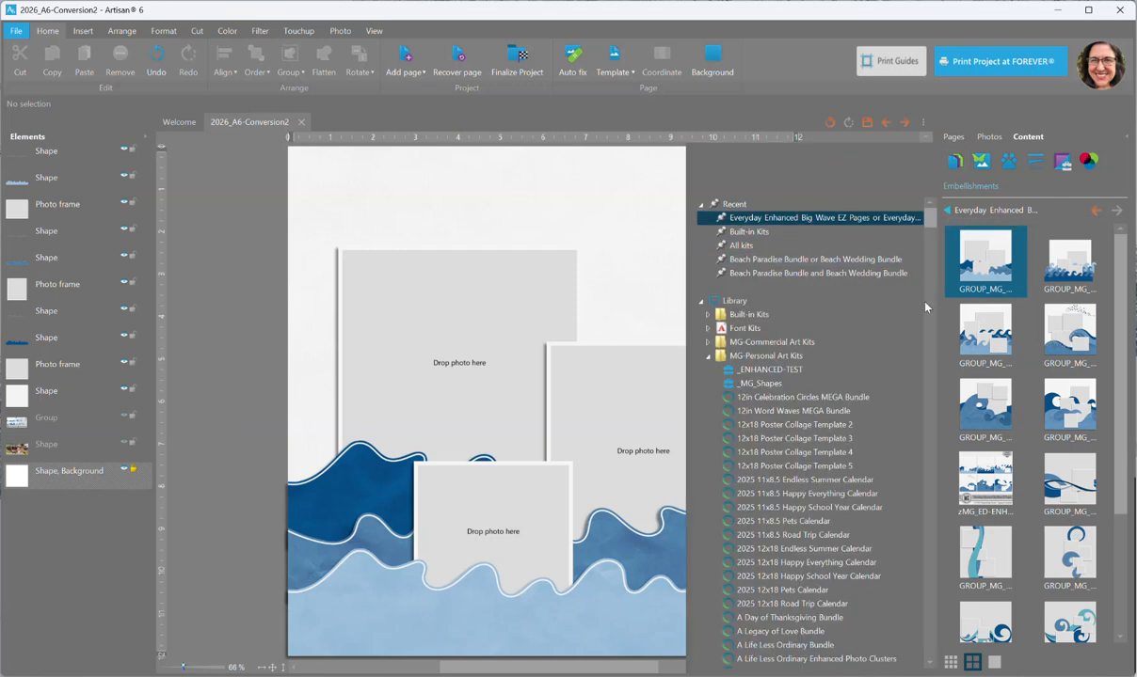
{"action": "left_click", "coordinate": [750, 274]}
{"action": "left_click", "coordinate": [875, 260]}
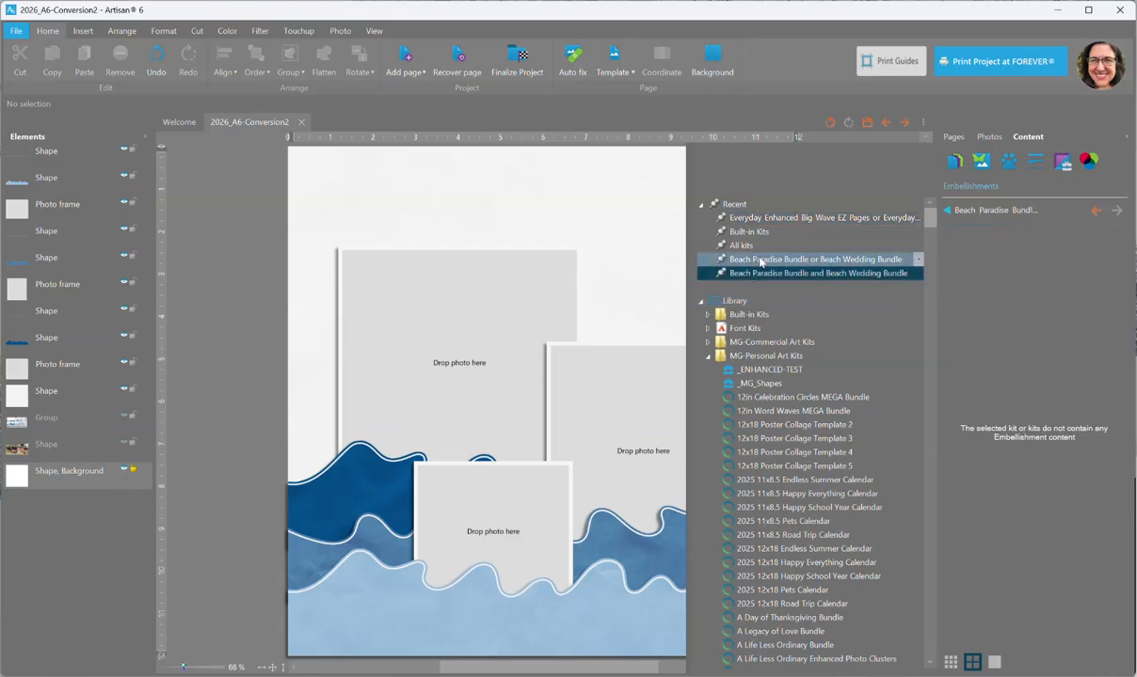
{"action": "left_click", "coordinate": [944, 211]}
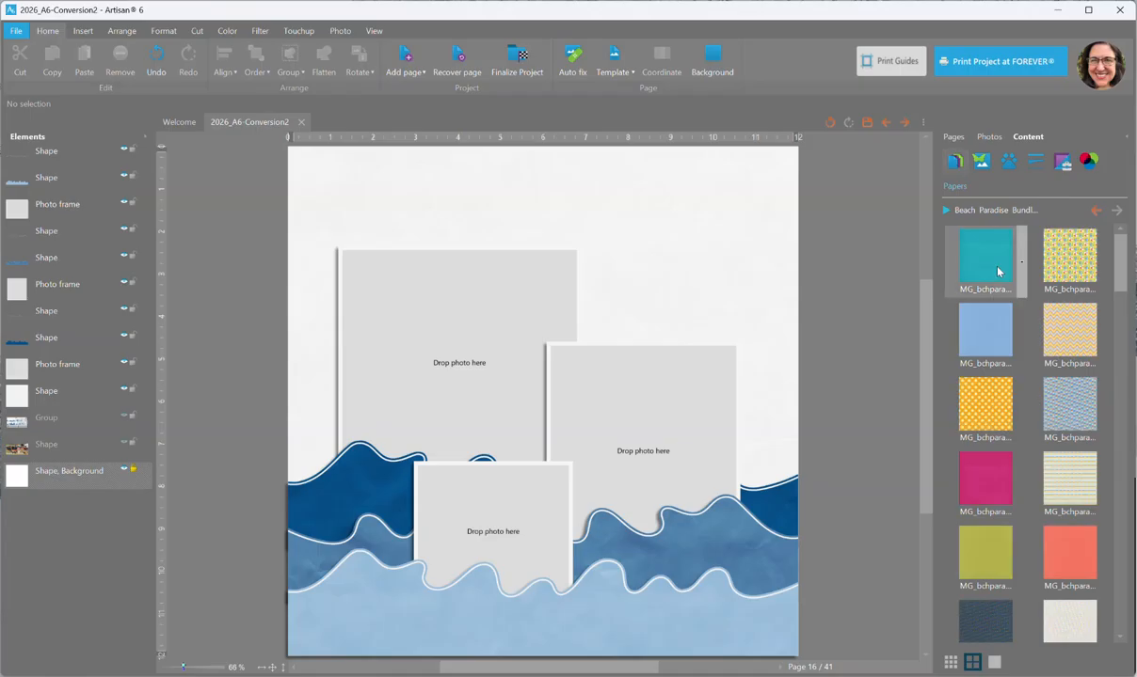
{"action": "left_click_drag", "start_coordinate": [1121, 286], "coordinate": [1120, 372]}
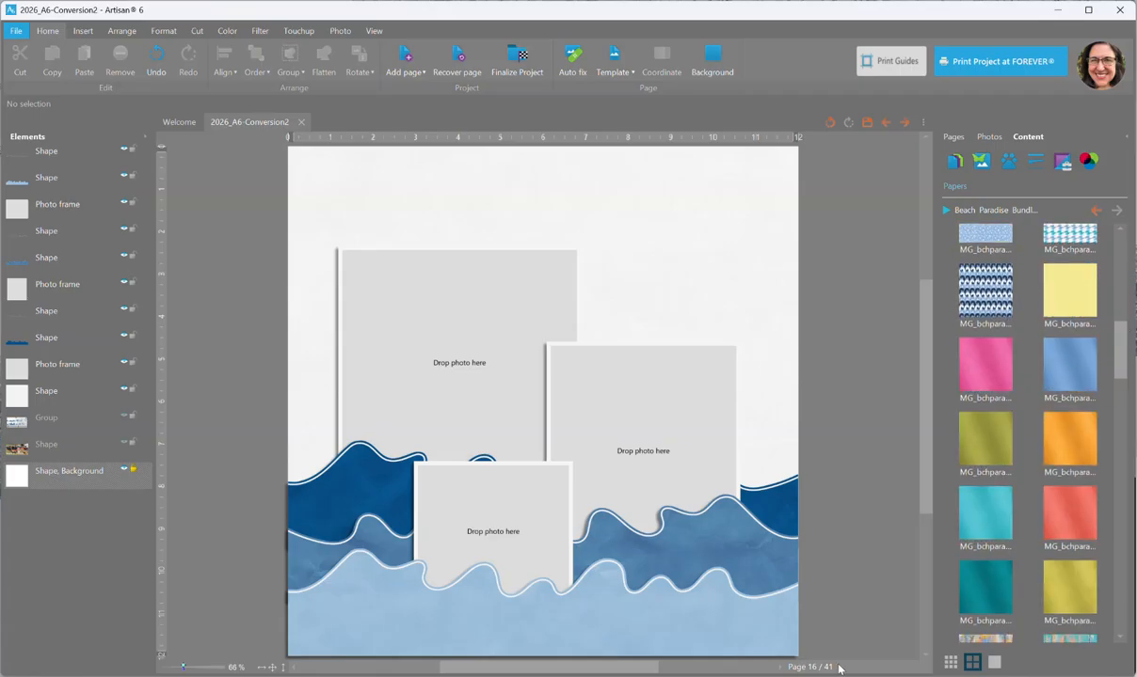
Fill the rear dark blue wave with the dark teal textured paper, keeping the default cutting position.
{"action": "left_click", "coordinate": [774, 510]}
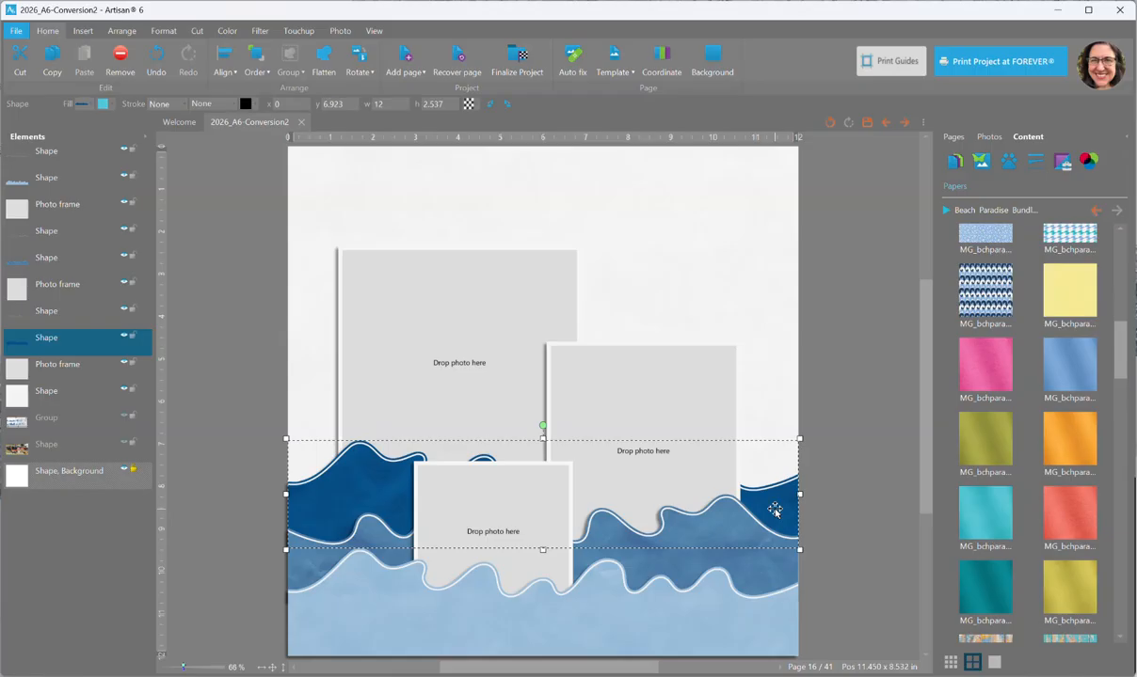
{"action": "right_click", "coordinate": [981, 576]}
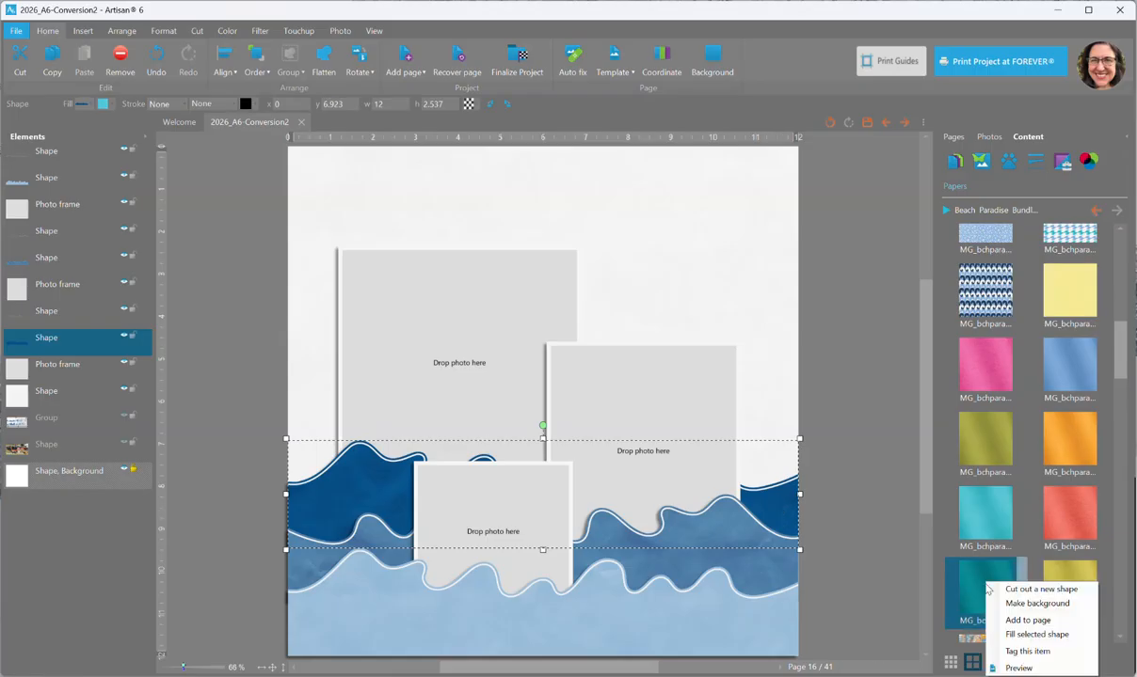
{"action": "left_click", "coordinate": [1005, 633]}
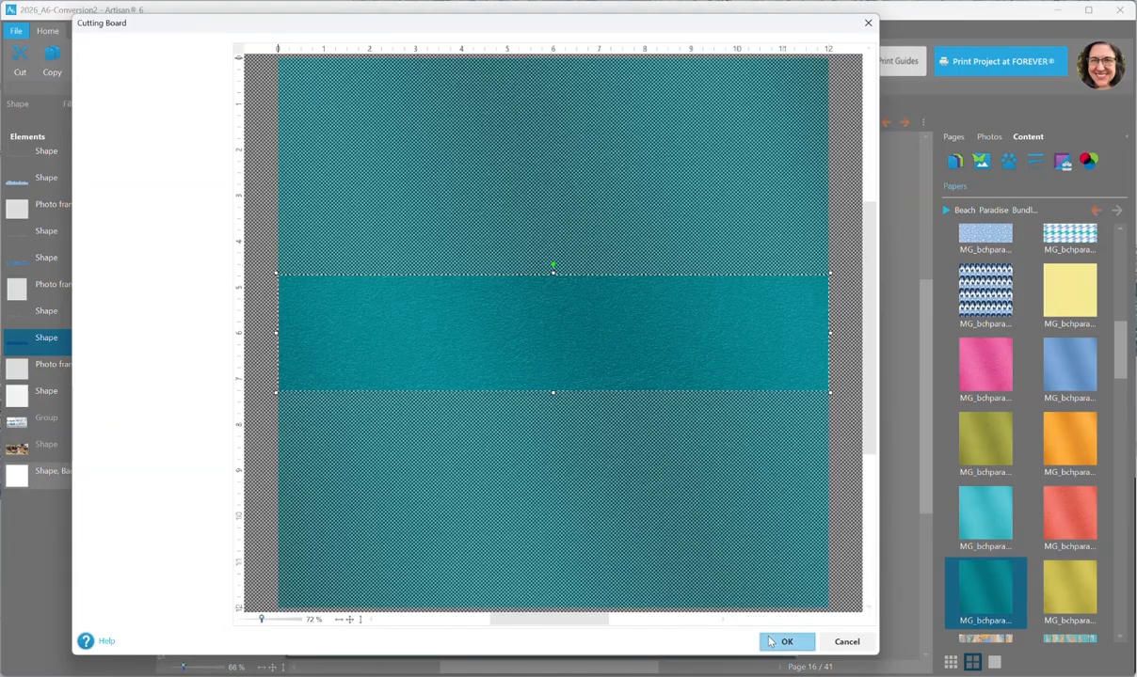
{"action": "left_click", "coordinate": [780, 640]}
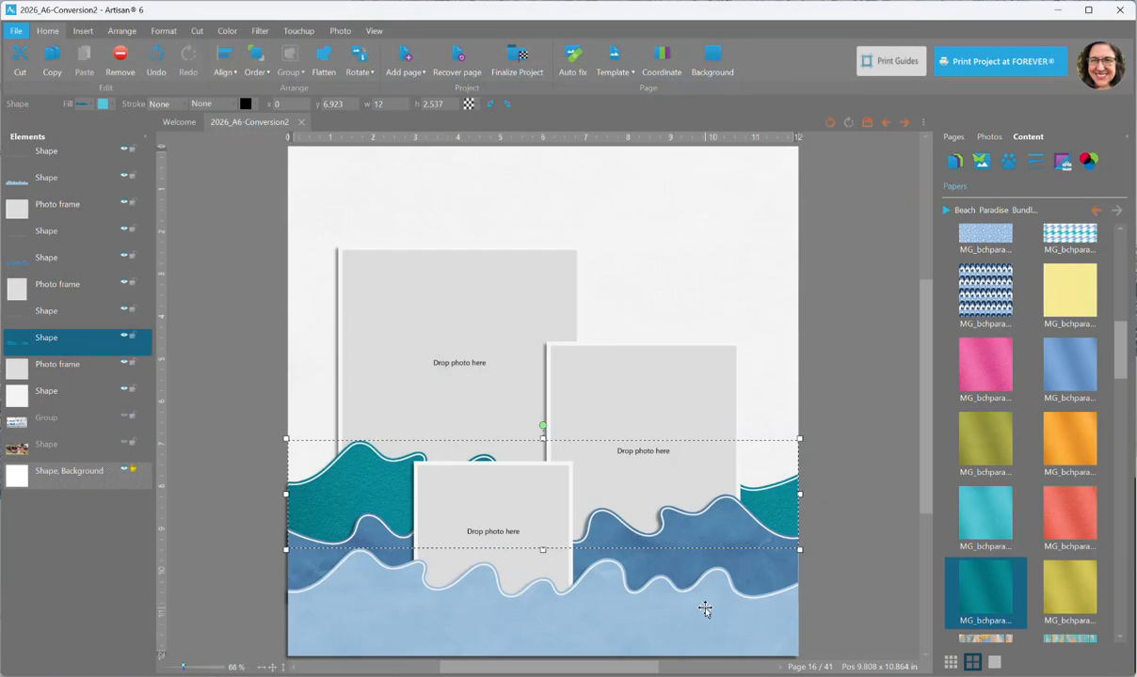
Fill the front light blue wave with the light turquoise textured paper, keeping the default cutting position.
{"action": "left_click", "coordinate": [704, 610]}
{"action": "right_click", "coordinate": [983, 512]}
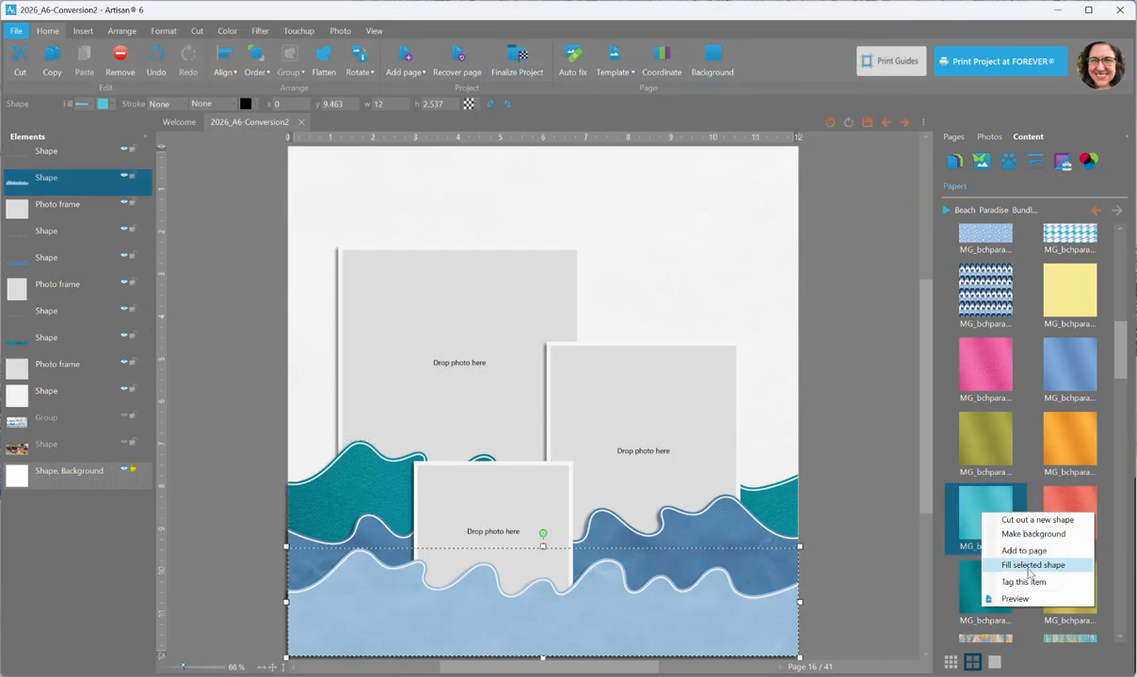
{"action": "left_click", "coordinate": [1028, 568]}
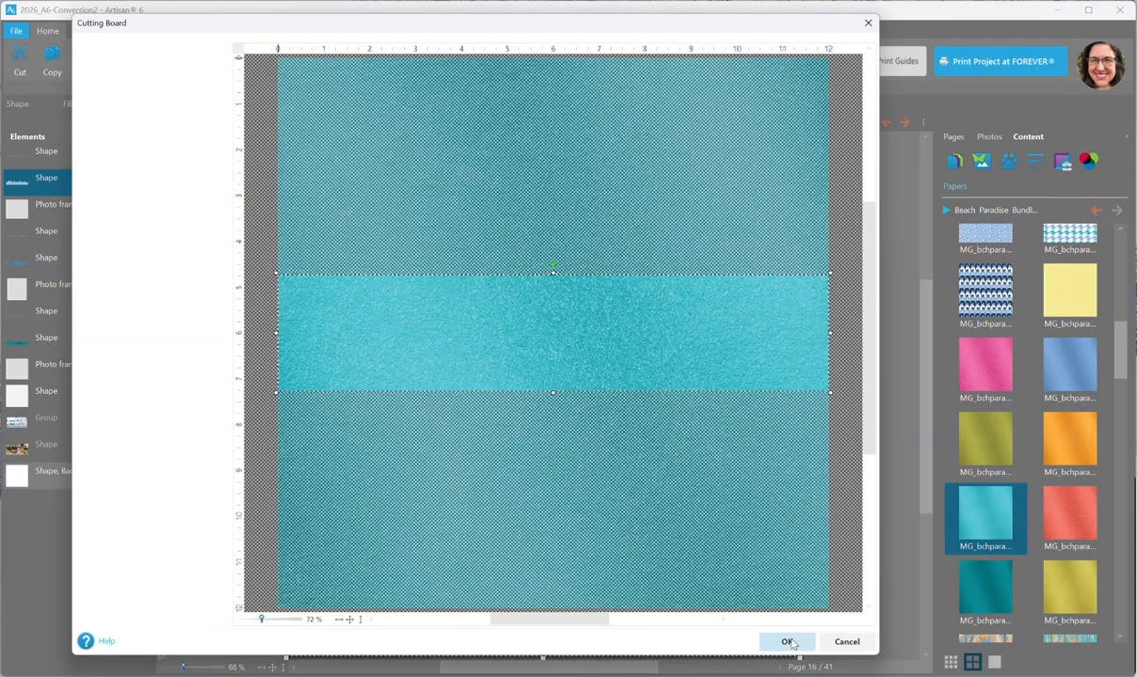
{"action": "left_click", "coordinate": [787, 642]}
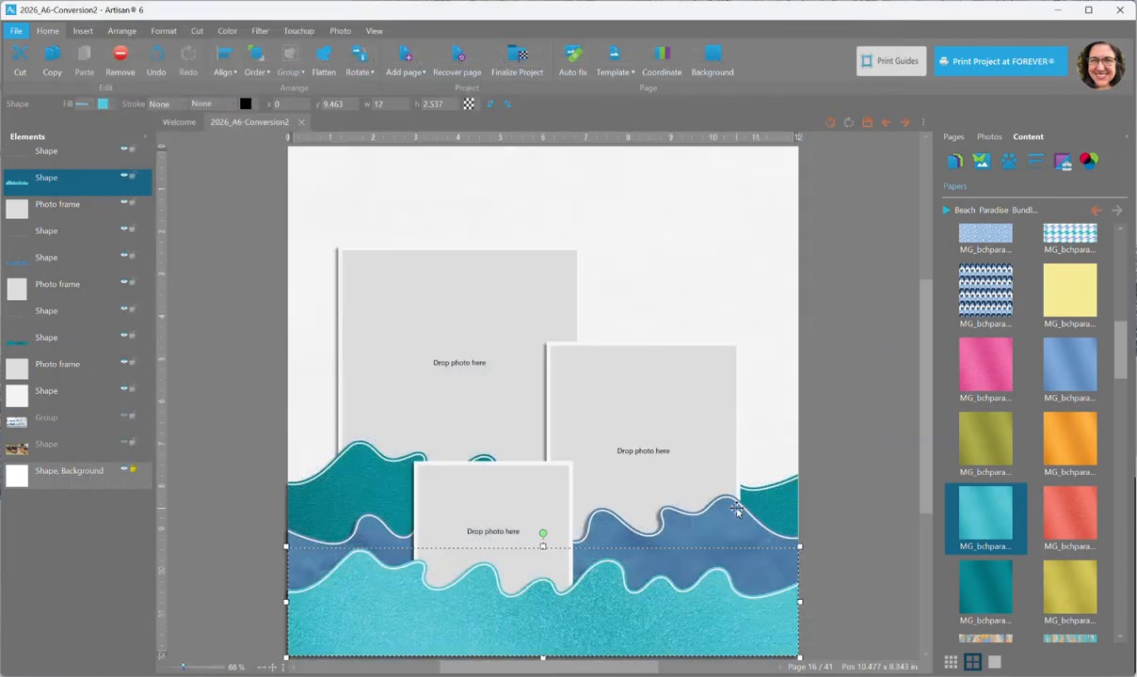
Fill the middle wave with the periwinkle blue textured paper, keeping the default cutting position.
{"action": "right_click", "coordinate": [1046, 382]}
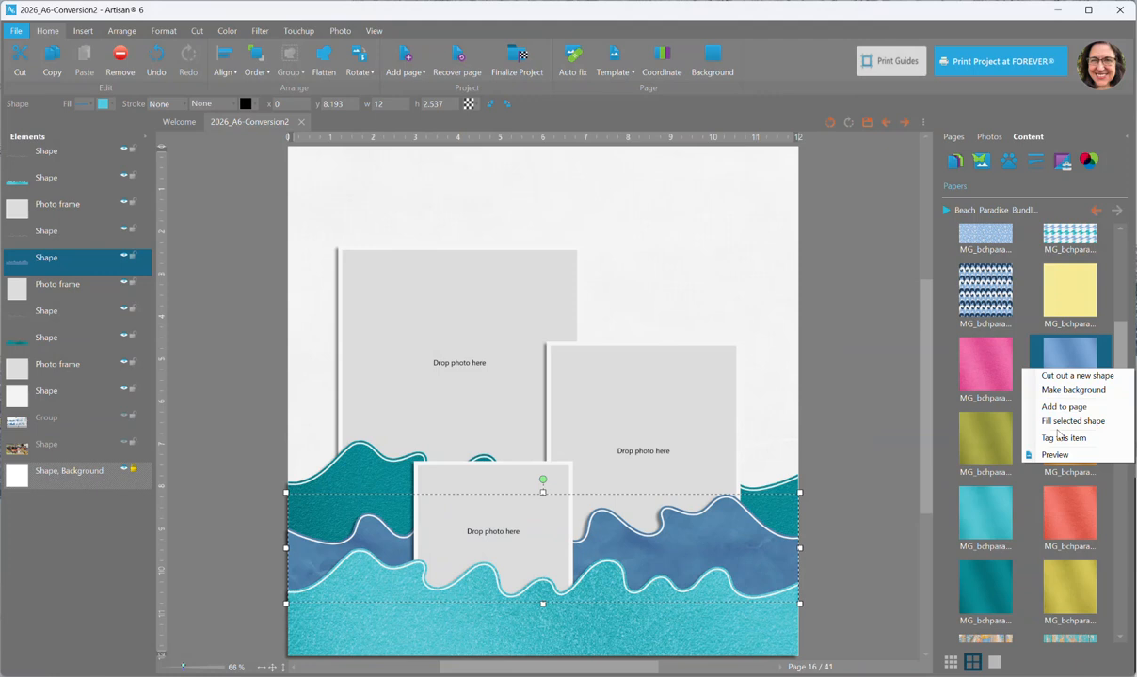
{"action": "left_click", "coordinate": [1028, 421]}
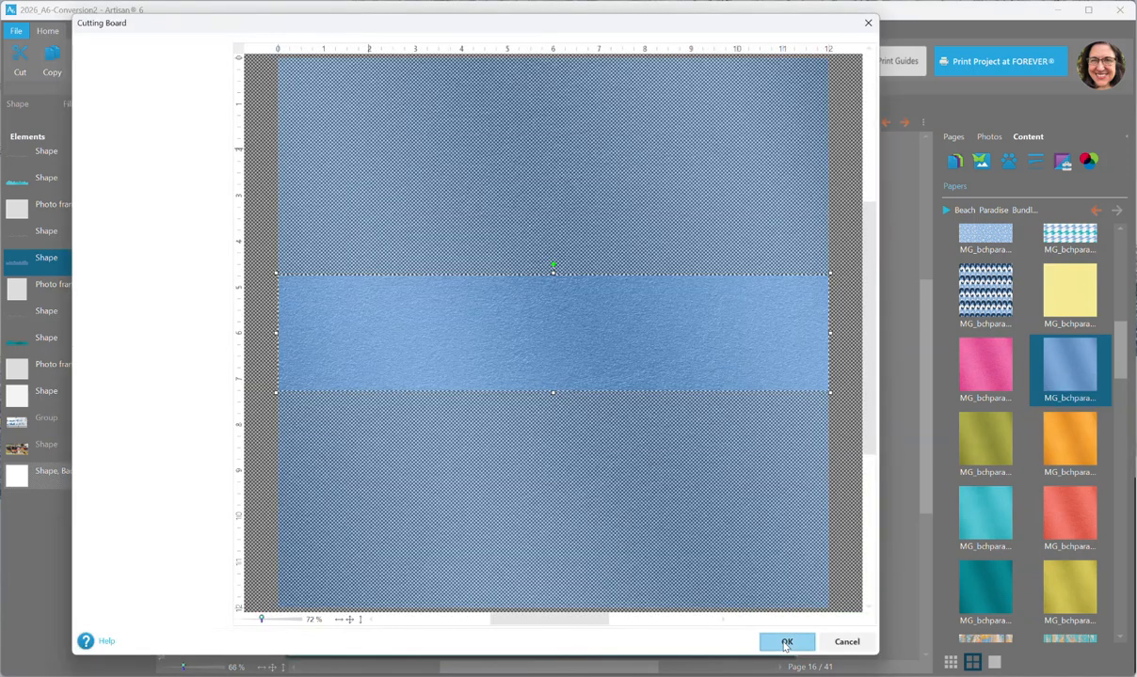
{"action": "left_click", "coordinate": [788, 641]}
Try filling the front wave's thin white line with the orange textured paper.
{"action": "scroll", "coordinate": [617, 572], "scroll_direction": "up", "scroll_amount": 2}
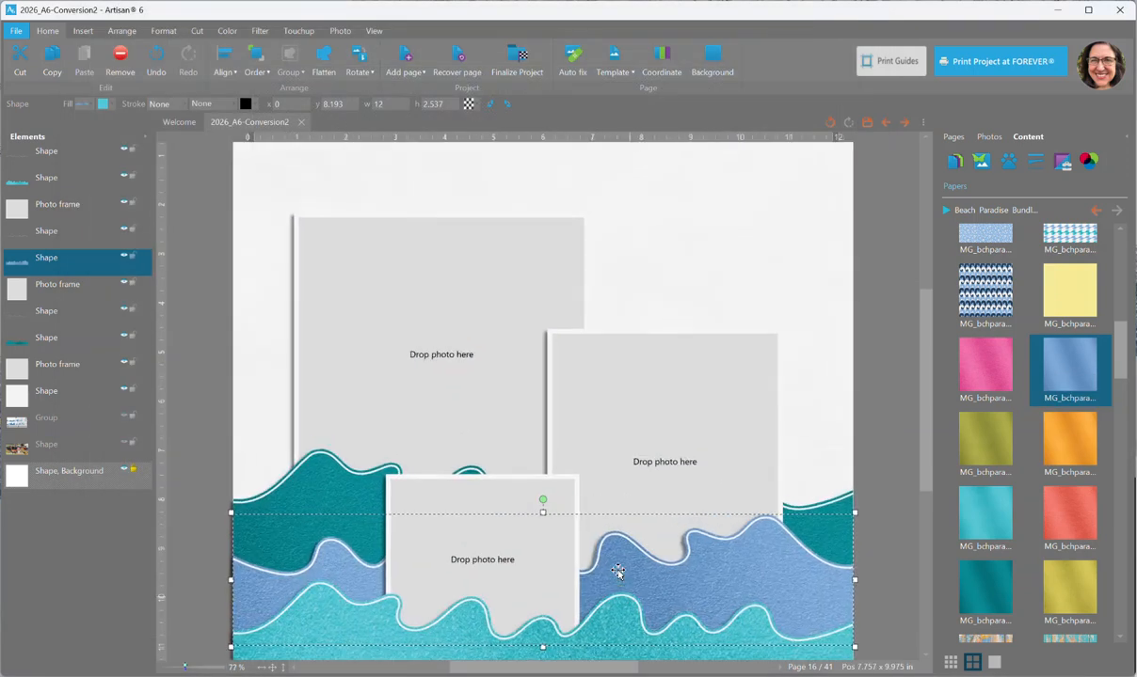
{"action": "left_click_drag", "start_coordinate": [923, 429], "coordinate": [921, 481]}
{"action": "scroll", "coordinate": [678, 514], "scroll_direction": "up", "scroll_amount": 2}
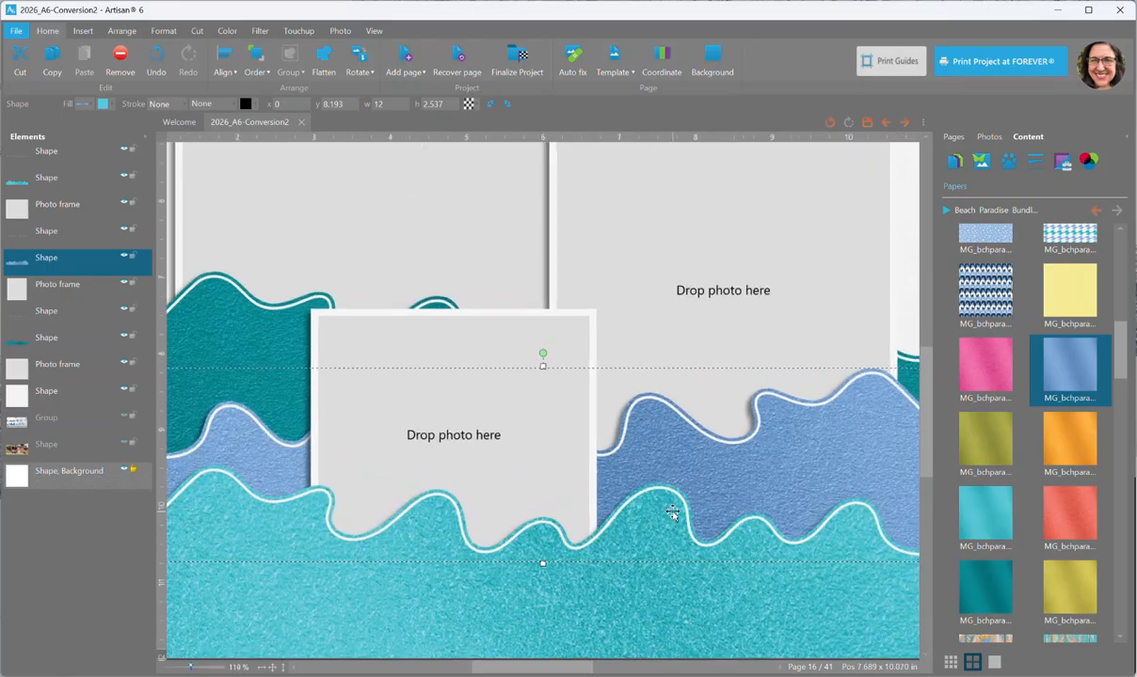
{"action": "left_click", "coordinate": [675, 494]}
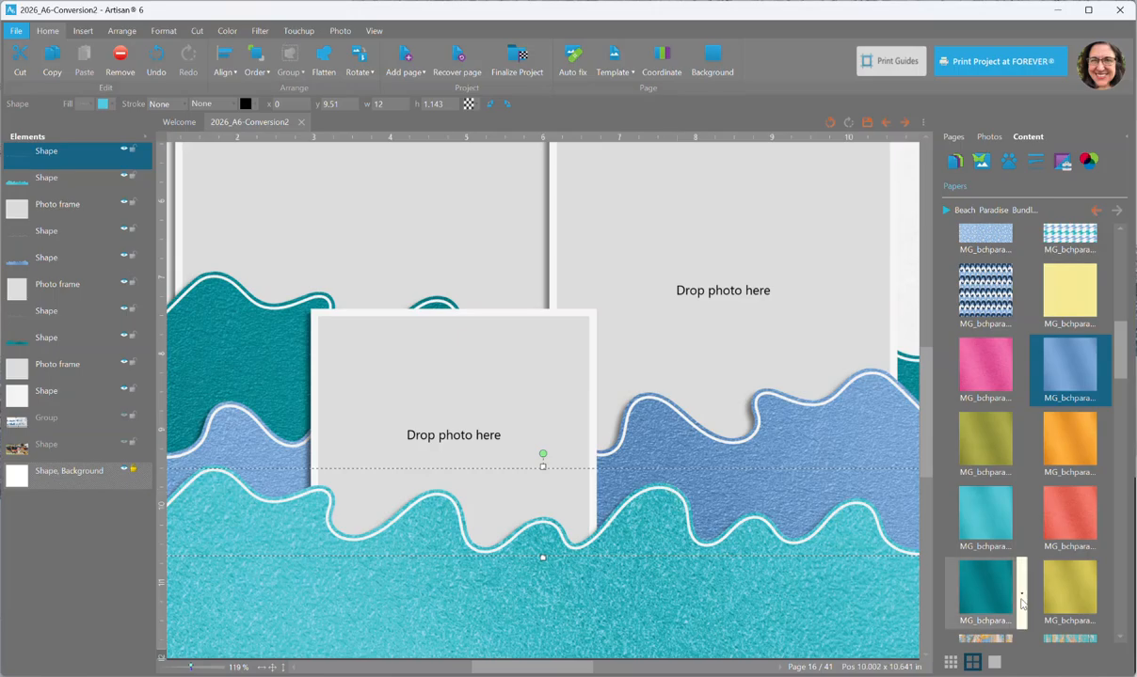
{"action": "right_click", "coordinate": [1070, 432]}
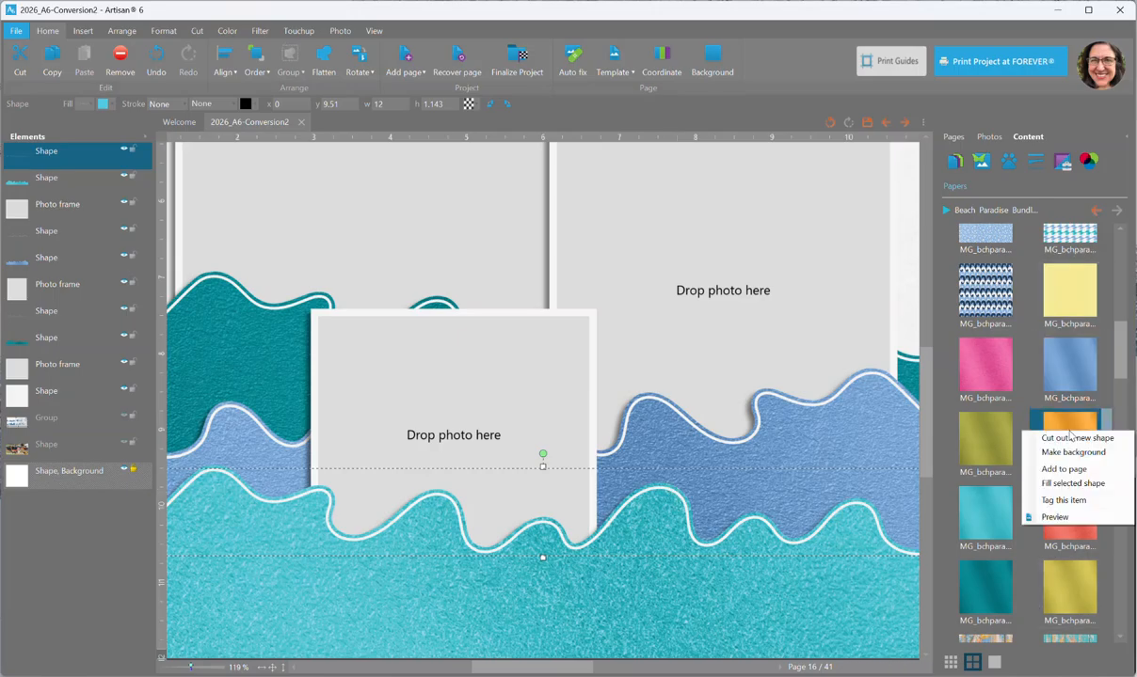
{"action": "left_click", "coordinate": [1058, 484]}
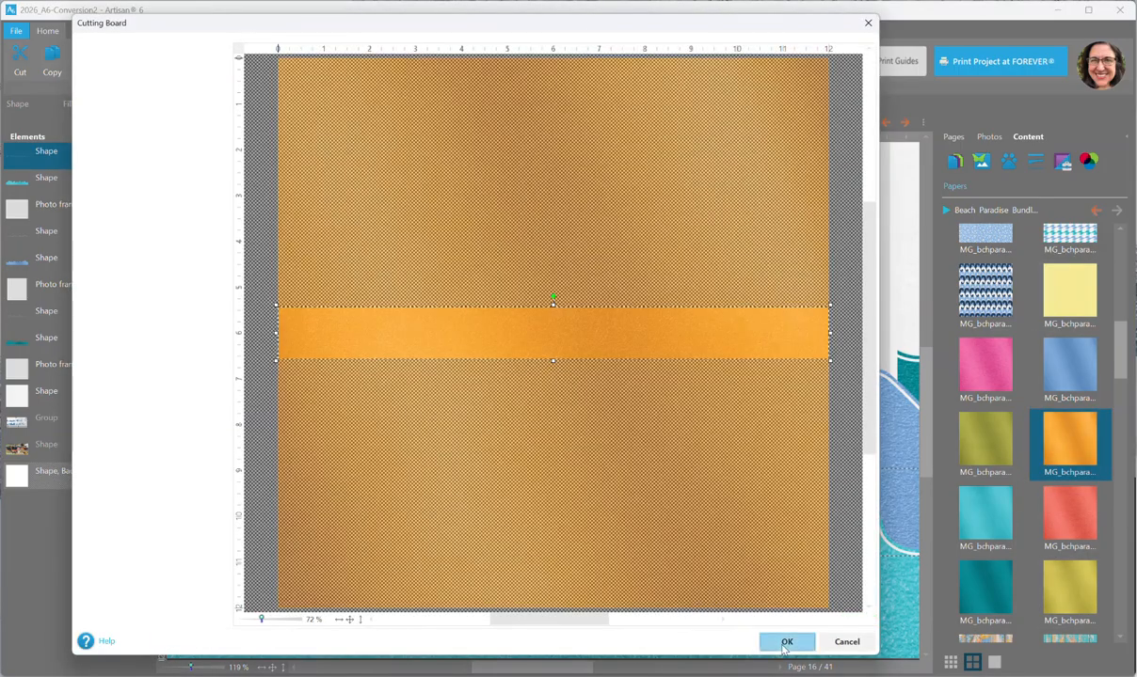
{"action": "left_click", "coordinate": [786, 642]}
{"action": "scroll", "coordinate": [538, 520], "scroll_direction": "down", "scroll_amount": 4, "text": "ctrl"}
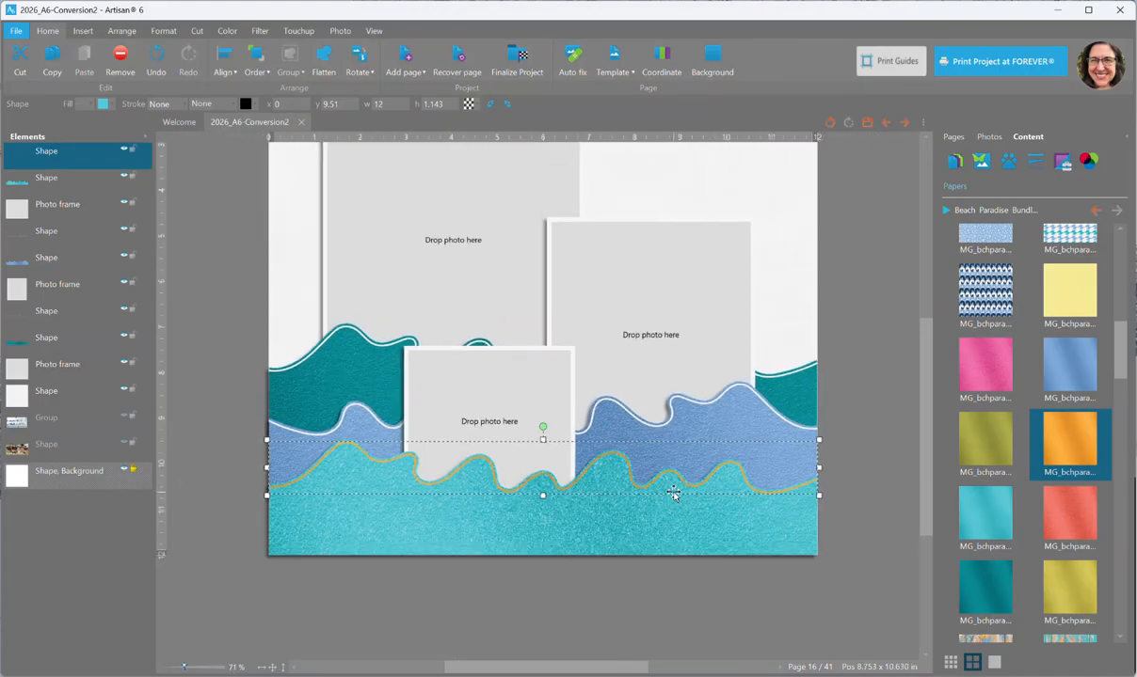
{"action": "left_click", "coordinate": [830, 123]}
Try filling the page's white background shape with the rainbow-striped wood paper, keeping the default cutting position.
{"action": "scroll", "coordinate": [927, 341], "scroll_direction": "up", "scroll_amount": 3}
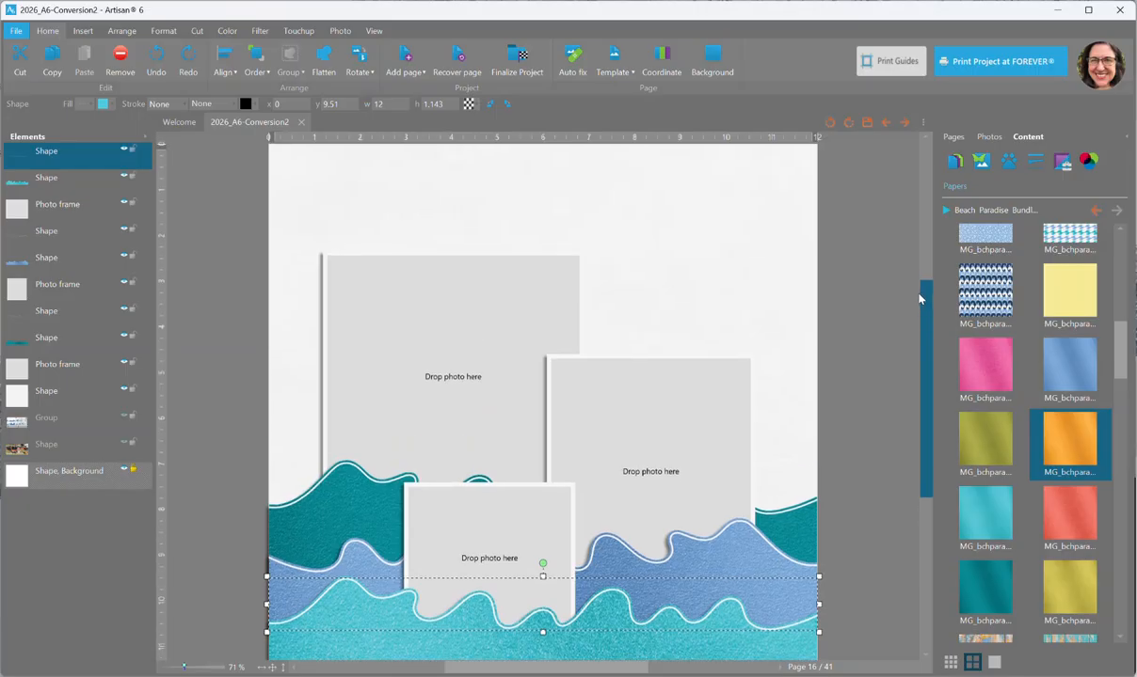
{"action": "left_click", "coordinate": [749, 217]}
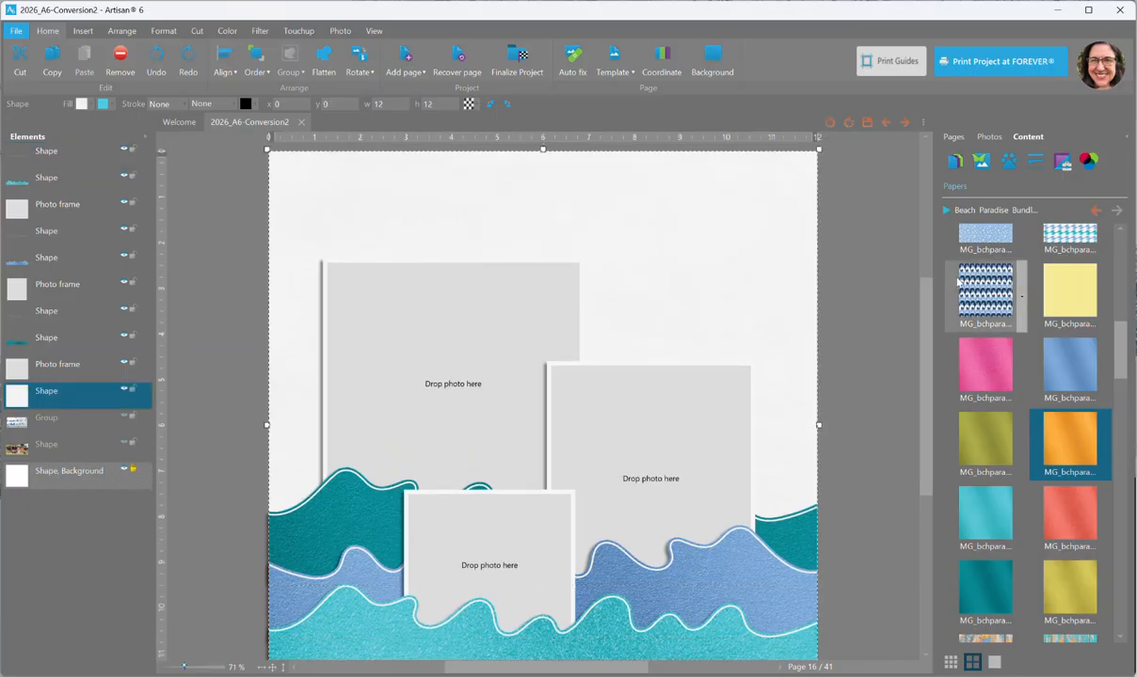
{"action": "scroll", "coordinate": [1026, 348], "scroll_direction": "down", "scroll_amount": 1}
{"action": "scroll", "coordinate": [1025, 348], "scroll_direction": "down", "scroll_amount": 6}
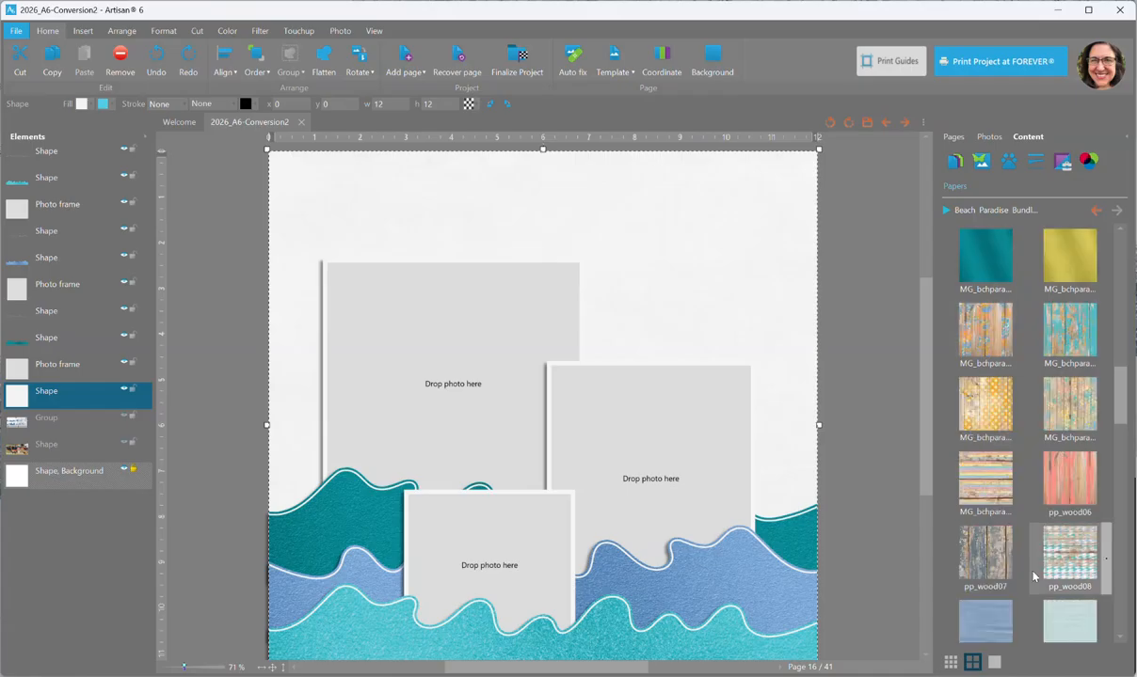
{"action": "right_click", "coordinate": [993, 504]}
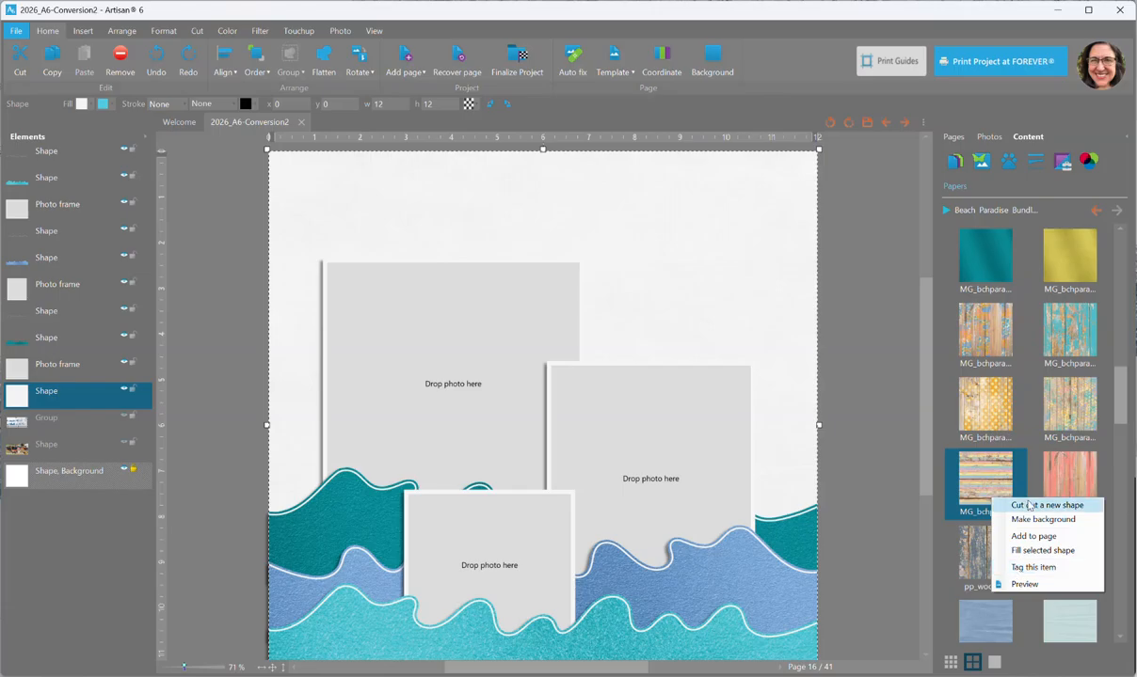
{"action": "left_click", "coordinate": [1045, 551]}
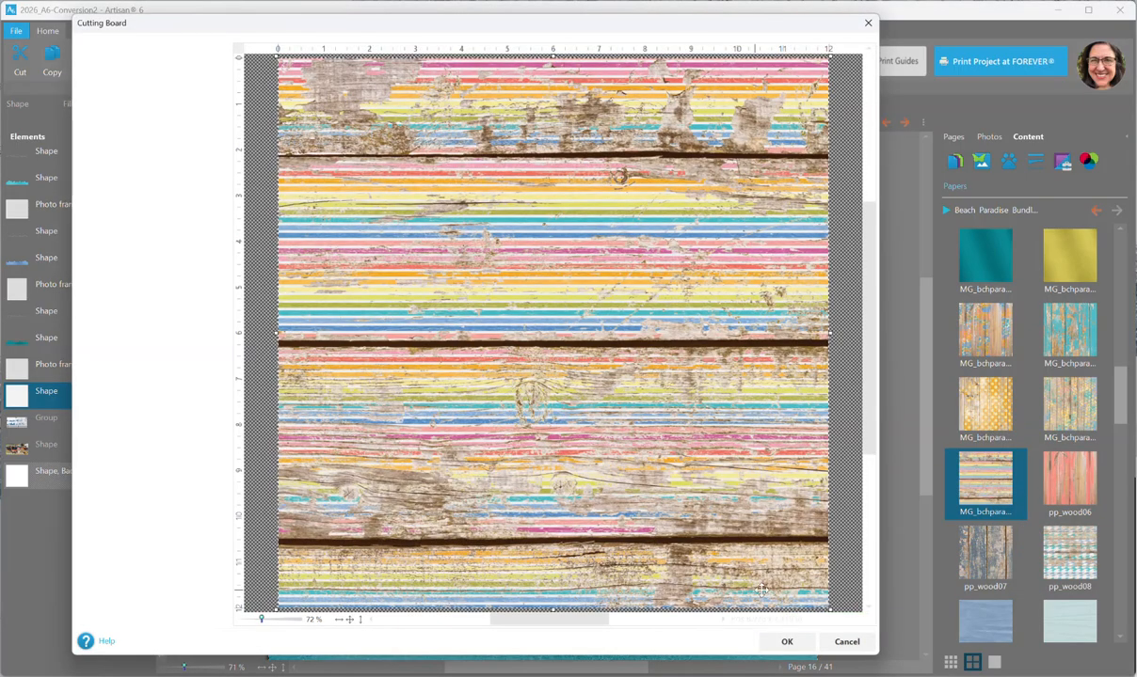
{"action": "left_click", "coordinate": [786, 642]}
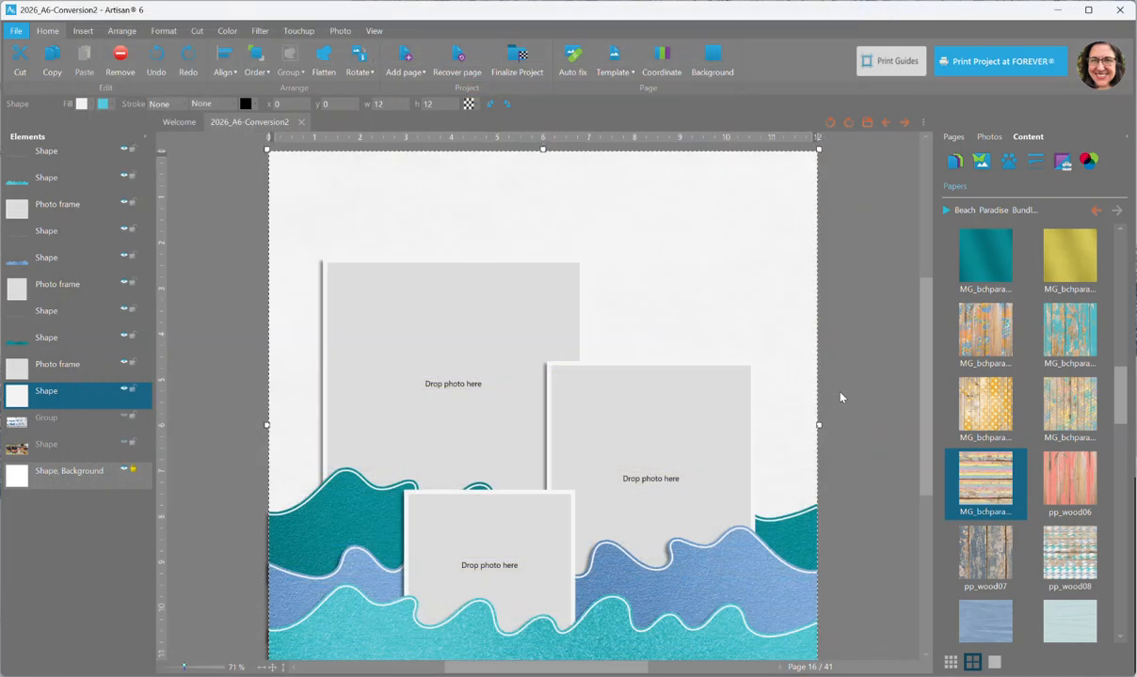
Try filling the background shape with the polka-dot wood paper pp_wood07, keeping the default cutting position.
{"action": "scroll", "coordinate": [842, 398], "scroll_direction": "down", "scroll_amount": 2}
{"action": "left_click_drag", "start_coordinate": [929, 384], "coordinate": [926, 405]}
{"action": "scroll", "coordinate": [847, 373], "scroll_direction": "up", "scroll_amount": 1}
{"action": "scroll", "coordinate": [1030, 497], "scroll_direction": "down", "scroll_amount": 2}
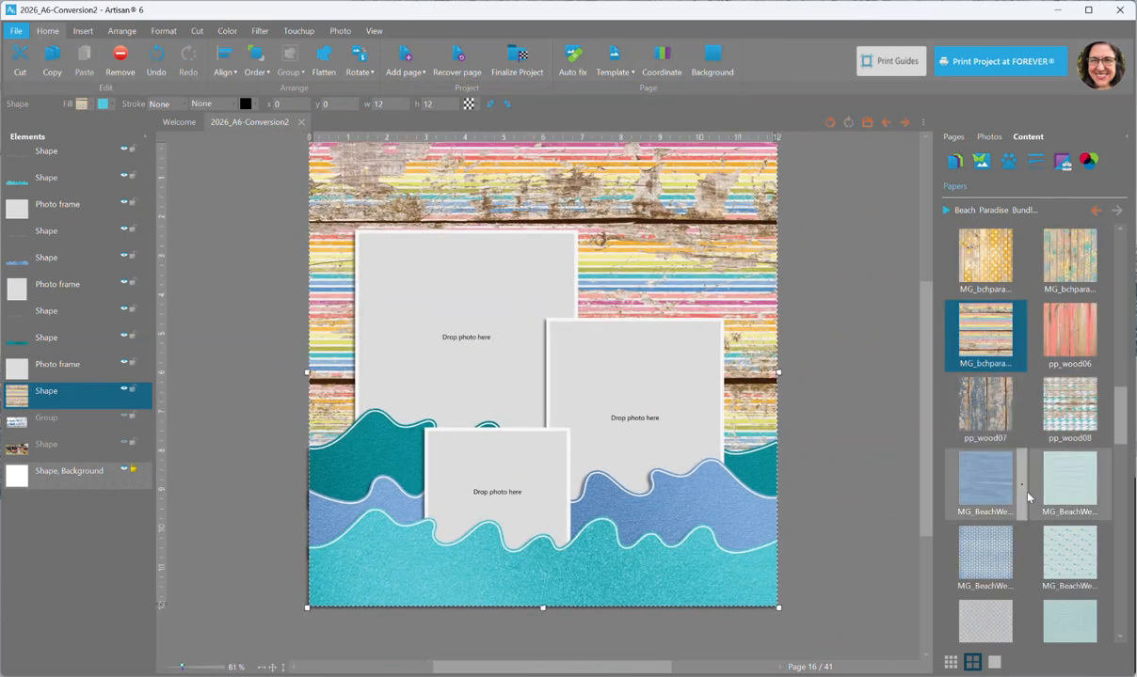
{"action": "right_click", "coordinate": [981, 408]}
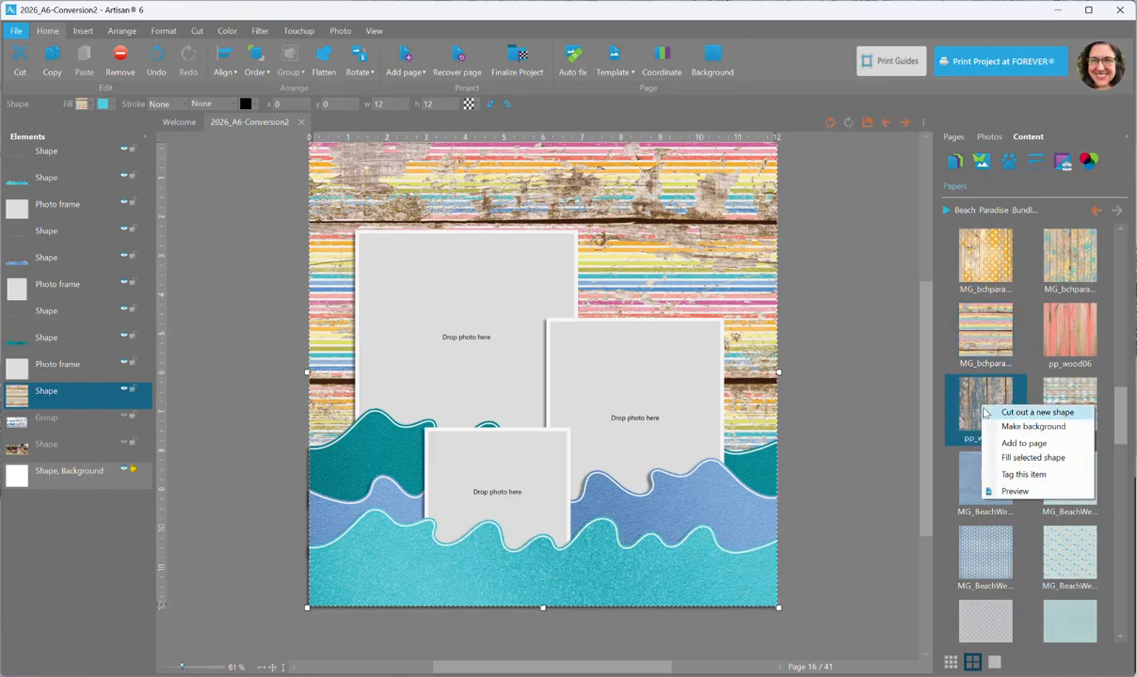
{"action": "left_click", "coordinate": [994, 458]}
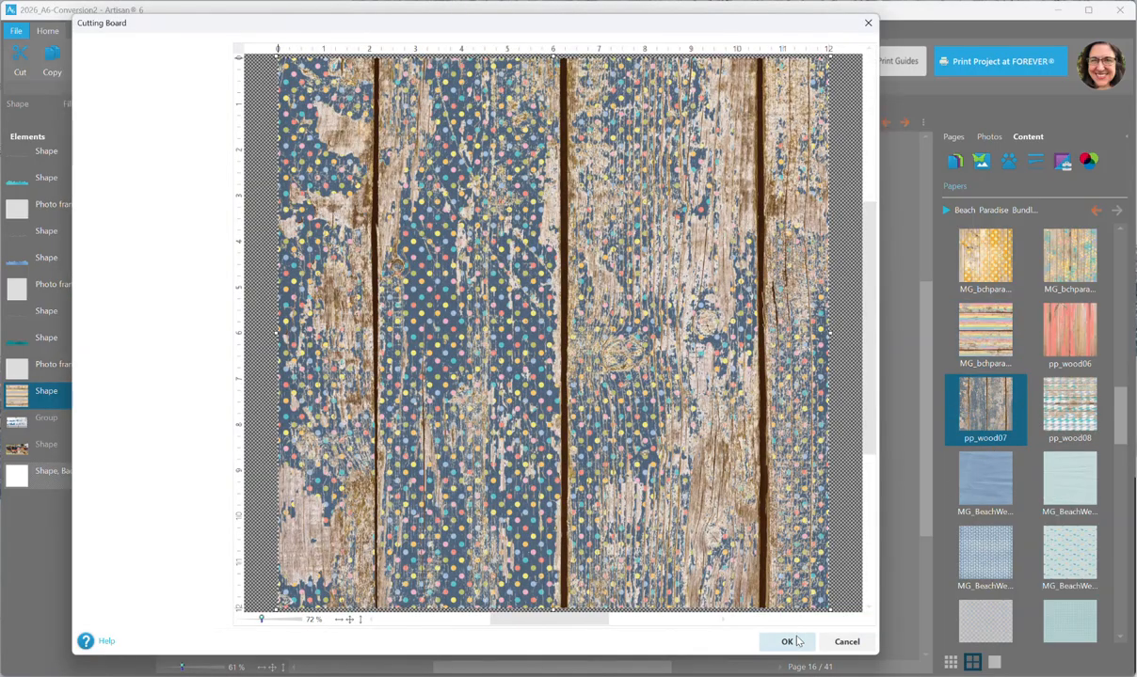
{"action": "left_click", "coordinate": [791, 638]}
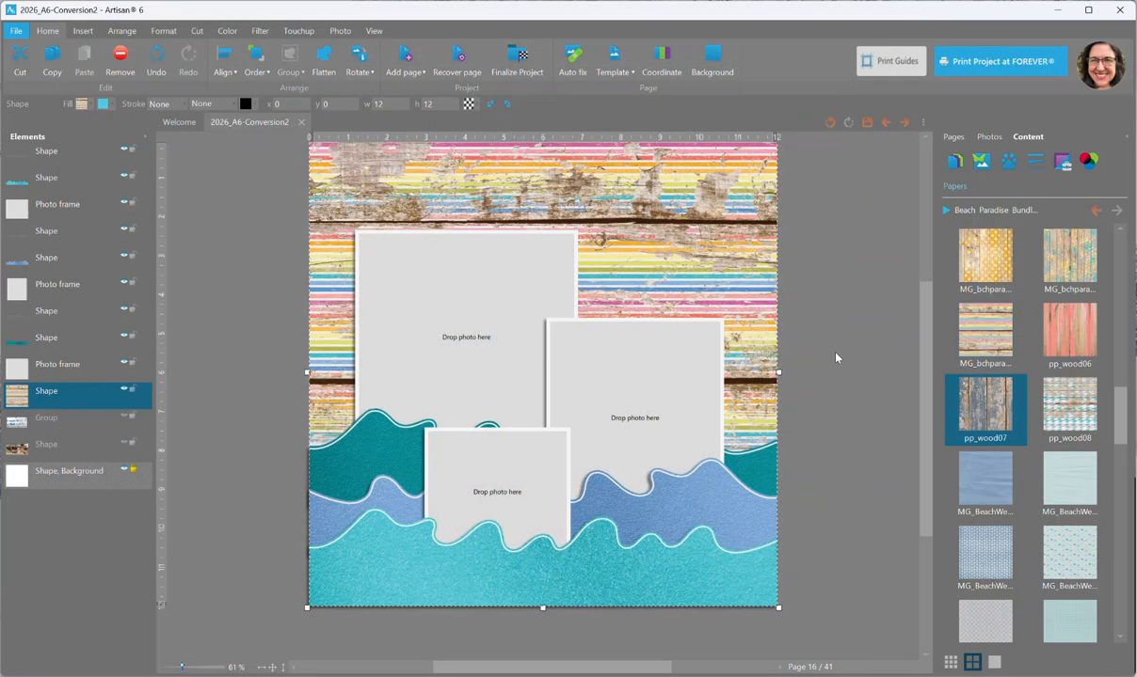
Fill the background shape with the blue and green curling-waves pattern paper, keeping the default cutting position.
{"action": "scroll", "coordinate": [1030, 465], "scroll_direction": "down", "scroll_amount": 5}
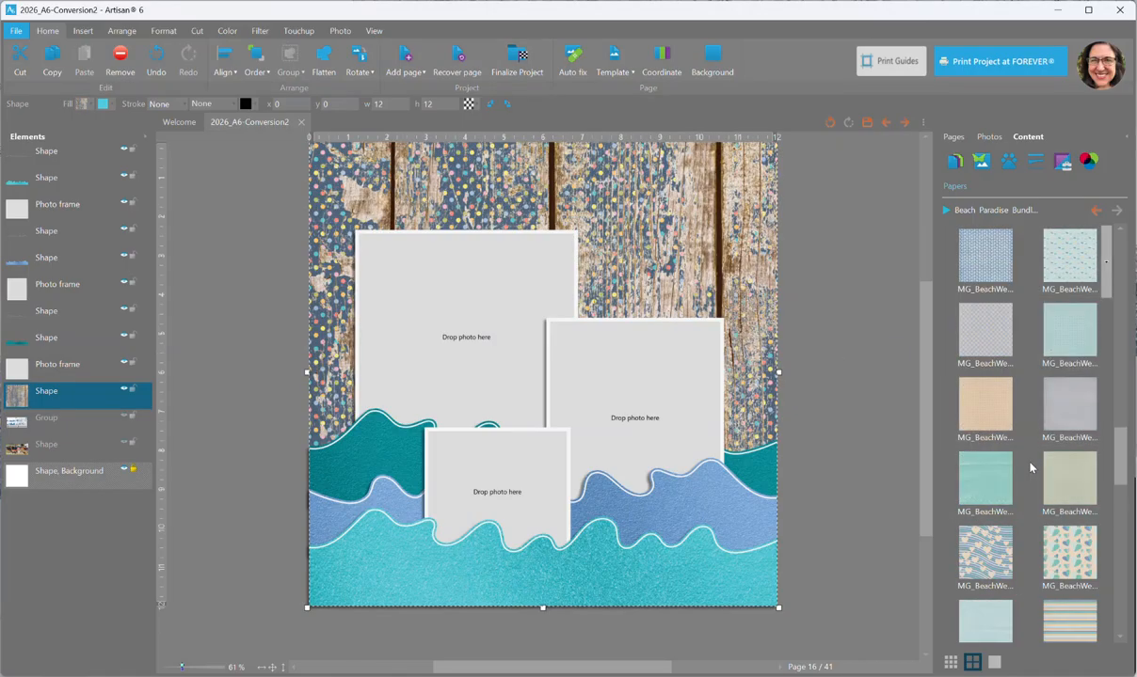
{"action": "scroll", "coordinate": [1030, 468], "scroll_direction": "down", "scroll_amount": 2}
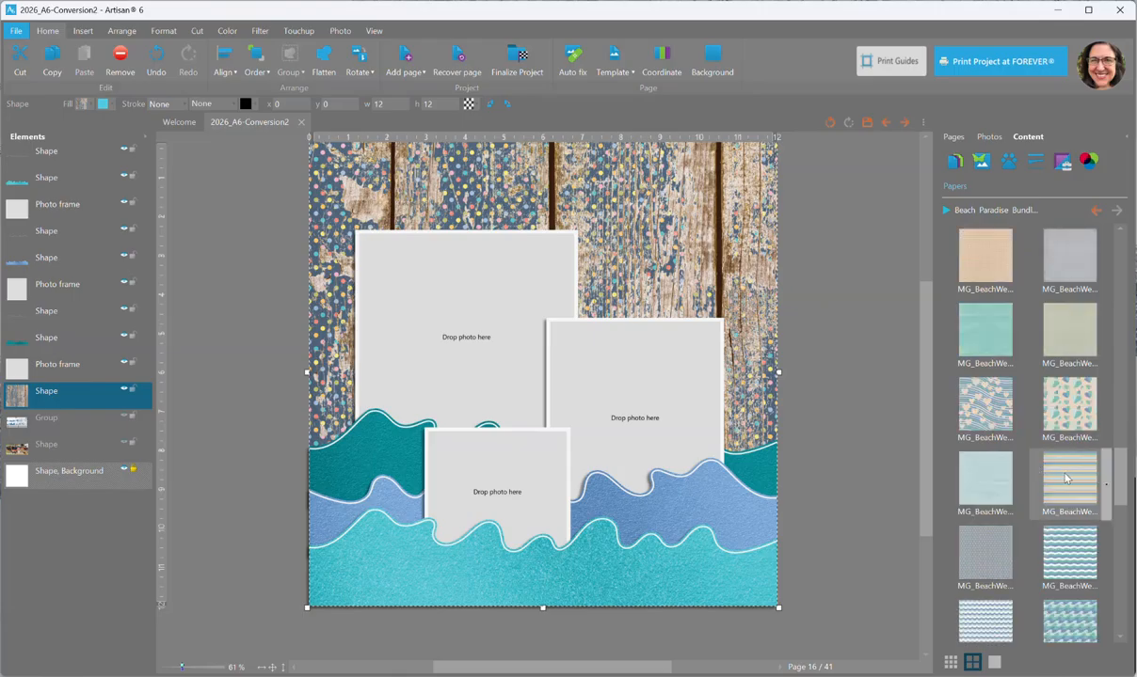
{"action": "right_click", "coordinate": [1066, 625]}
{"action": "left_click", "coordinate": [1063, 634]}
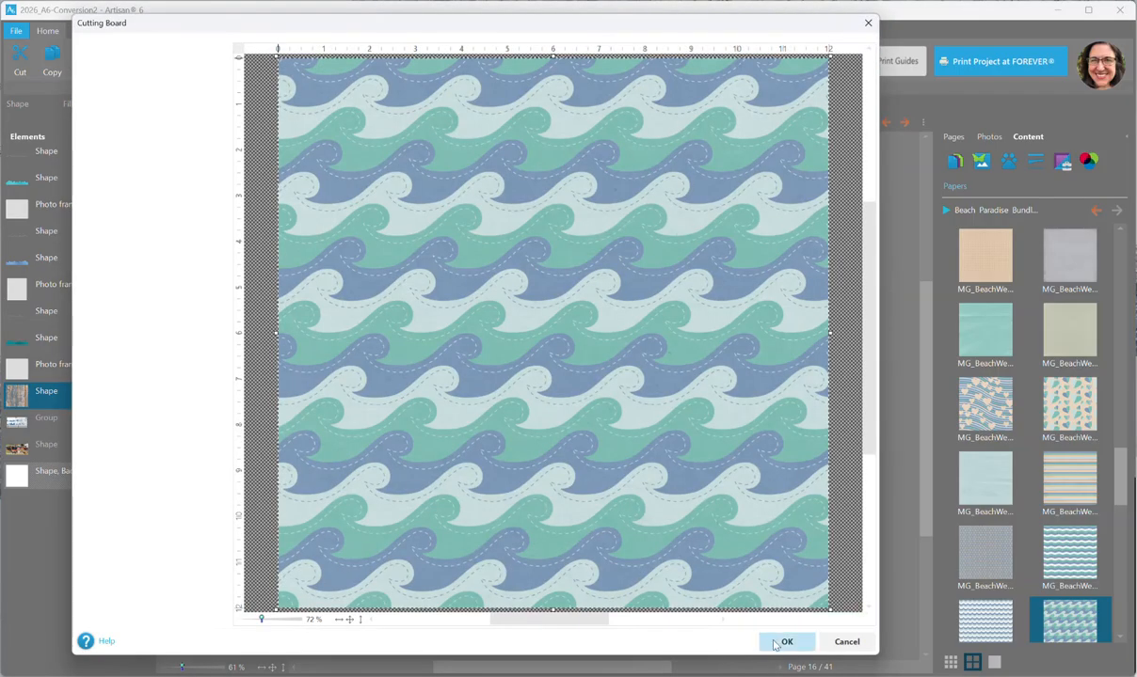
{"action": "left_click", "coordinate": [787, 641]}
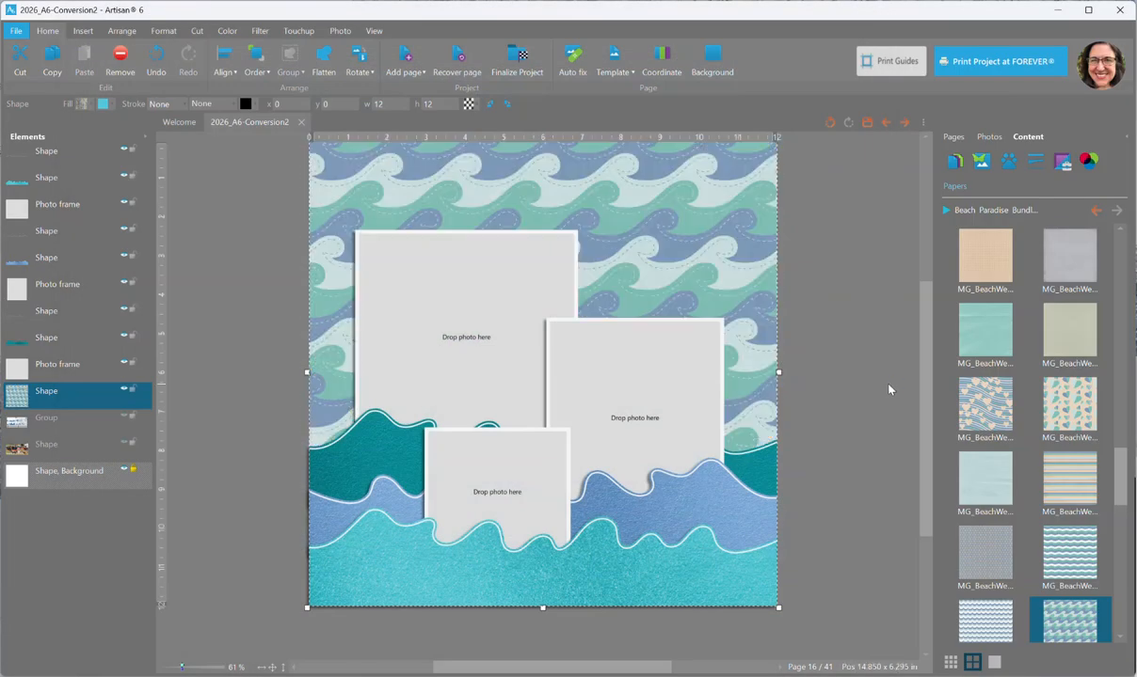
Fill the rear dark teal wave with the seafoam green textured paper, keeping the default cutting position.
{"action": "left_click", "coordinate": [753, 461]}
{"action": "scroll", "coordinate": [997, 499], "scroll_direction": "down", "scroll_amount": 4}
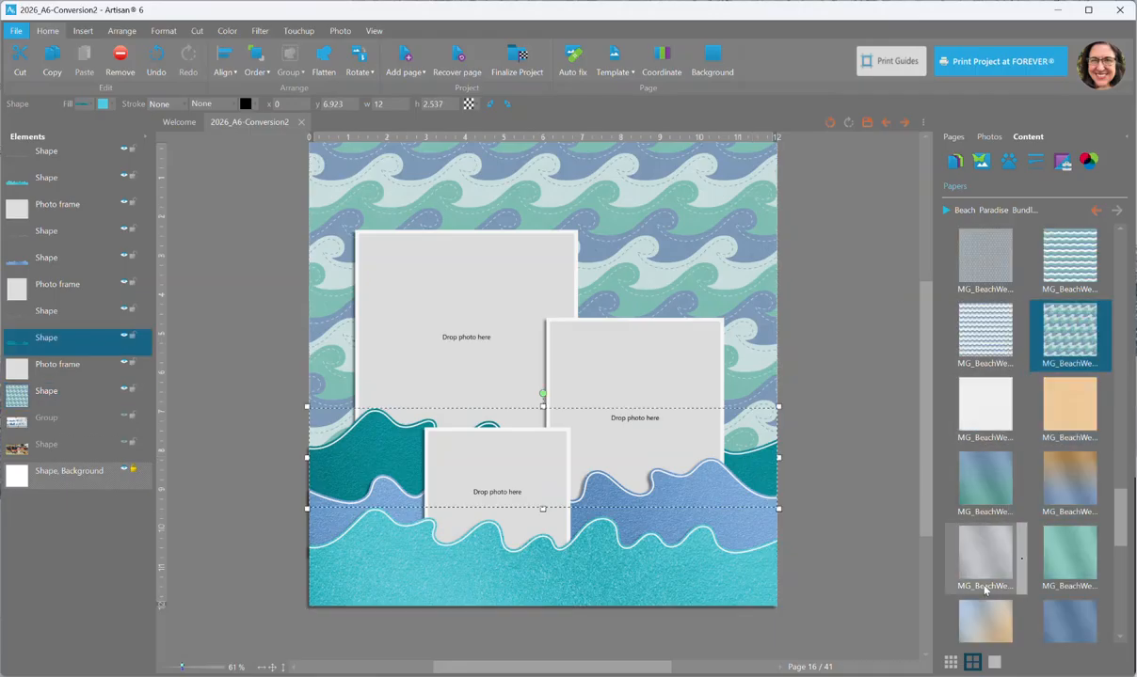
{"action": "scroll", "coordinate": [988, 593], "scroll_direction": "down", "scroll_amount": 1}
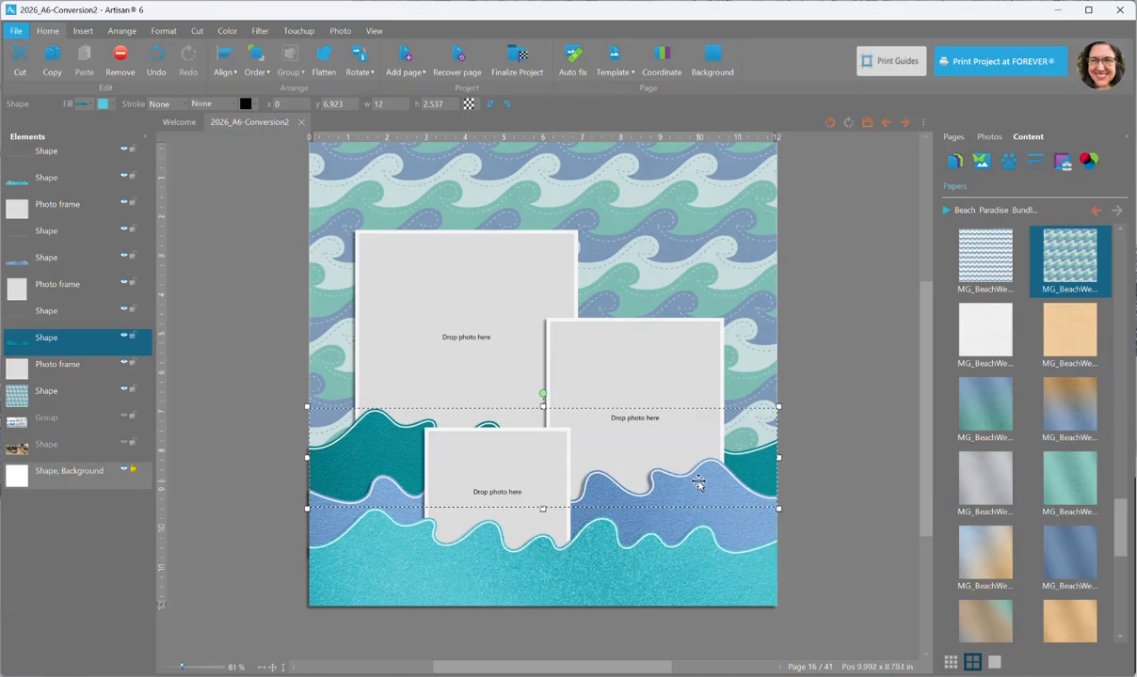
{"action": "right_click", "coordinate": [1063, 485]}
{"action": "left_click", "coordinate": [1060, 544]}
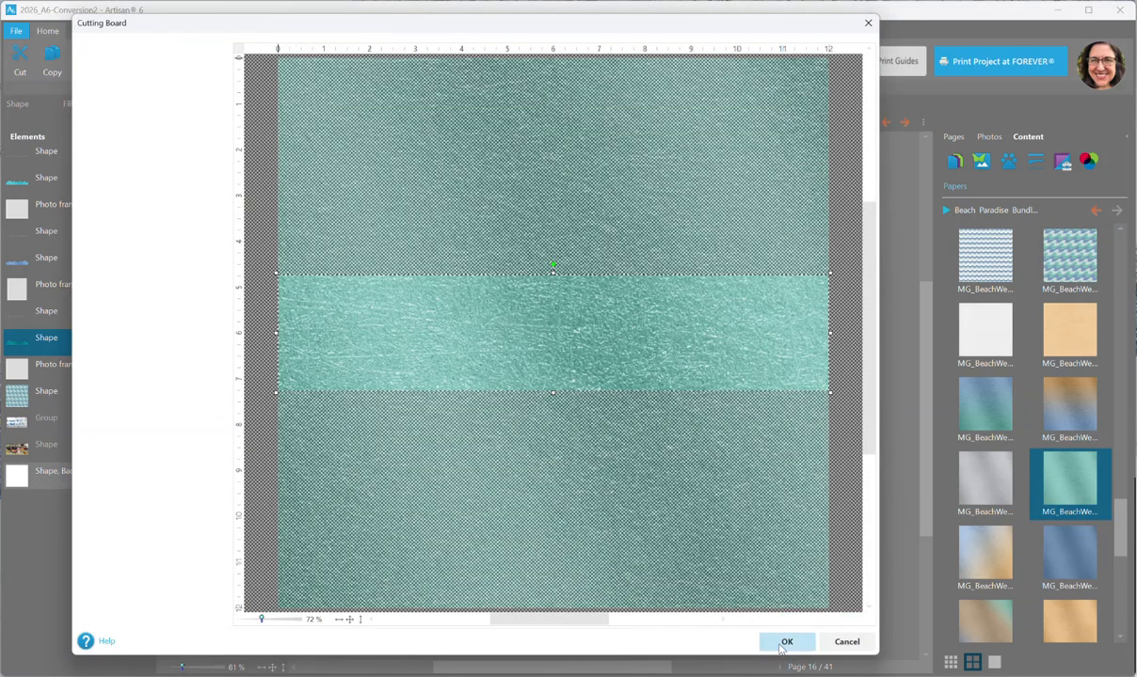
{"action": "left_click", "coordinate": [784, 644]}
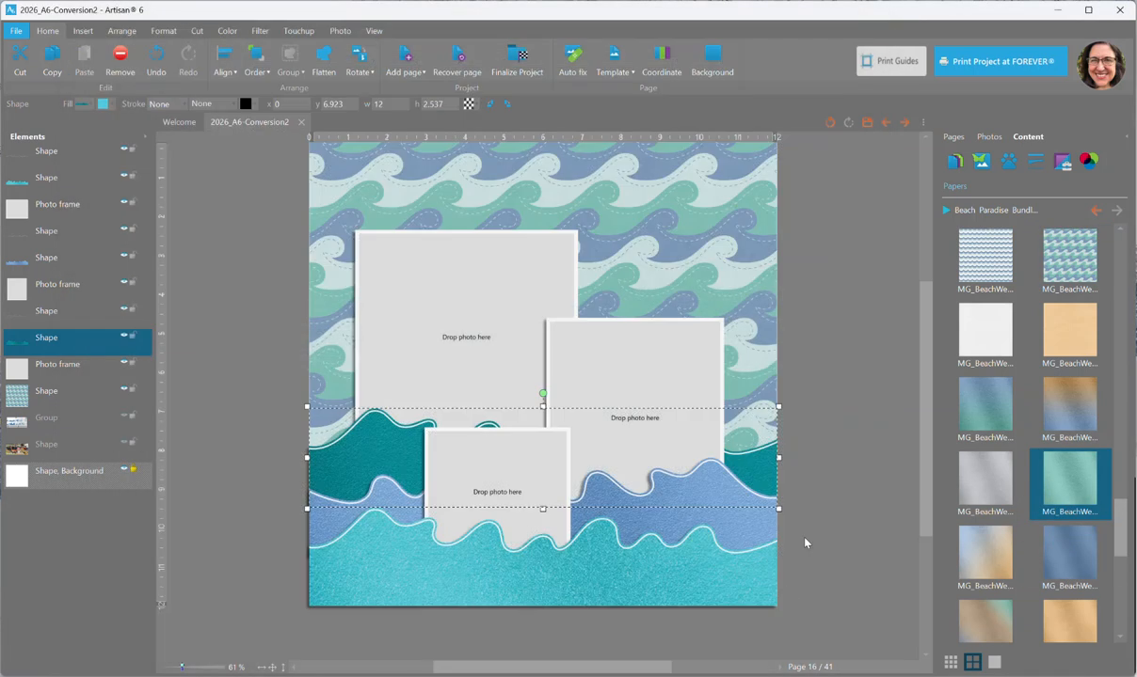
Recolour the front turquoise wave to a muted blue with hue -149 and saturation -49.
{"action": "left_click", "coordinate": [732, 587]}
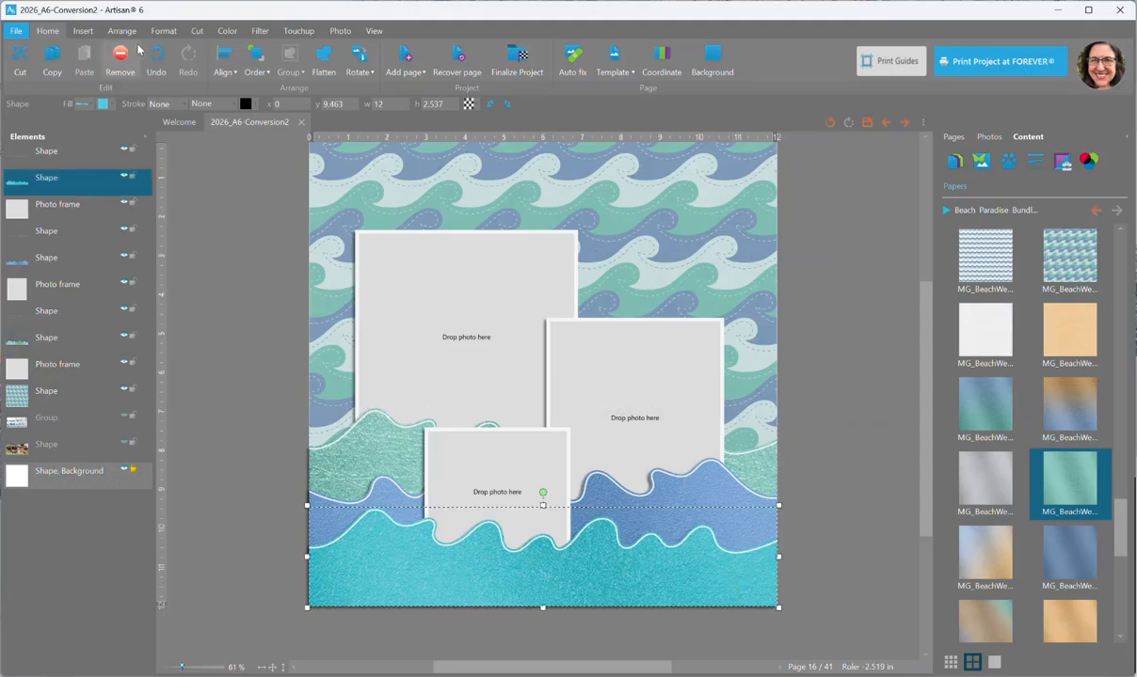
{"action": "left_click", "coordinate": [83, 57]}
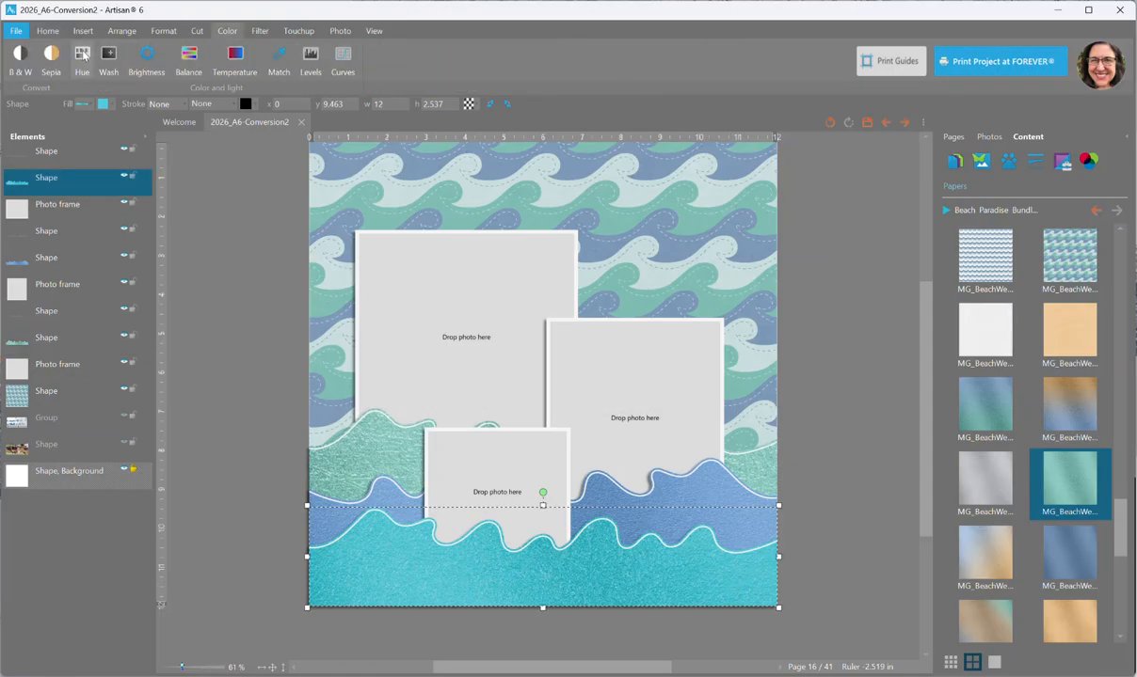
{"action": "left_click", "coordinate": [987, 229]}
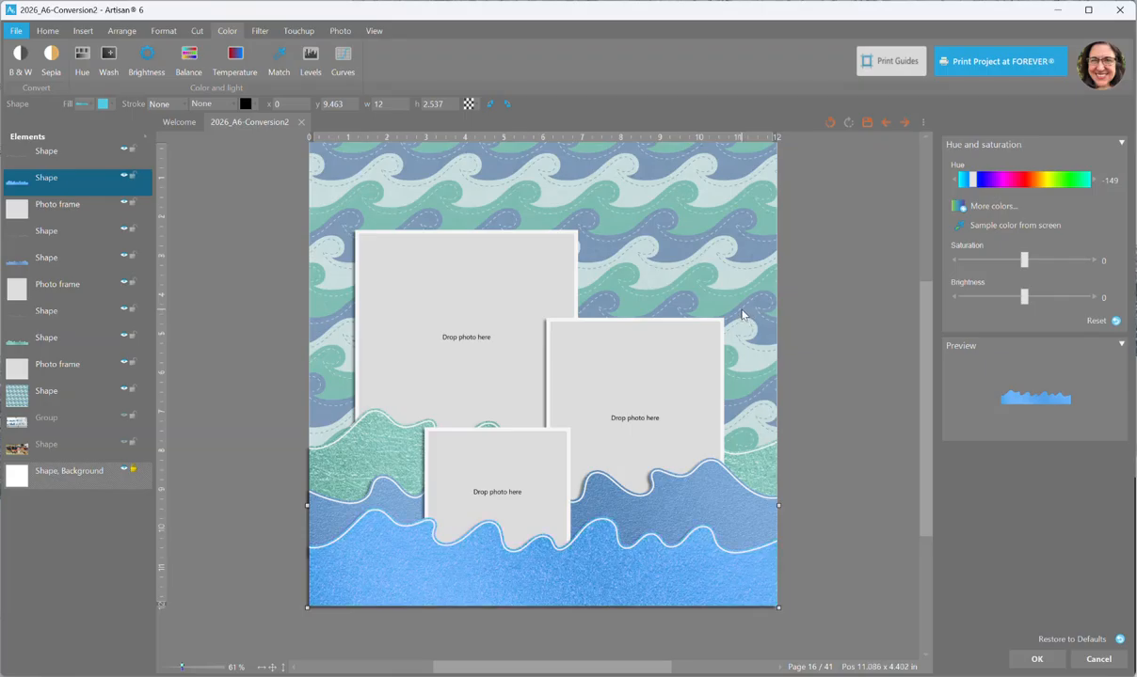
{"action": "left_click", "coordinate": [996, 261]}
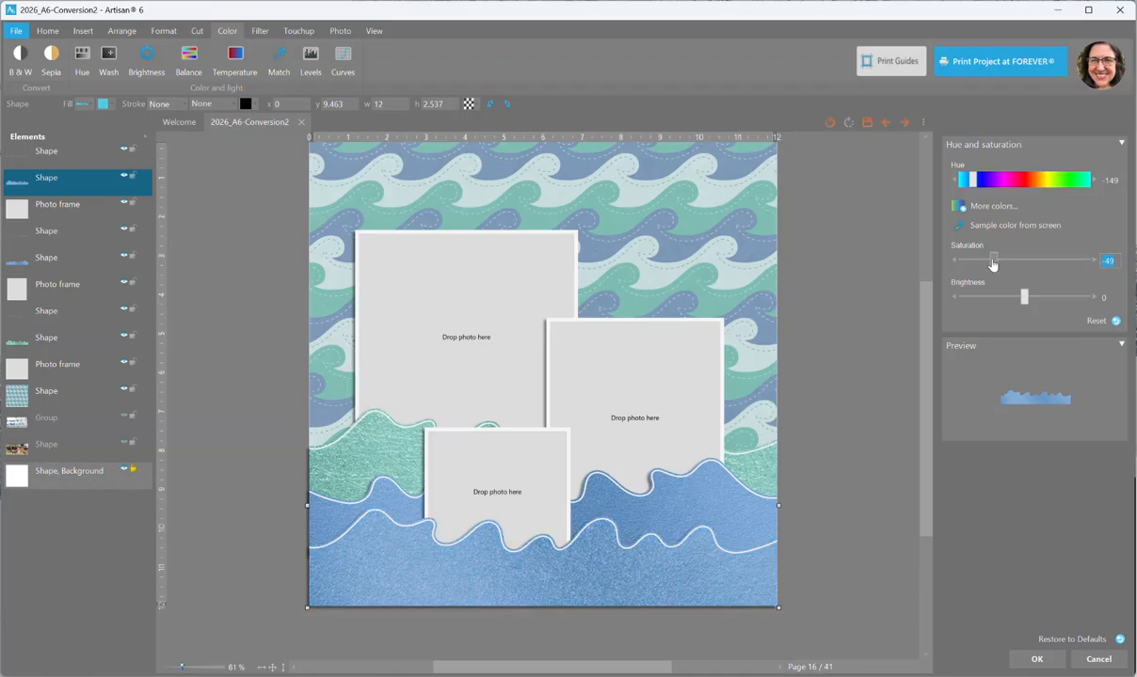
{"action": "left_click", "coordinate": [1039, 659]}
Change the middle wave's hue to 180 by sampling a colour from the background's wave pattern.
{"action": "left_click", "coordinate": [720, 484]}
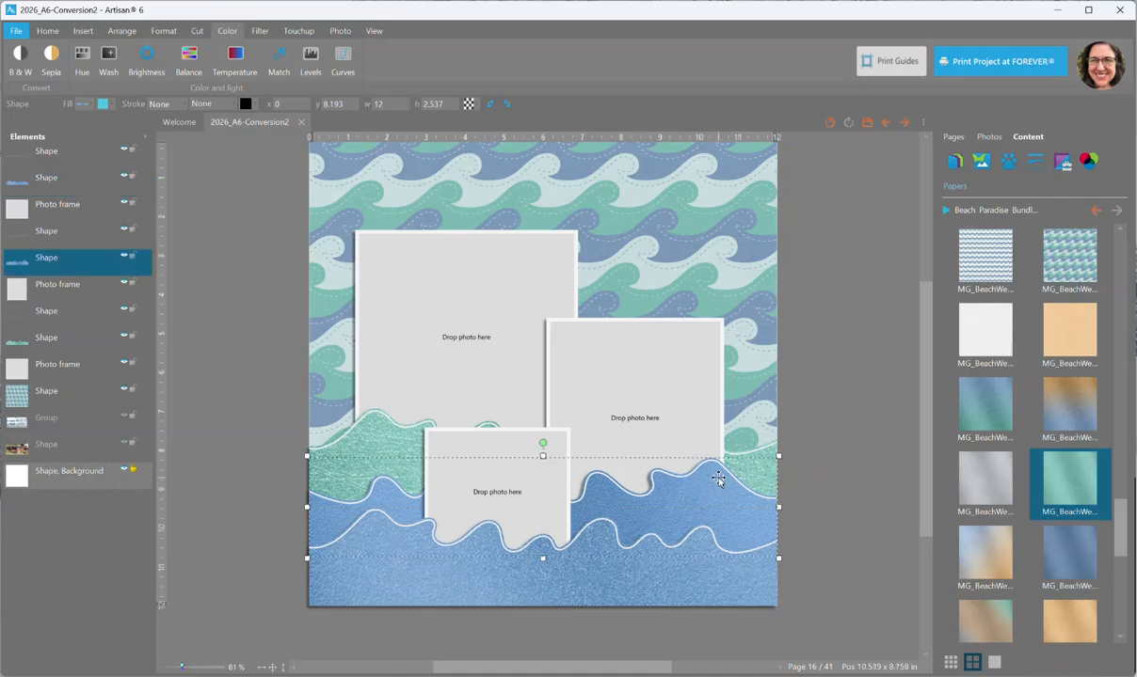
{"action": "left_click", "coordinate": [83, 68]}
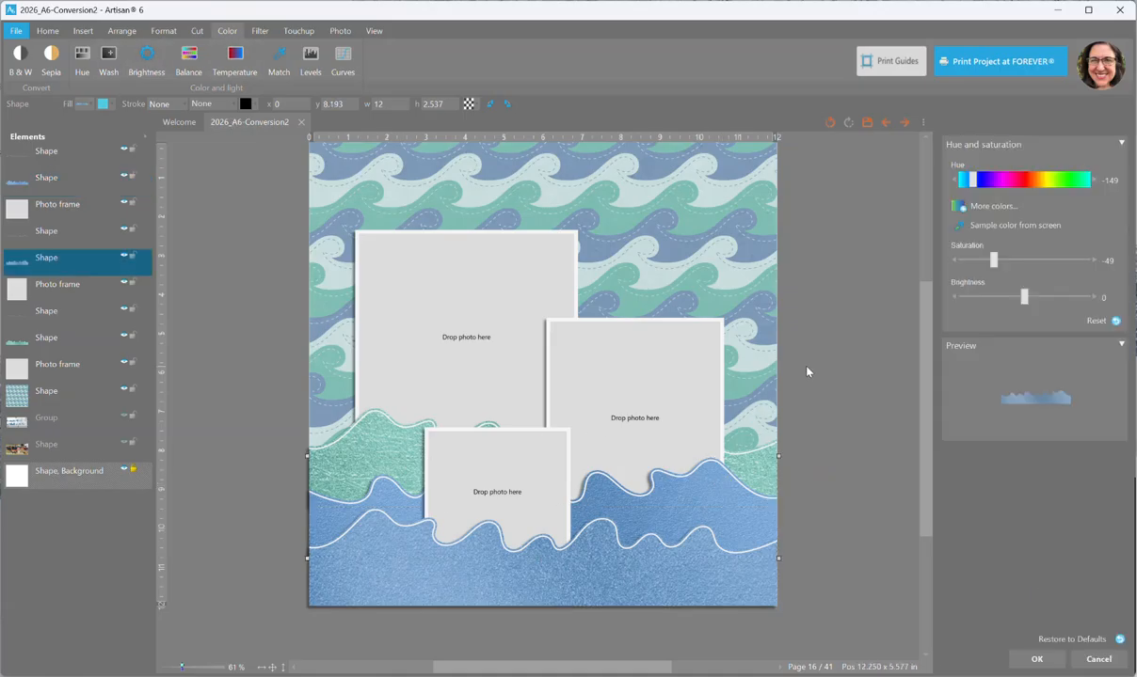
{"action": "left_click", "coordinate": [961, 224]}
{"action": "left_click", "coordinate": [763, 216]}
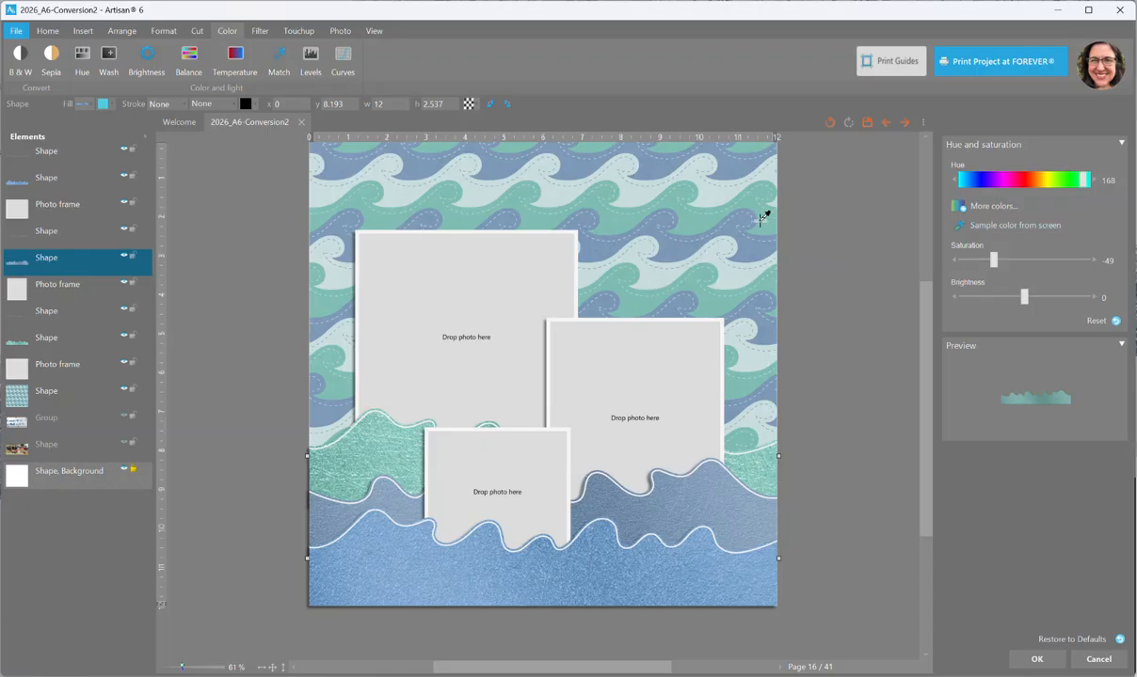
{"action": "left_click", "coordinate": [716, 256]}
Set the middle wave's saturation to -50 and raise its brightness until it is a light aqua, keeping the colour adjustment.
{"action": "left_click_drag", "start_coordinate": [993, 261], "coordinate": [982, 263]}
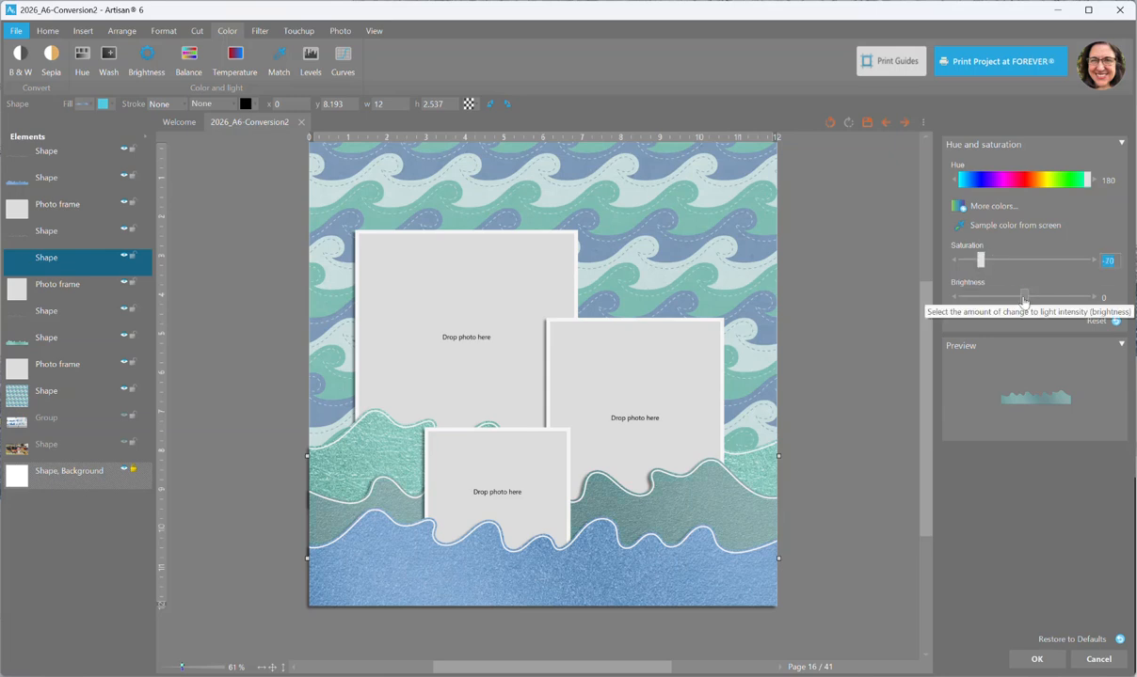
{"action": "left_click_drag", "start_coordinate": [979, 261], "coordinate": [991, 271]}
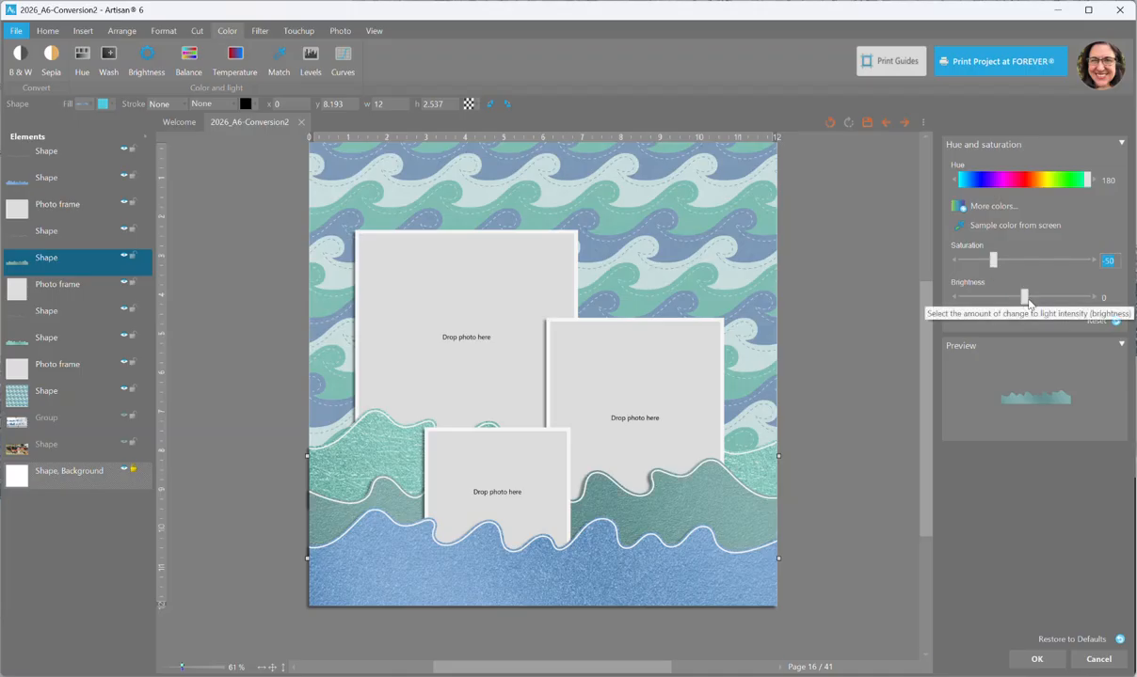
{"action": "left_click_drag", "start_coordinate": [1023, 298], "coordinate": [1035, 304]}
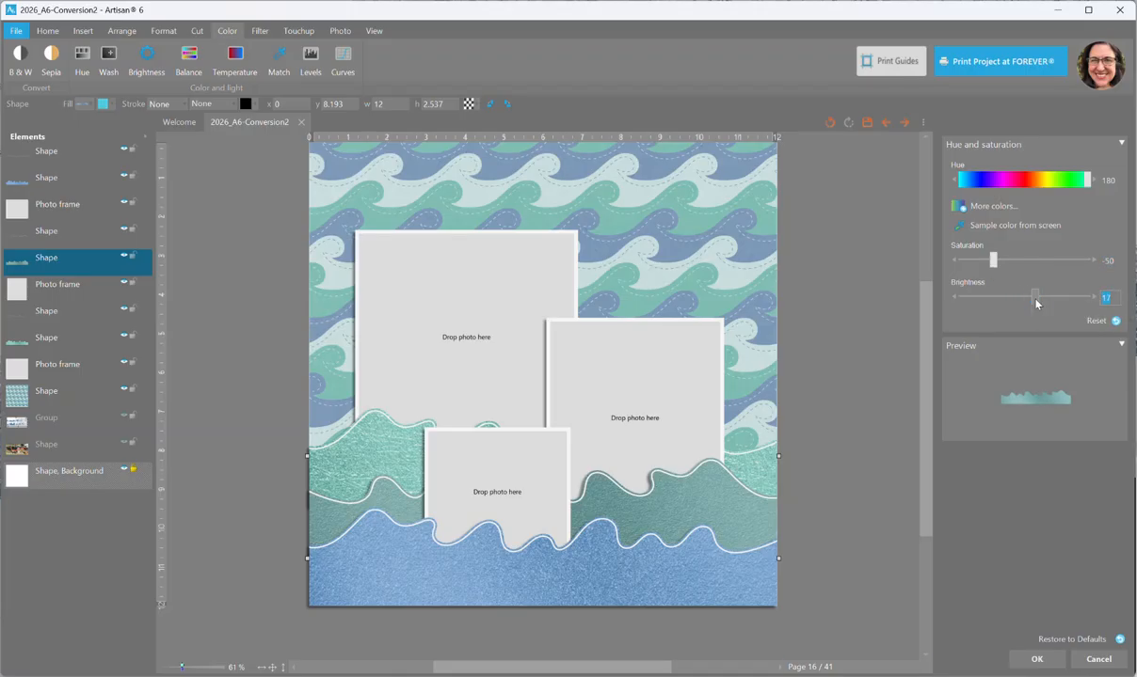
{"action": "left_click_drag", "start_coordinate": [1035, 304], "coordinate": [1059, 303]}
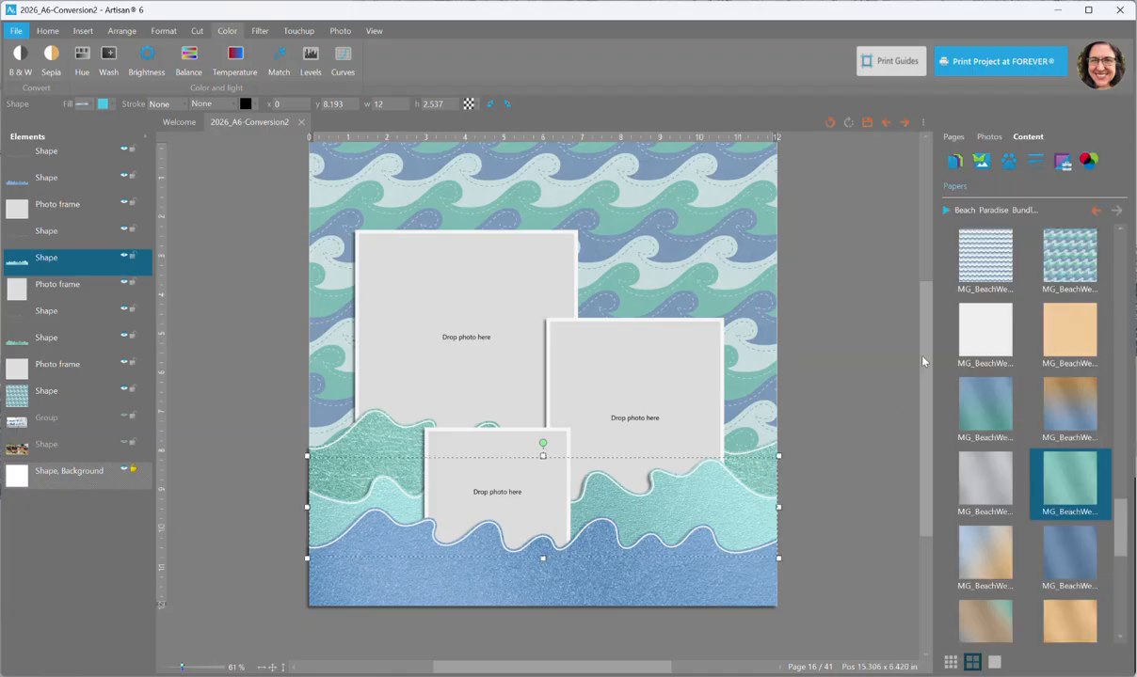
Add the red parrot embellishment from the Beach Paradise bundle to the page.
{"action": "left_click", "coordinate": [981, 160]}
{"action": "scroll", "coordinate": [1038, 451], "scroll_direction": "down", "scroll_amount": 1}
{"action": "scroll", "coordinate": [1038, 450], "scroll_direction": "down", "scroll_amount": 4}
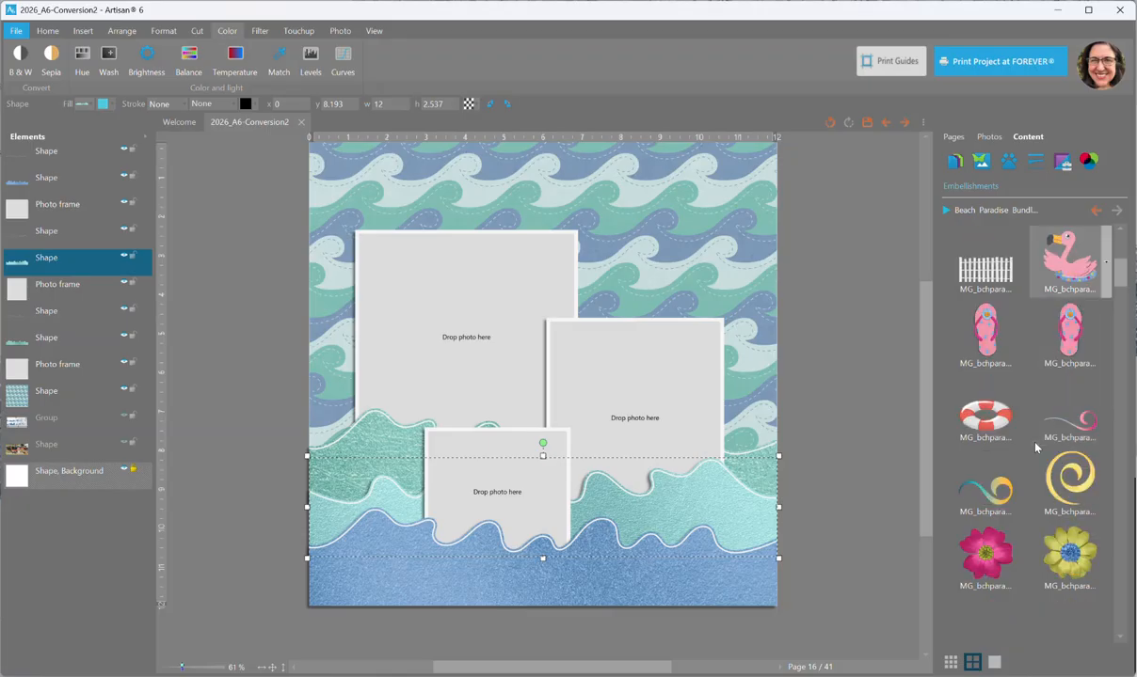
{"action": "scroll", "coordinate": [1035, 448], "scroll_direction": "down", "scroll_amount": 4}
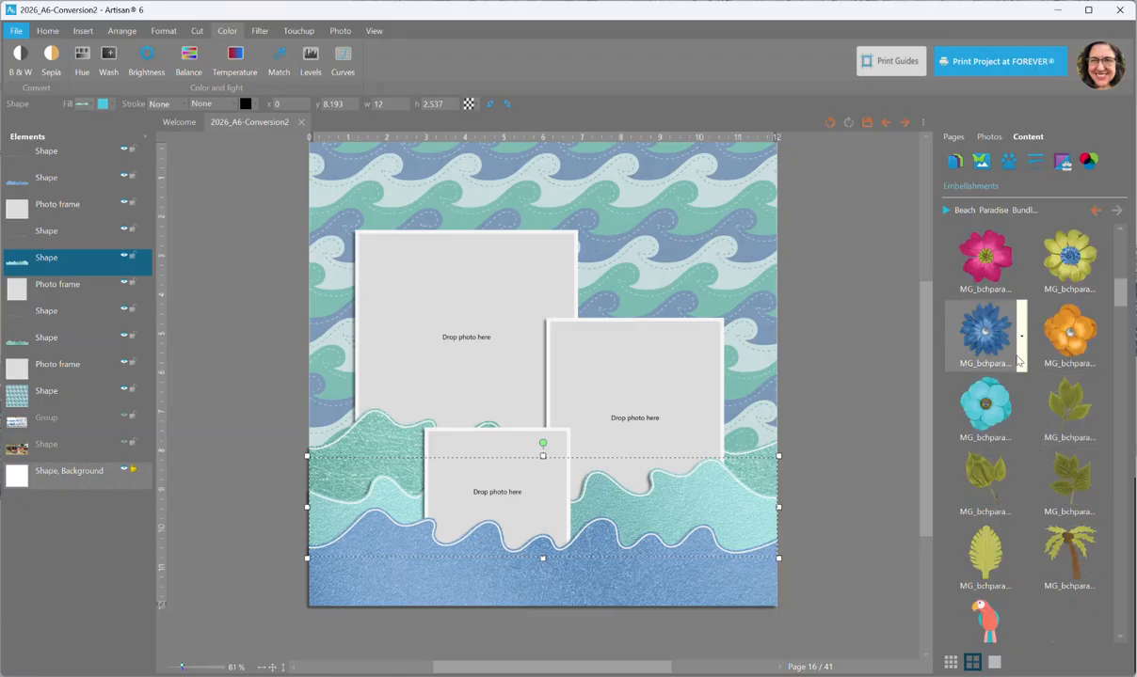
{"action": "scroll", "coordinate": [988, 424], "scroll_direction": "down", "scroll_amount": 2}
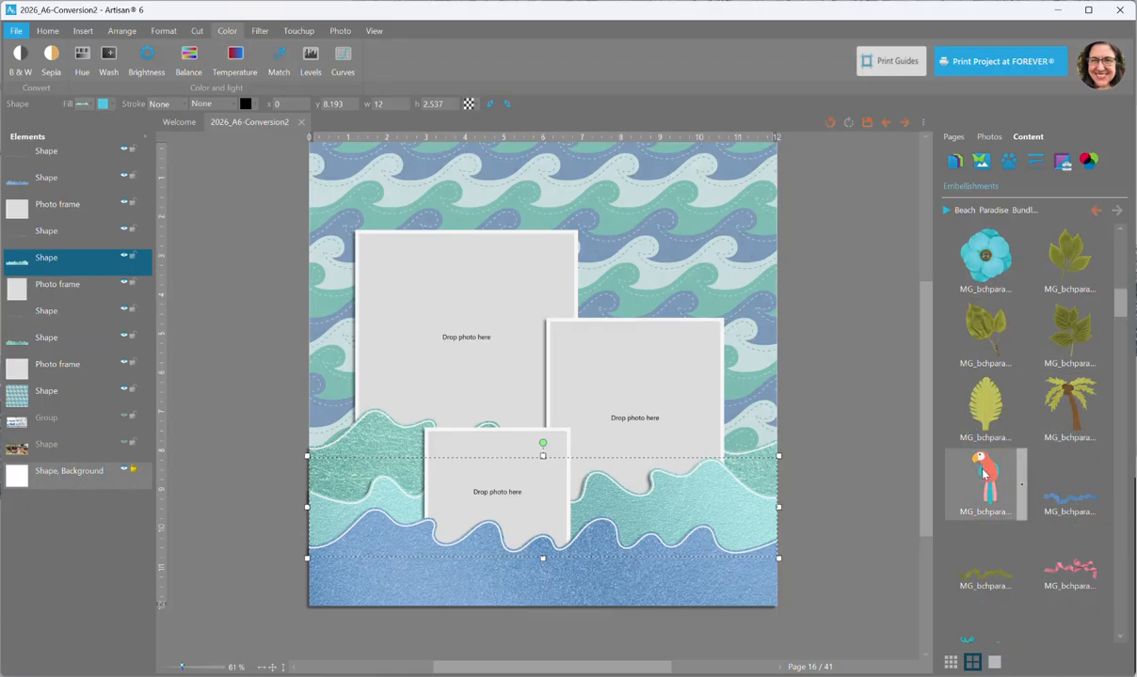
{"action": "right_click", "coordinate": [988, 470]}
{"action": "left_click", "coordinate": [1030, 467]}
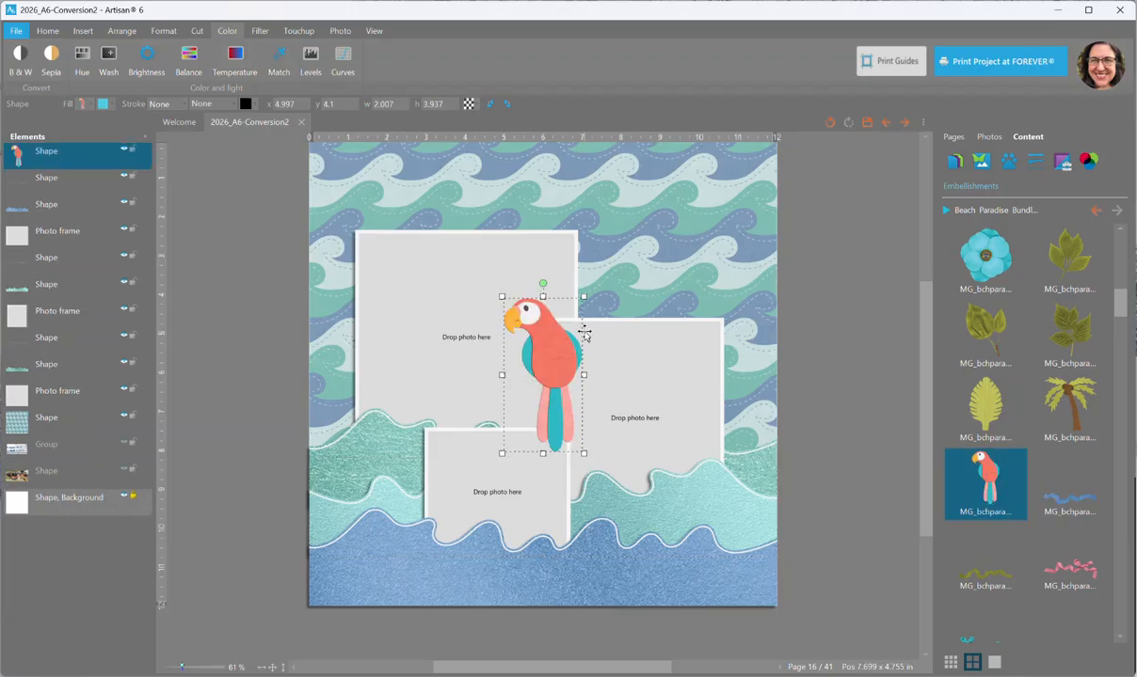
Move the parrot to about x 8.954, y 2.515 and place it behind the right-hand photo frame in the layer order.
{"action": "left_click_drag", "start_coordinate": [565, 341], "coordinate": [725, 282]}
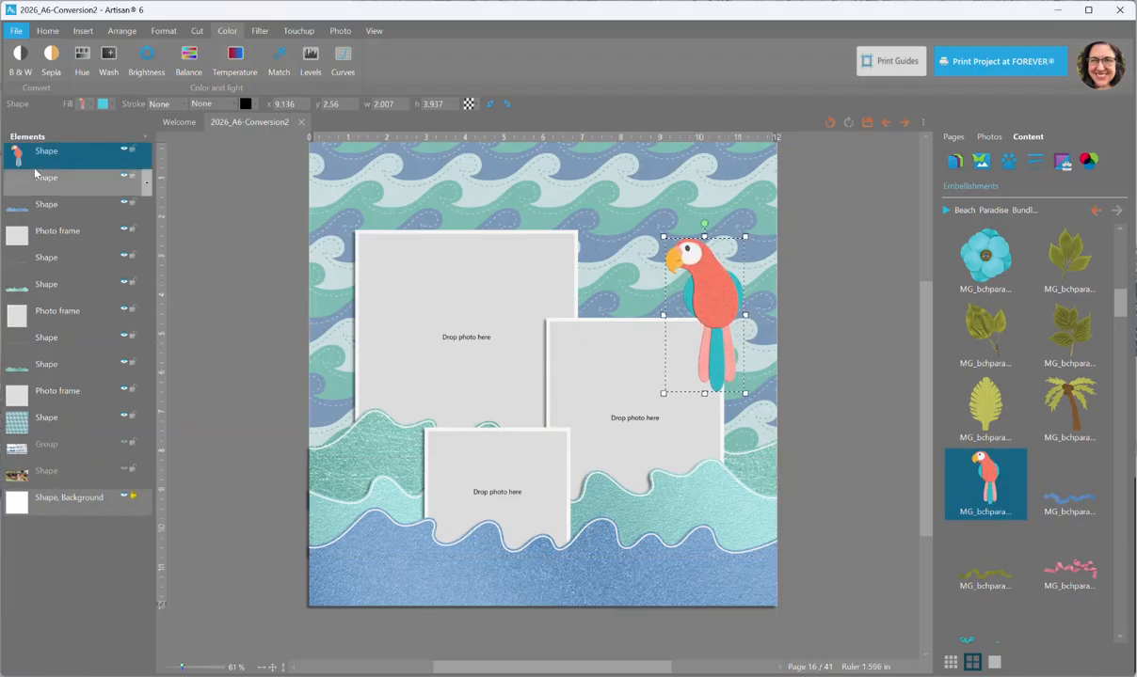
{"action": "left_click_drag", "start_coordinate": [49, 158], "coordinate": [76, 310]}
{"action": "left_click_drag", "start_coordinate": [727, 287], "coordinate": [720, 285]}
{"action": "scroll", "coordinate": [1044, 466], "scroll_direction": "down", "scroll_amount": 4}
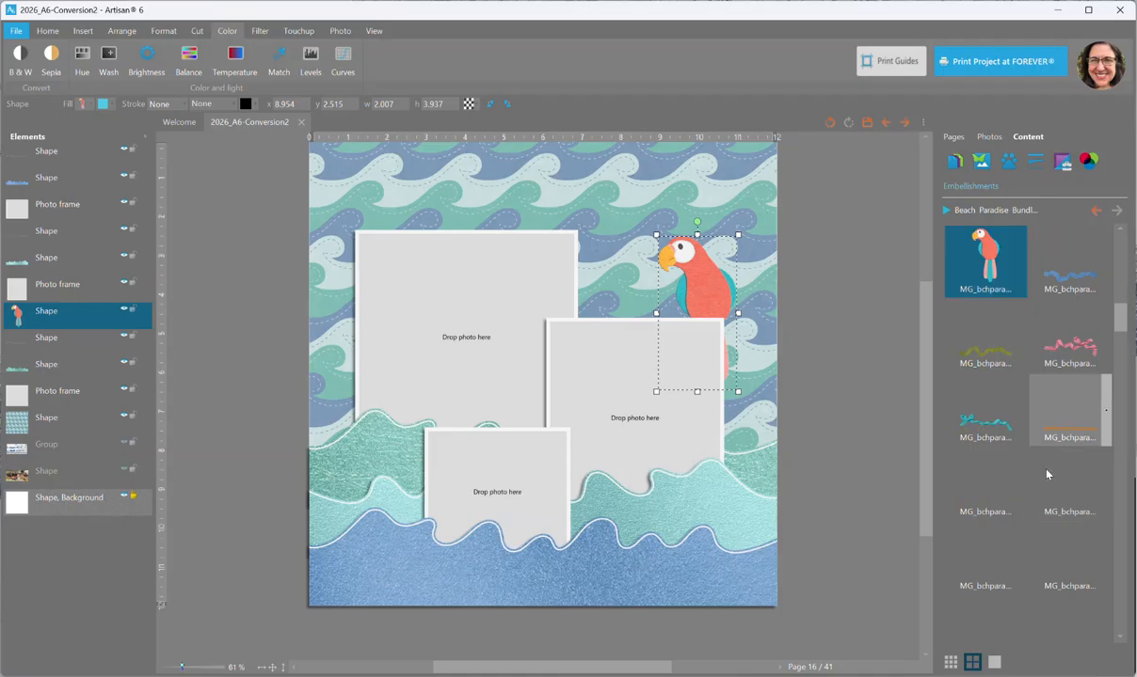
Add the shark embellishment from the Beach Paradise bundle, tilt it nose-up and scale it to about 3.29 wide by 2.30 high.
{"action": "scroll", "coordinate": [1045, 475], "scroll_direction": "down", "scroll_amount": 3}
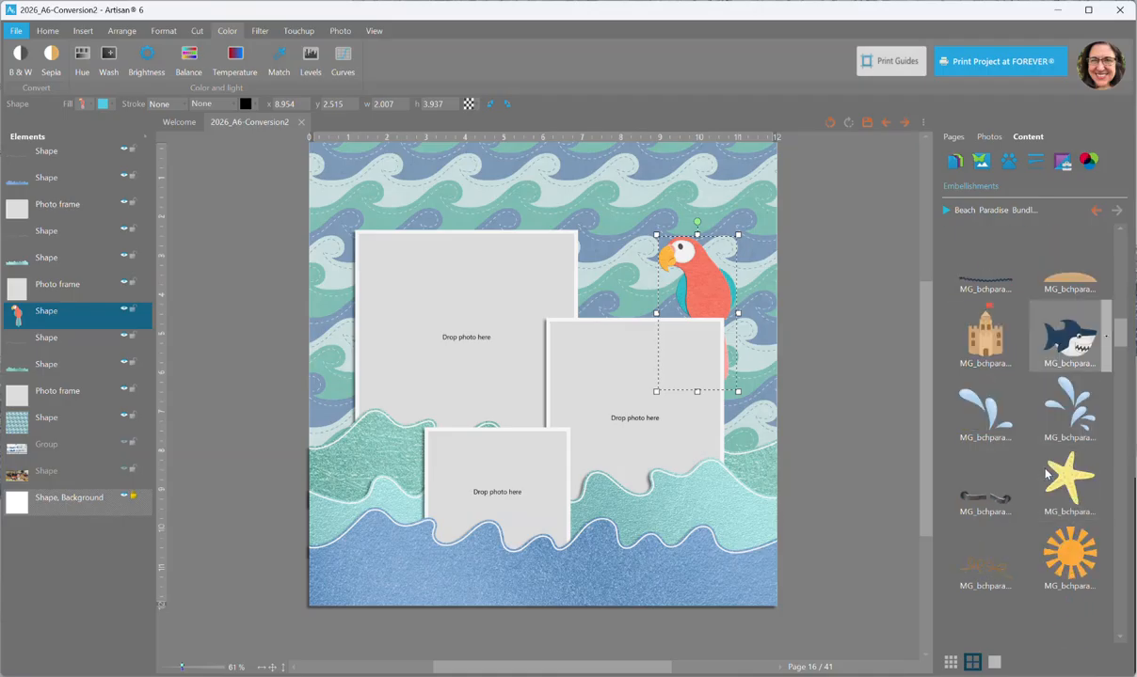
{"action": "right_click", "coordinate": [1074, 356]}
{"action": "left_click", "coordinate": [1045, 359]}
{"action": "left_click_drag", "start_coordinate": [530, 393], "coordinate": [411, 475]}
{"action": "left_click_drag", "start_coordinate": [396, 398], "coordinate": [380, 402]}
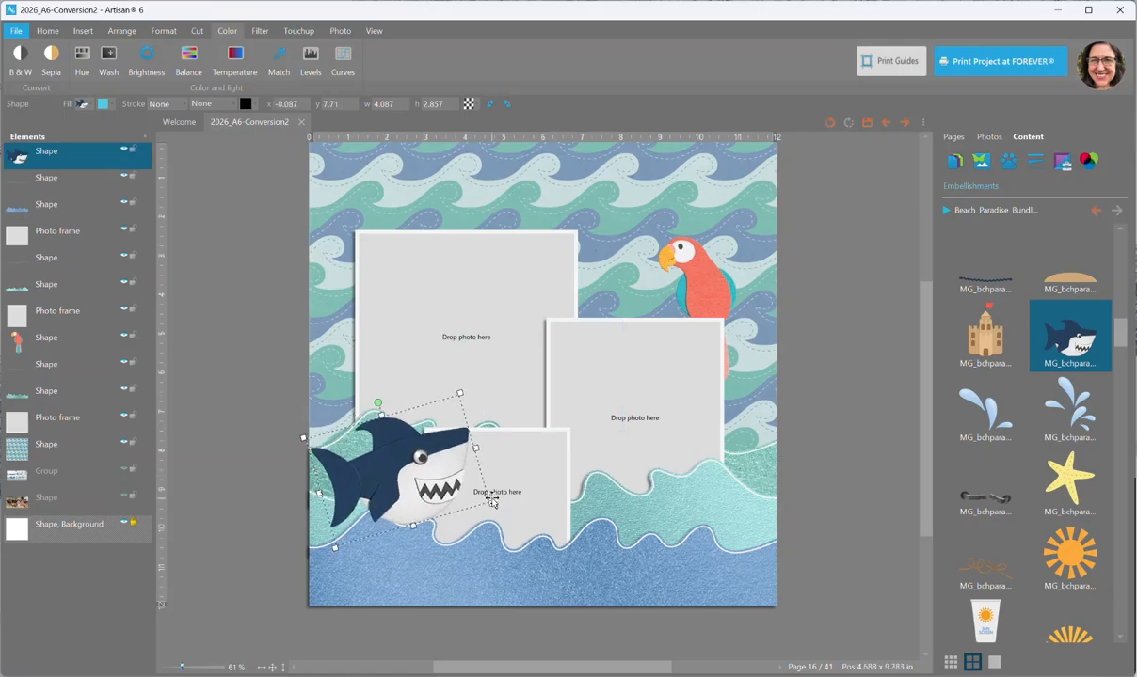
{"action": "left_click_drag", "start_coordinate": [491, 502], "coordinate": [455, 491]}
{"action": "left_click_drag", "start_coordinate": [388, 454], "coordinate": [394, 402]}
Place the shark at about x 5.957, y 8.24, layered behind the middle wave and in front of the right-hand photo frame.
{"action": "left_click_drag", "start_coordinate": [58, 154], "coordinate": [84, 385]}
{"action": "left_click_drag", "start_coordinate": [419, 406], "coordinate": [724, 421]}
{"action": "left_click_drag", "start_coordinate": [94, 389], "coordinate": [71, 285]}
{"action": "left_click_drag", "start_coordinate": [727, 437], "coordinate": [646, 484]}
{"action": "left_click", "coordinate": [865, 442]}
{"action": "left_click", "coordinate": [628, 461]}
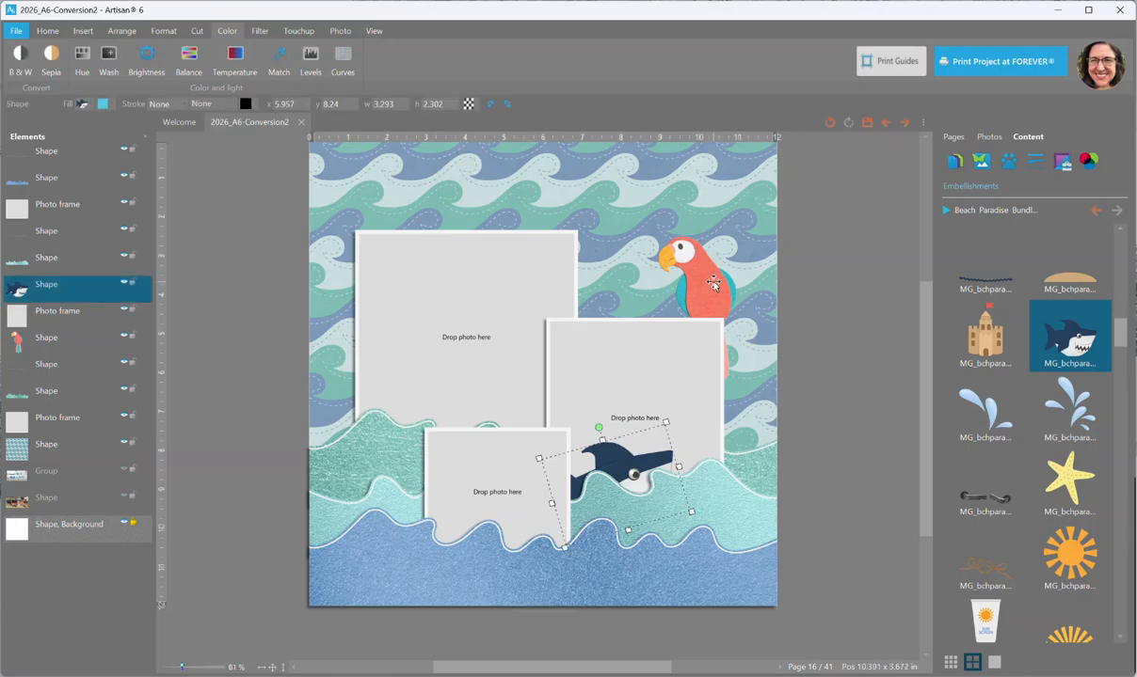
Apply a heavy simple shadow cast toward the lower left to both the shark and the parrot.
{"action": "left_click", "coordinate": [712, 282], "text": "shift"}
{"action": "left_click", "coordinate": [162, 31]}
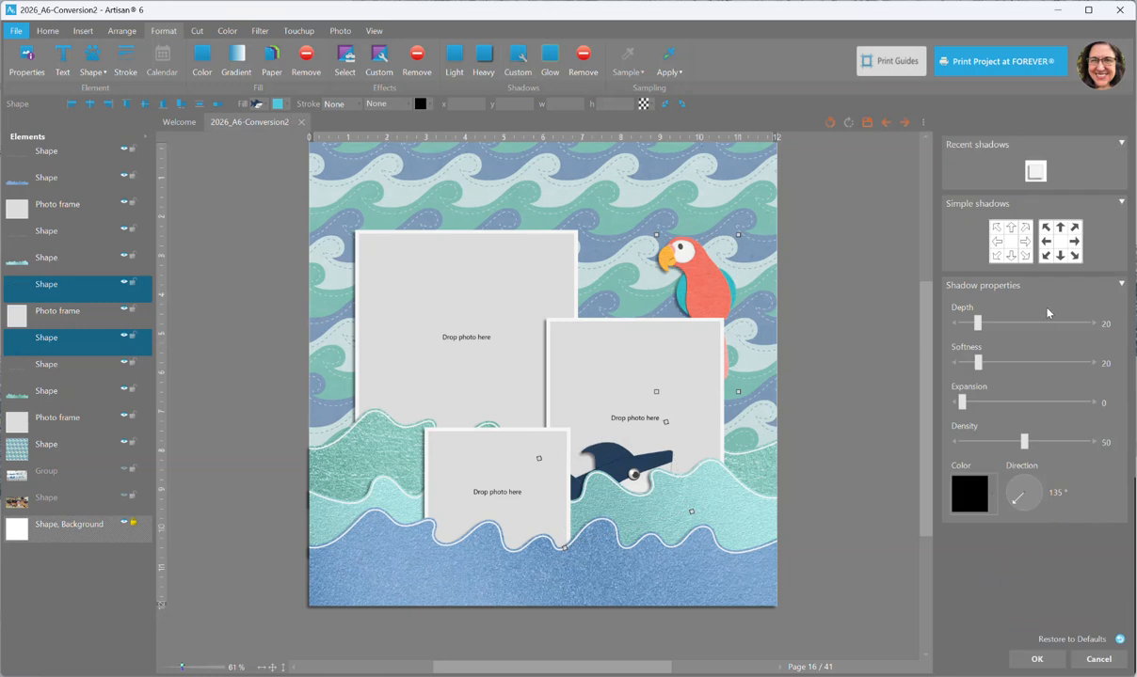
{"action": "left_click", "coordinate": [1044, 256]}
{"action": "left_click", "coordinate": [1036, 660]}
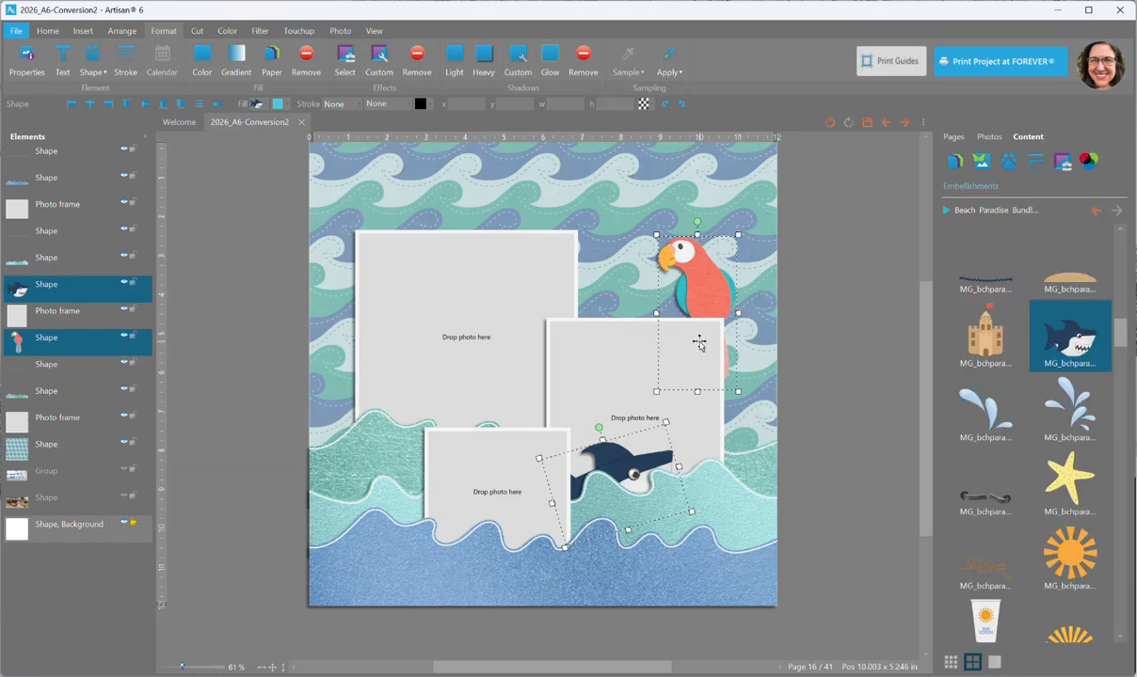
{"action": "left_click", "coordinate": [830, 345]}
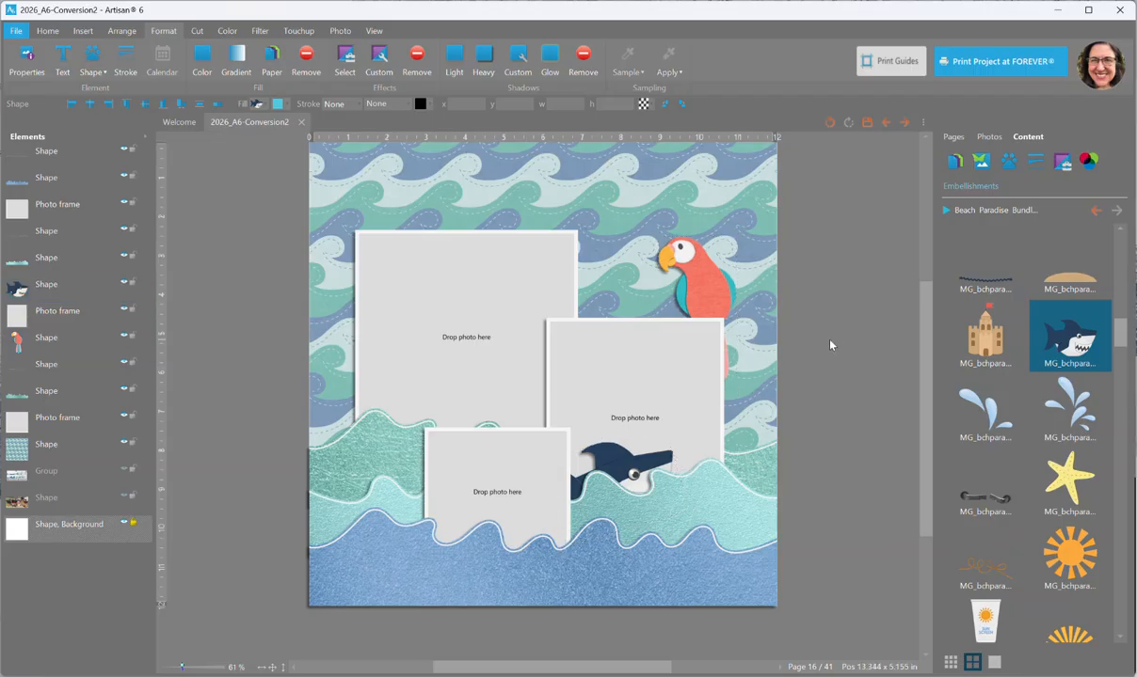
Delete the parrot and the shark from the page.
{"action": "left_click", "coordinate": [697, 275]}
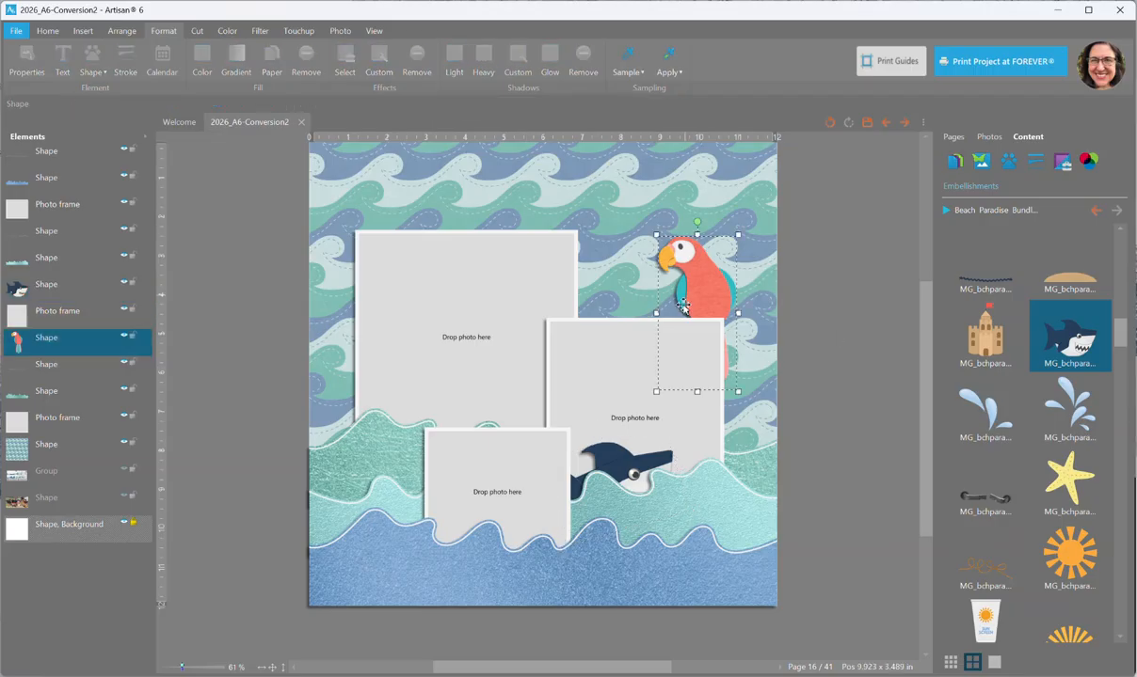
{"action": "left_click", "coordinate": [585, 443], "text": "shift"}
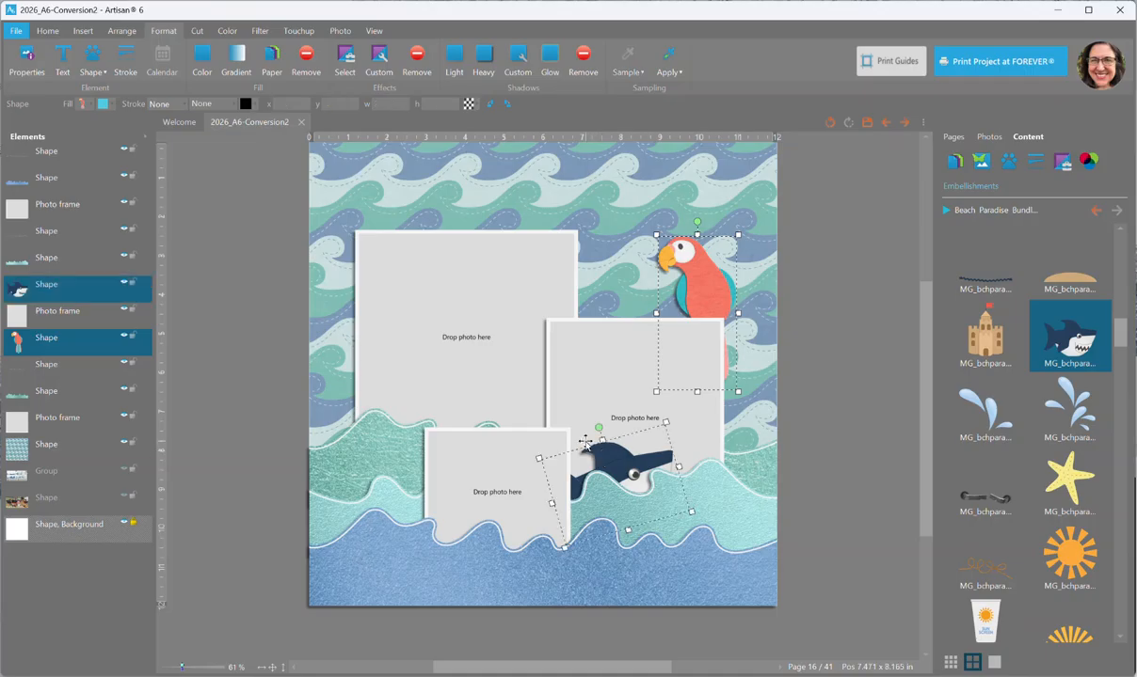
{"action": "key", "text": "Delete"}
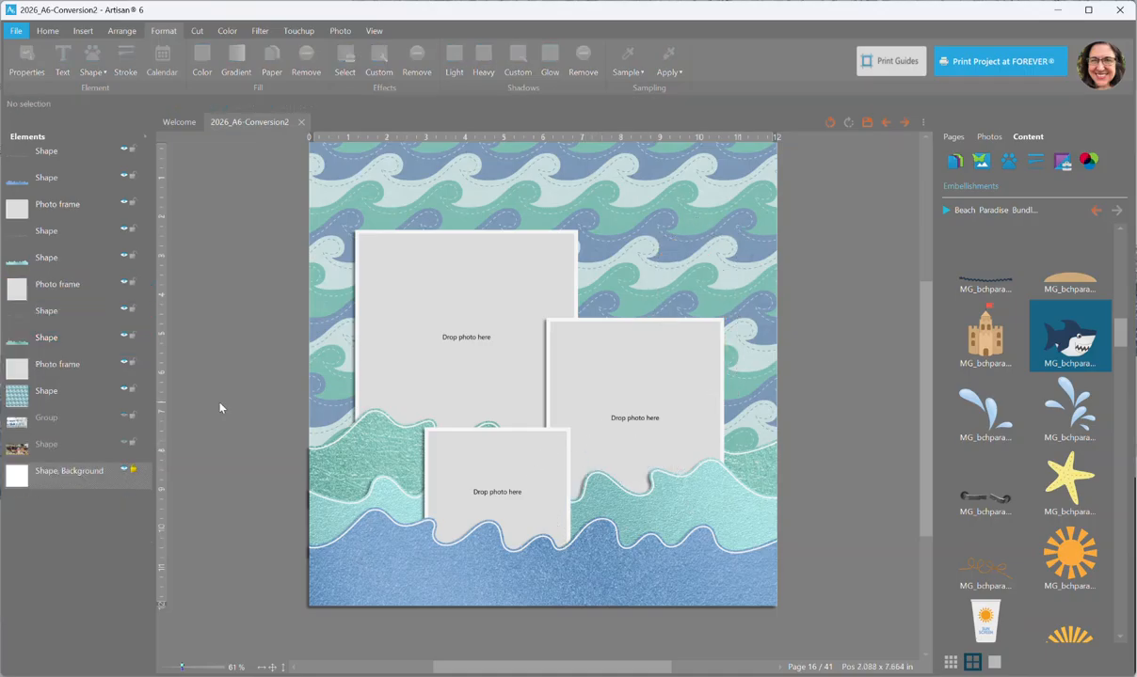
Switch the content kit to Winter Retreat Bundle and browse its papers.
{"action": "left_click", "coordinate": [947, 209]}
{"action": "left_click_drag", "start_coordinate": [929, 221], "coordinate": [936, 640]}
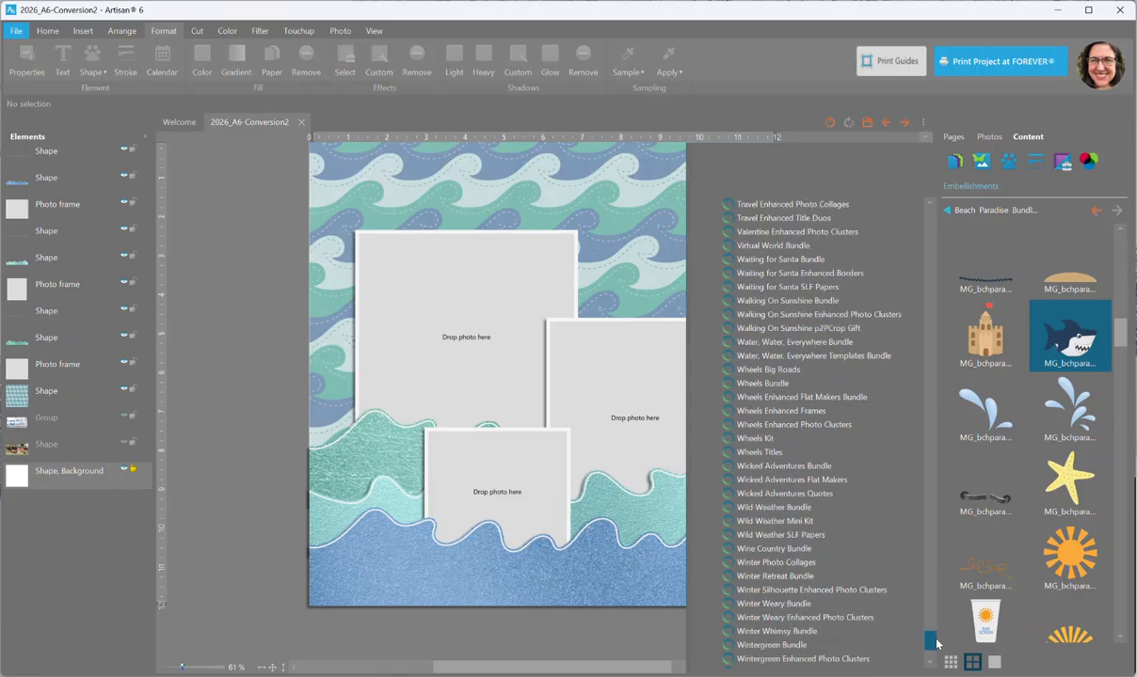
{"action": "left_click", "coordinate": [828, 576]}
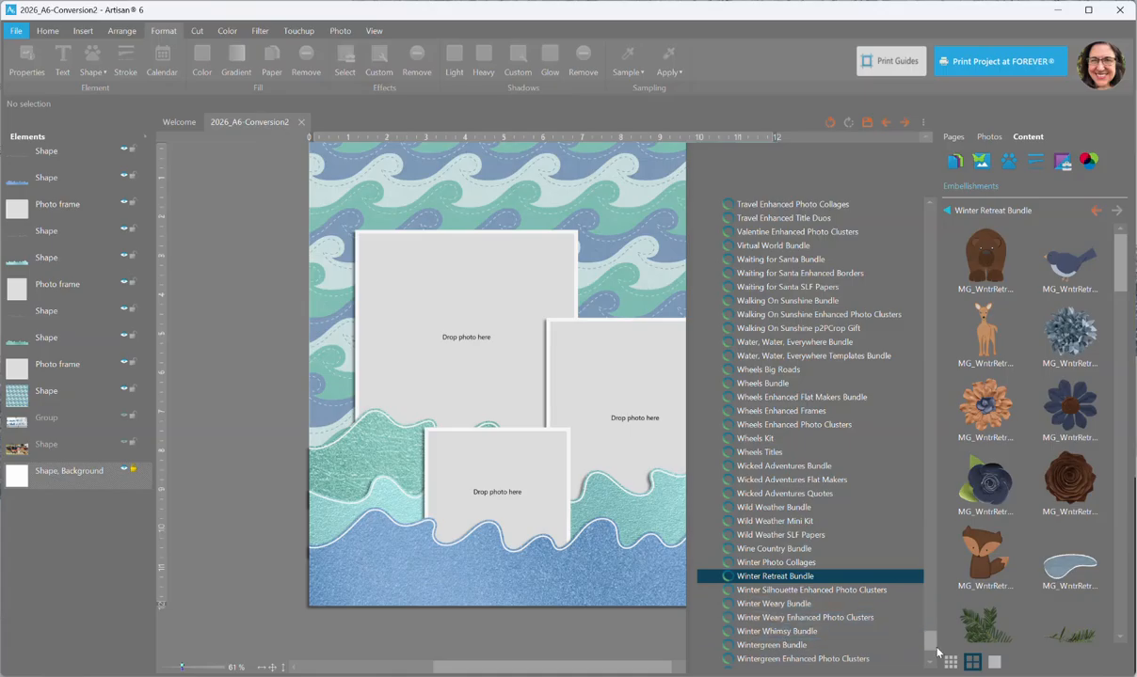
{"action": "left_click_drag", "start_coordinate": [931, 645], "coordinate": [931, 655]}
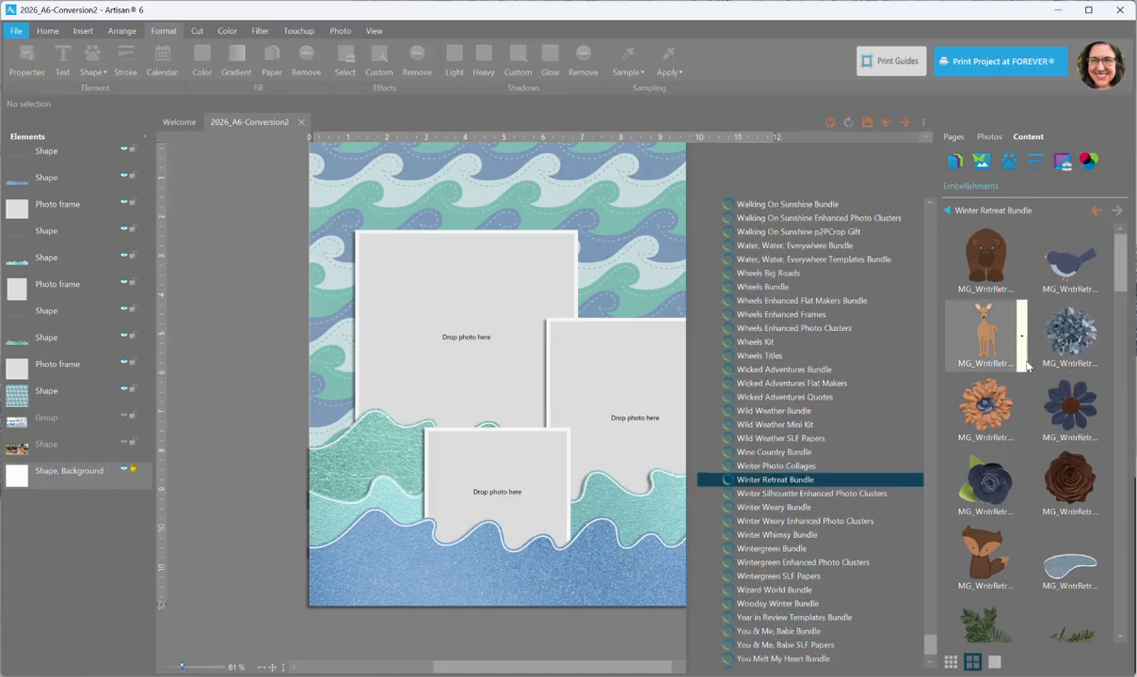
{"action": "left_click", "coordinate": [947, 211]}
{"action": "left_click", "coordinate": [944, 209]}
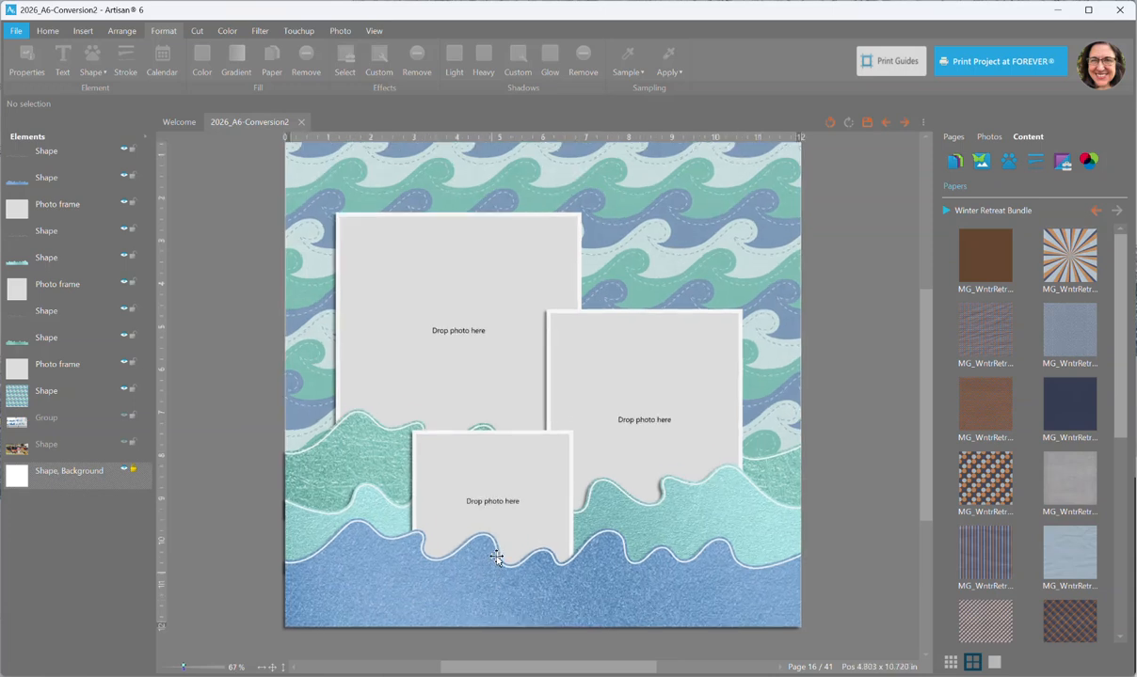
{"action": "scroll", "coordinate": [1019, 555], "scroll_direction": "down", "scroll_amount": 3}
{"action": "scroll", "coordinate": [1019, 520], "scroll_direction": "down", "scroll_amount": 2}
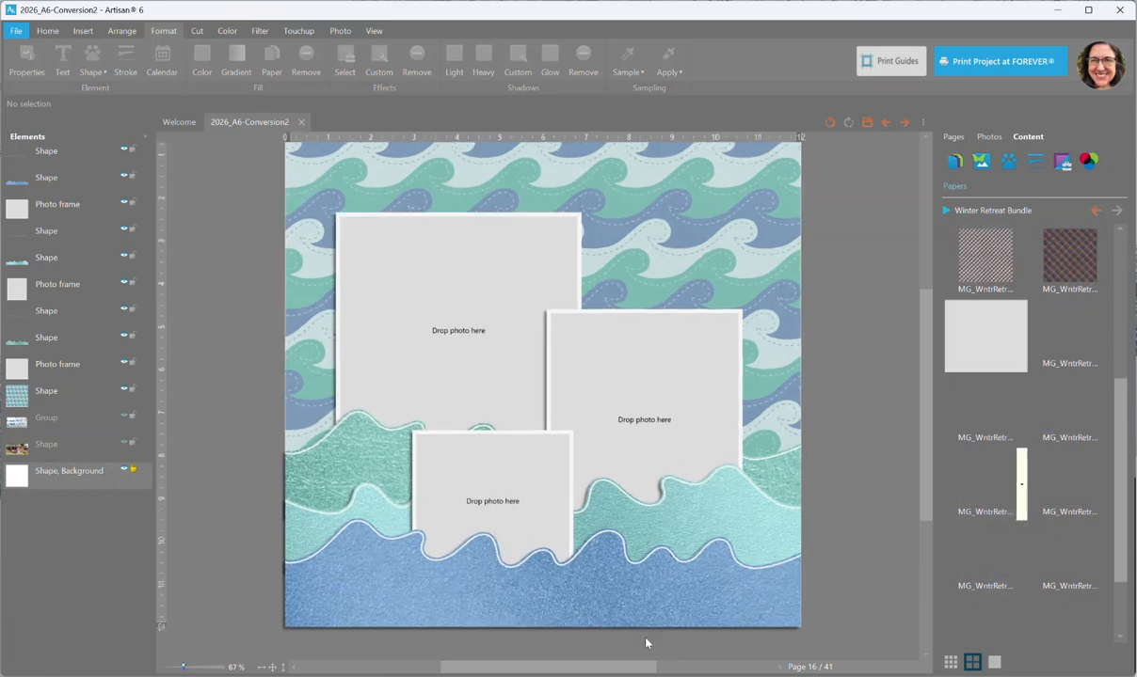
Convert the front blue wave to black and white with the Full White option.
{"action": "left_click", "coordinate": [685, 591]}
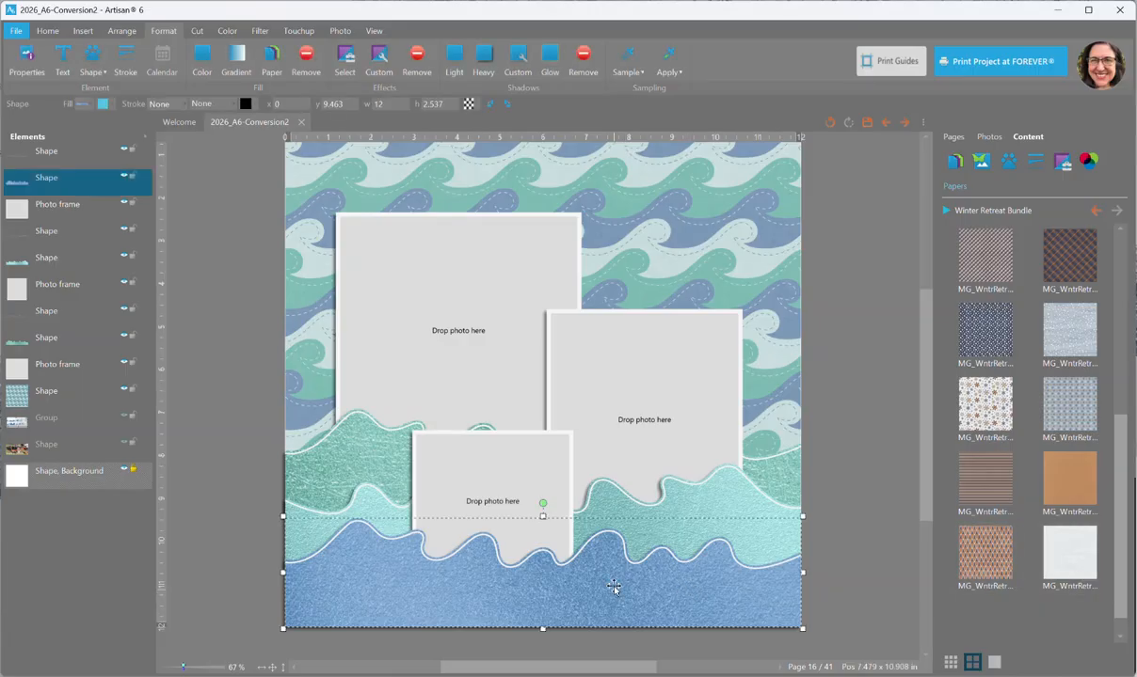
{"action": "left_click", "coordinate": [227, 30]}
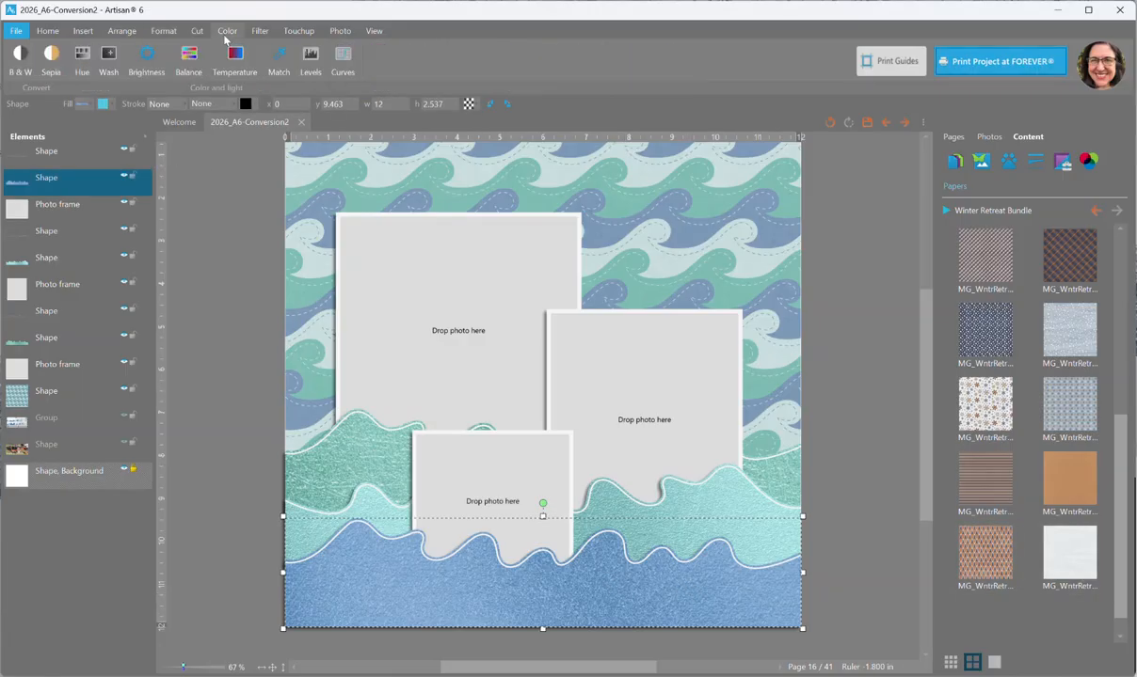
{"action": "left_click", "coordinate": [20, 59]}
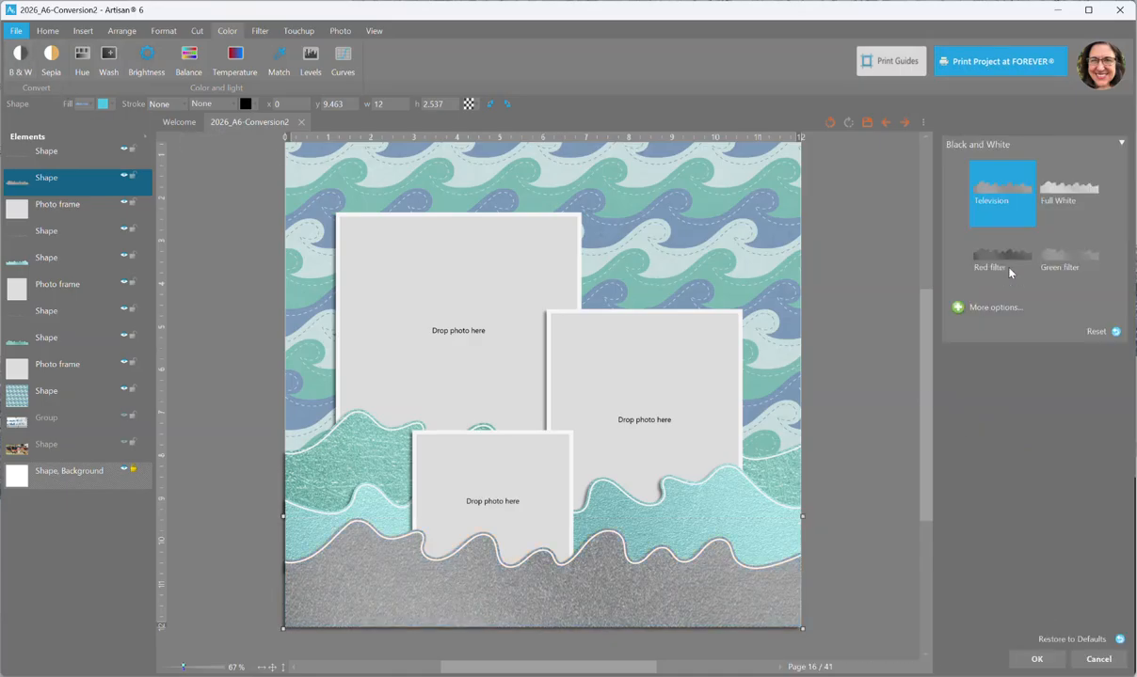
{"action": "left_click", "coordinate": [1065, 195]}
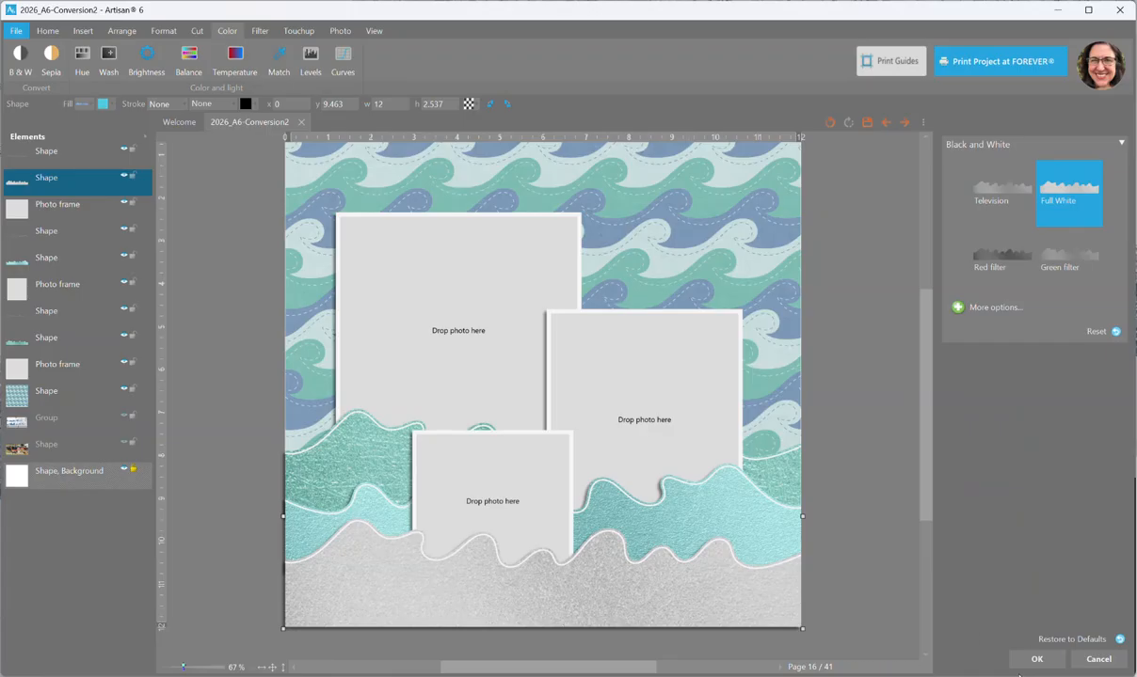
{"action": "left_click", "coordinate": [1036, 659]}
Convert the middle wave to black and white with the standard television method after trying the hue, colour channel and infrared methods.
{"action": "left_click", "coordinate": [750, 505]}
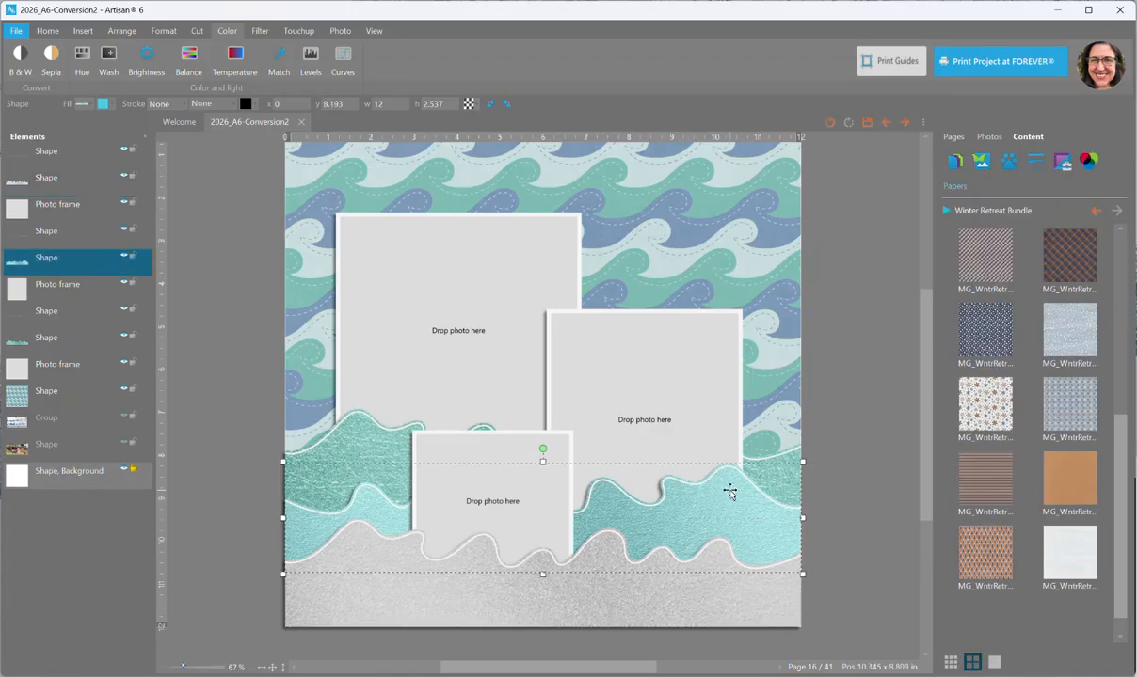
{"action": "left_click", "coordinate": [20, 57]}
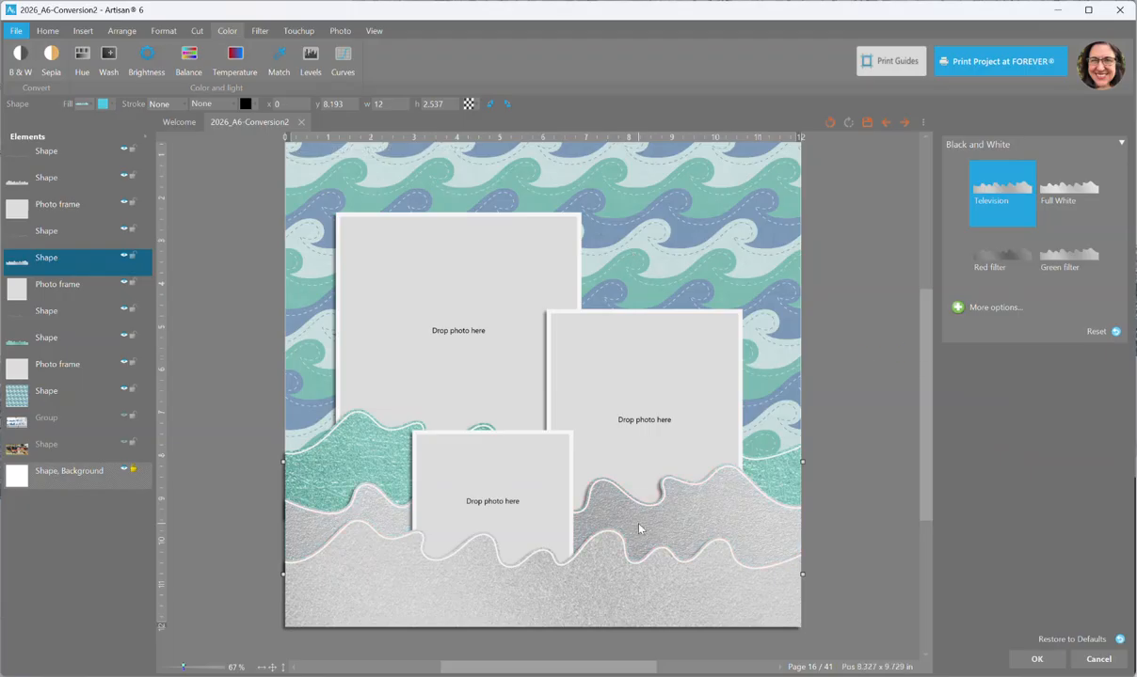
{"action": "left_click", "coordinate": [957, 308]}
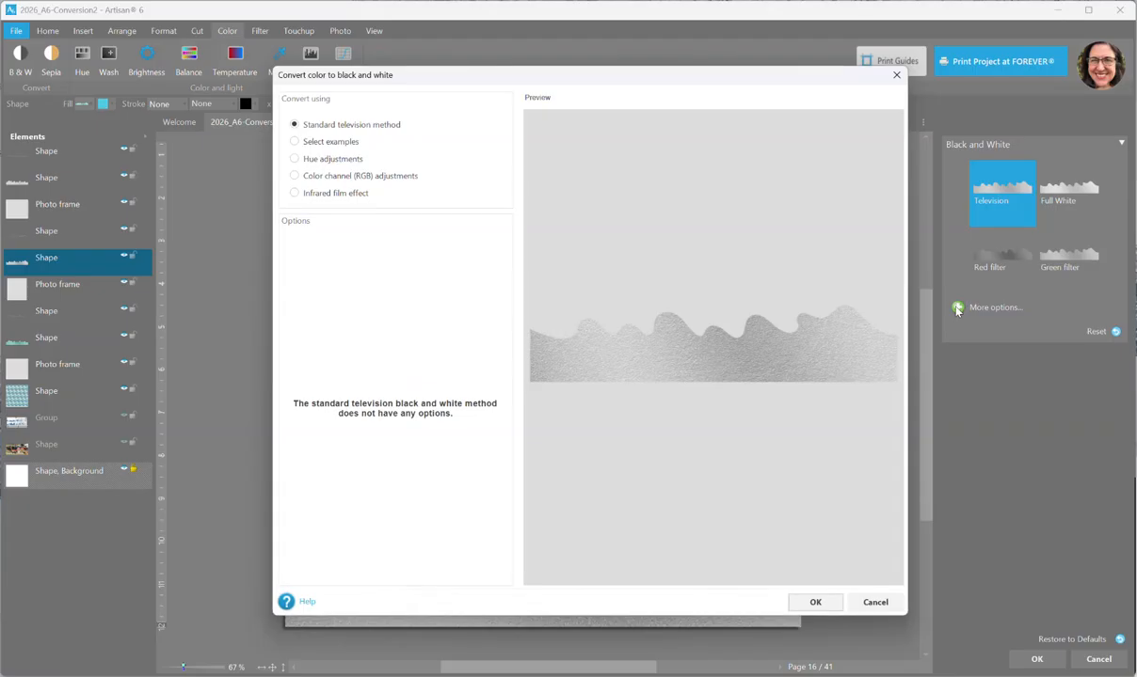
{"action": "left_click", "coordinate": [317, 160]}
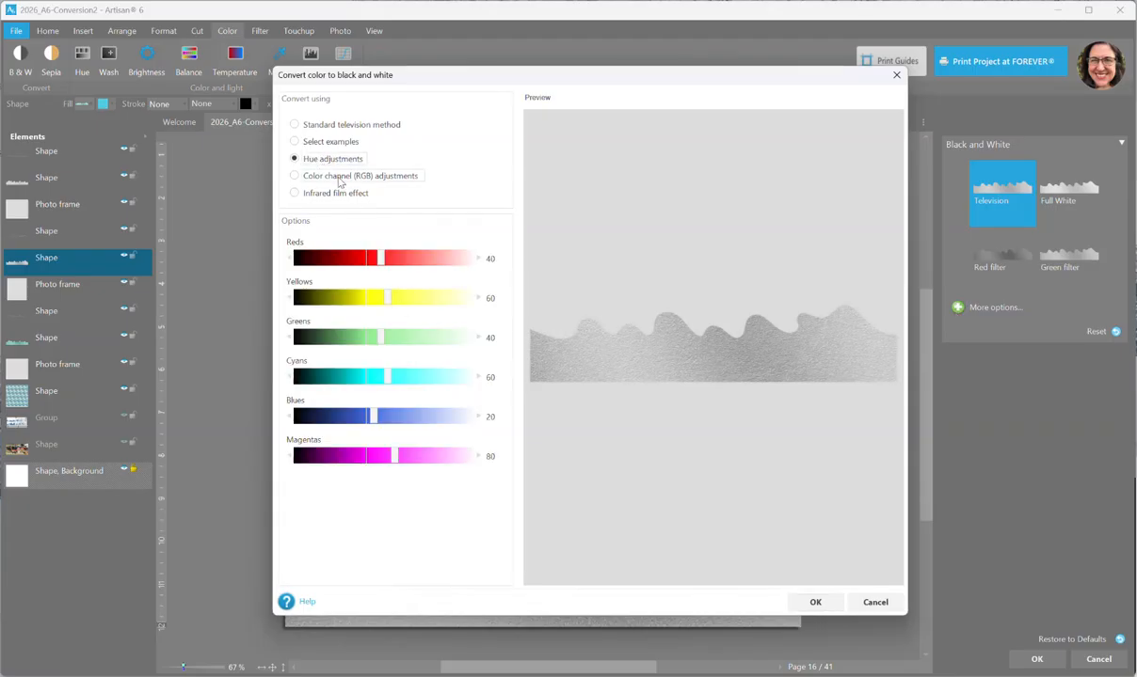
{"action": "left_click", "coordinate": [339, 178]}
{"action": "left_click", "coordinate": [334, 197]}
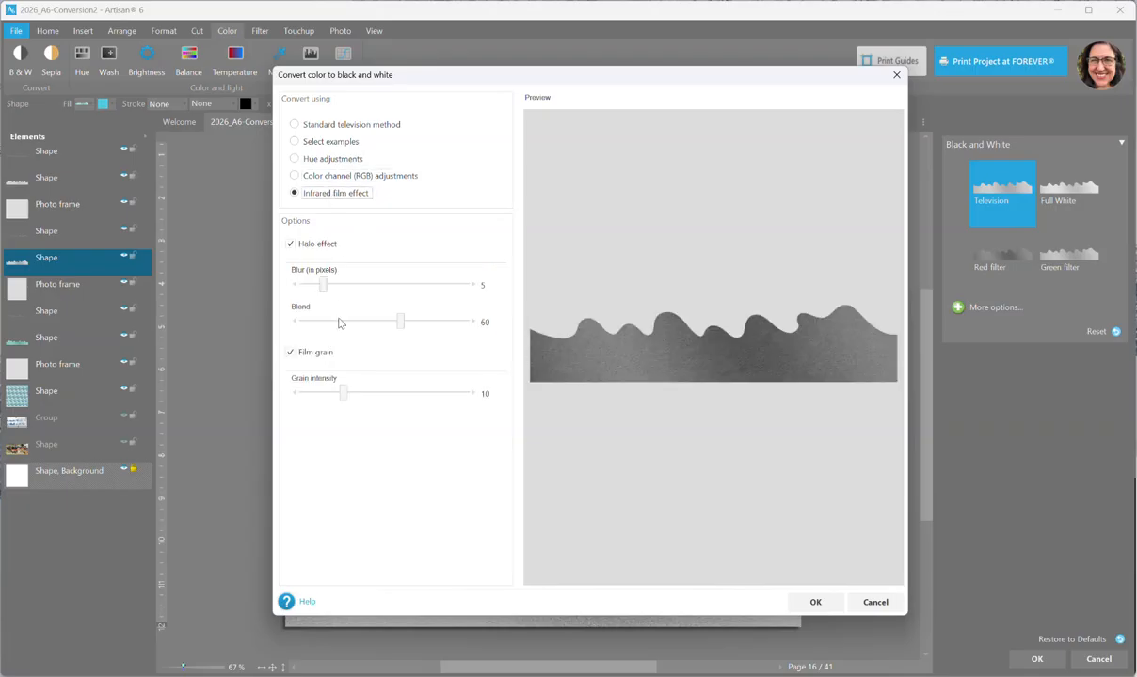
{"action": "left_click", "coordinate": [299, 126]}
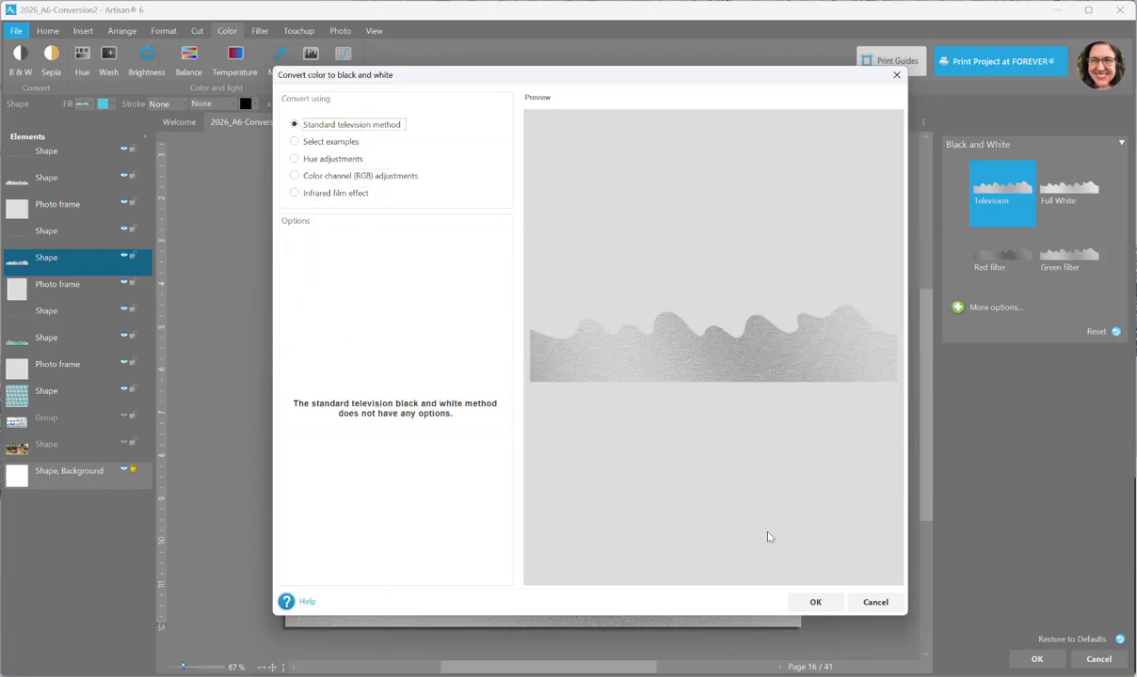
{"action": "left_click", "coordinate": [816, 603]}
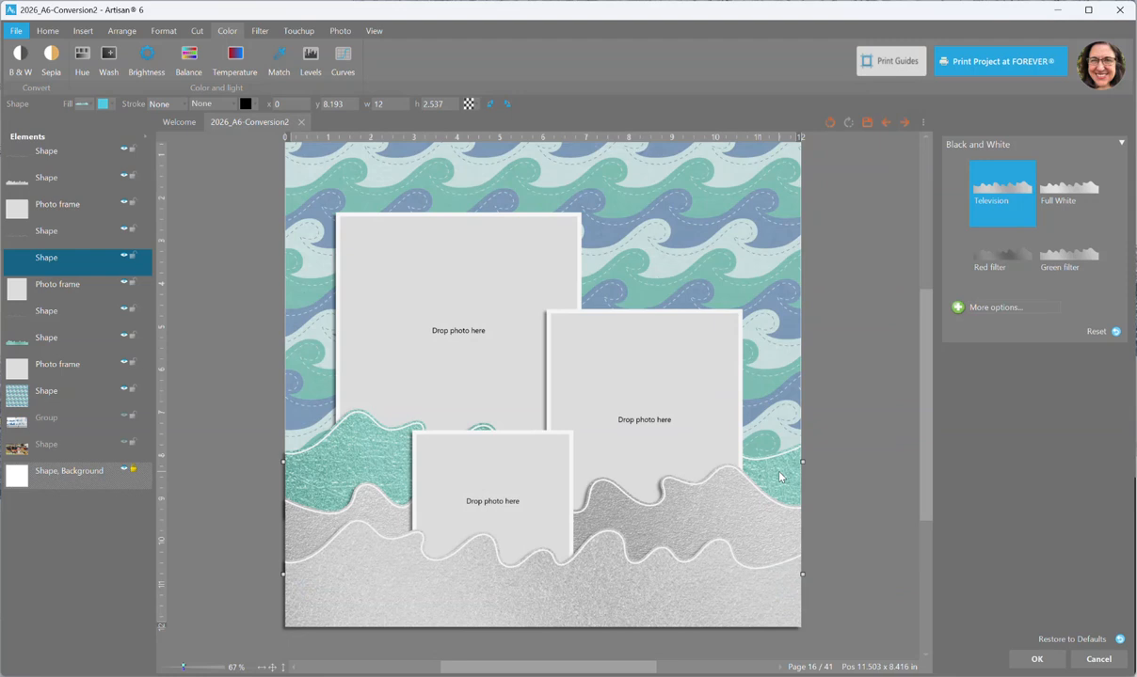
{"action": "left_click", "coordinate": [1035, 659]}
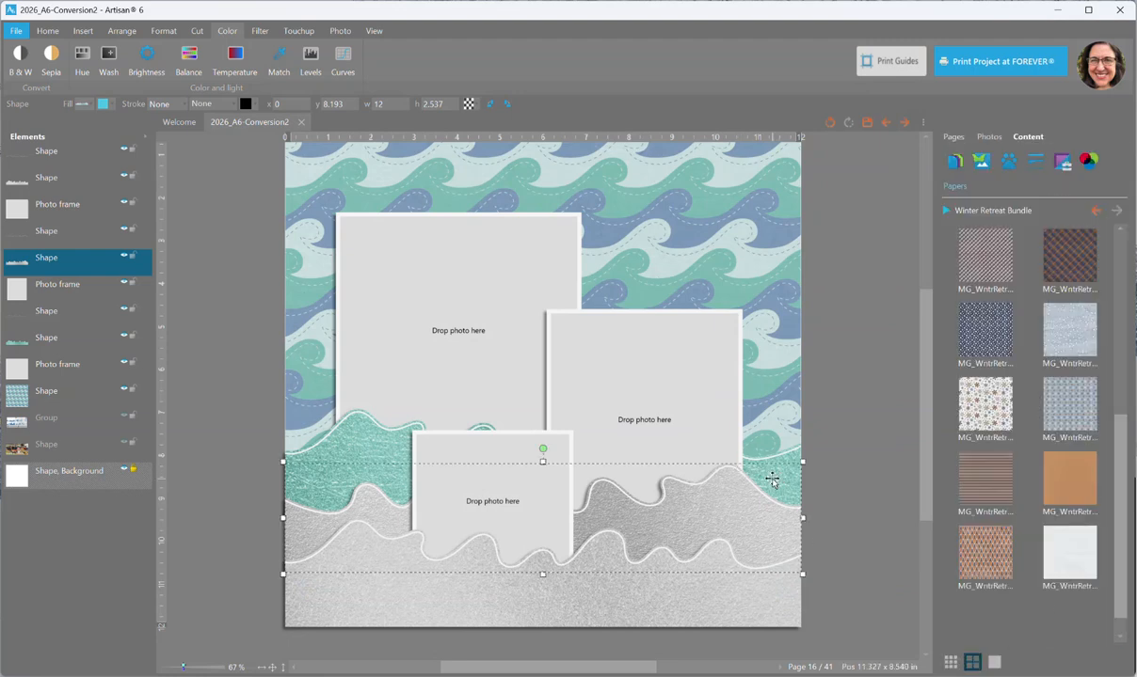
Convert the back teal wave to black and white, trying the Red filter and keeping the Green filter.
{"action": "left_click", "coordinate": [774, 479]}
{"action": "left_click", "coordinate": [20, 58]}
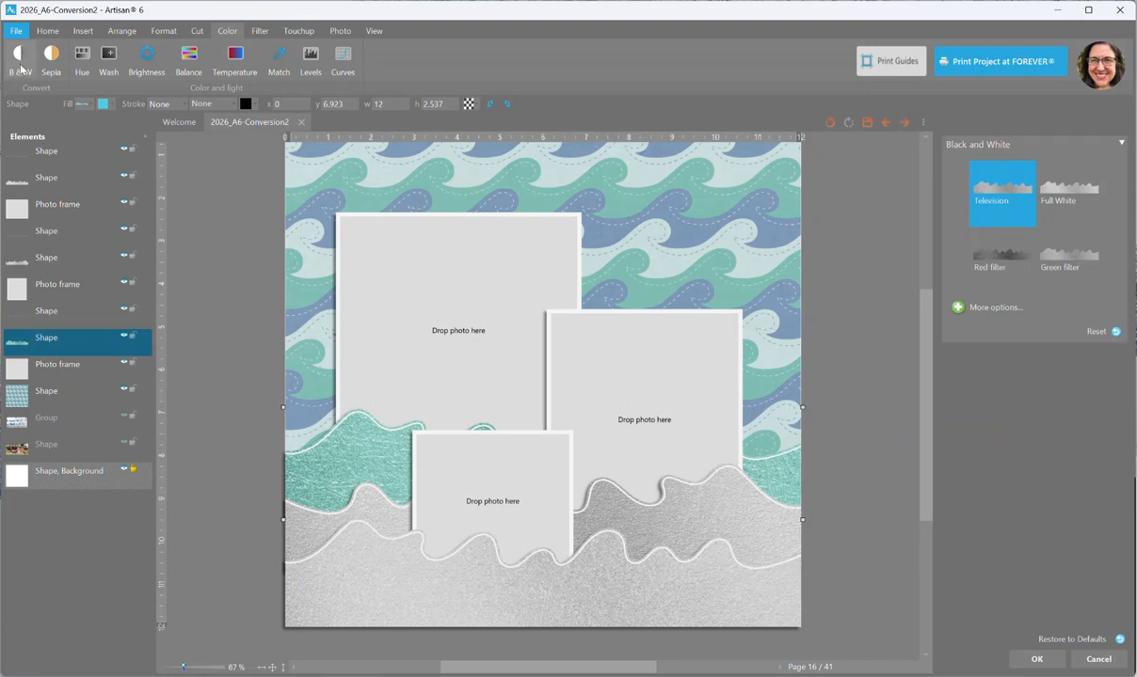
{"action": "left_click", "coordinate": [989, 260]}
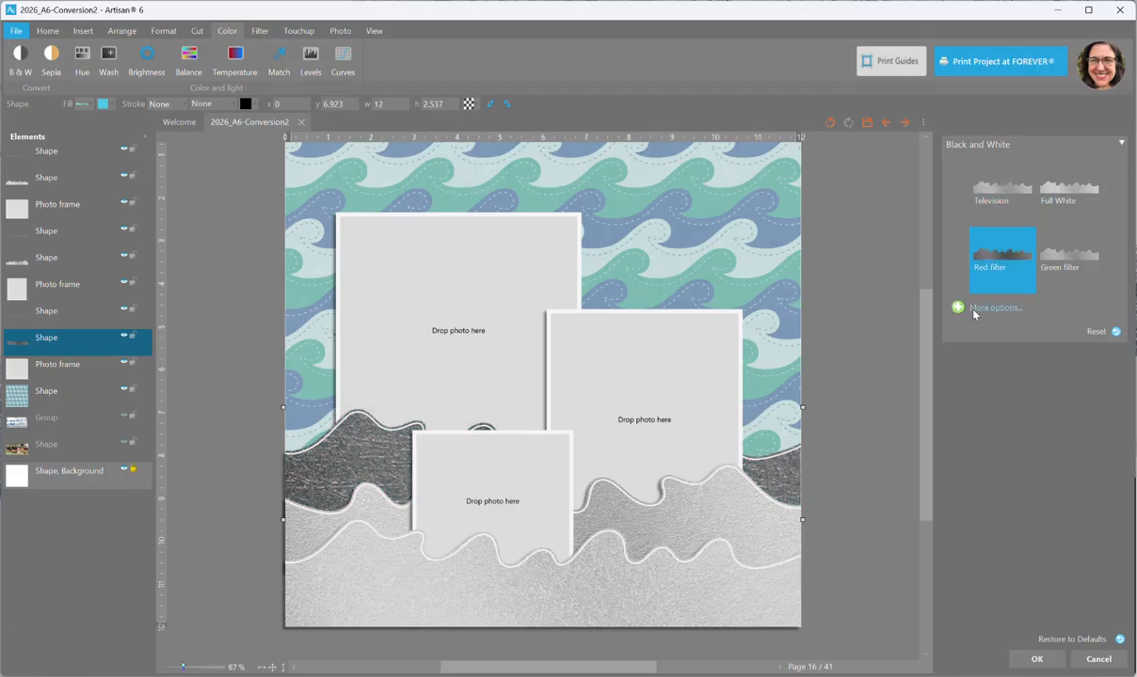
{"action": "left_click", "coordinate": [1066, 274]}
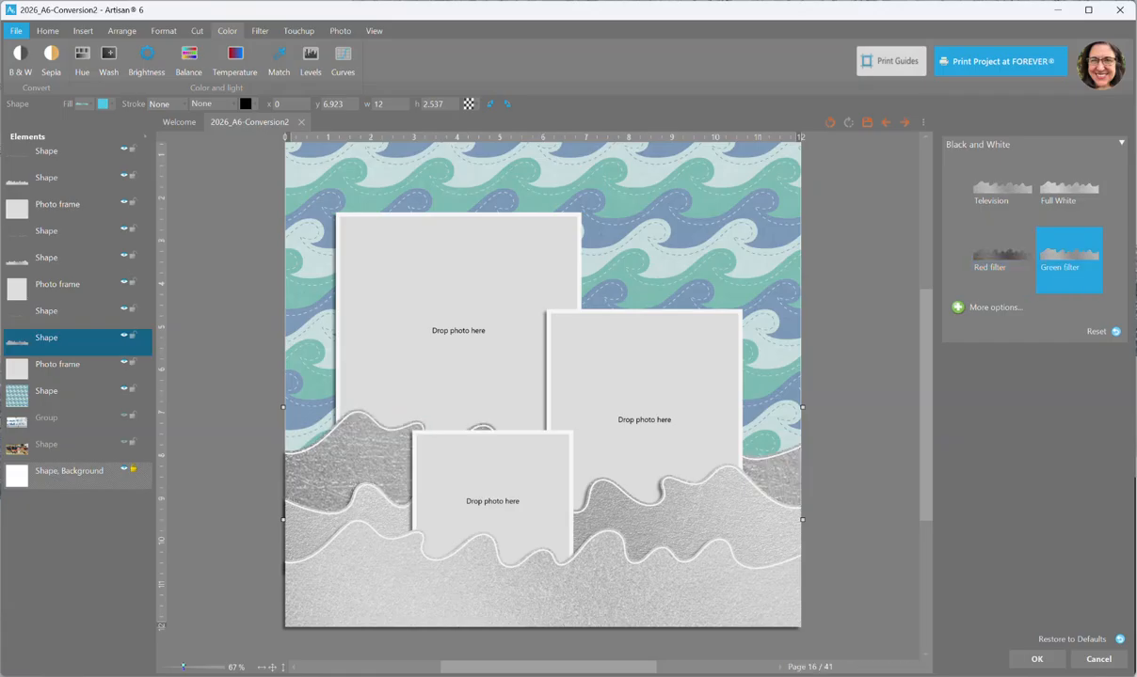
{"action": "left_click", "coordinate": [1036, 660]}
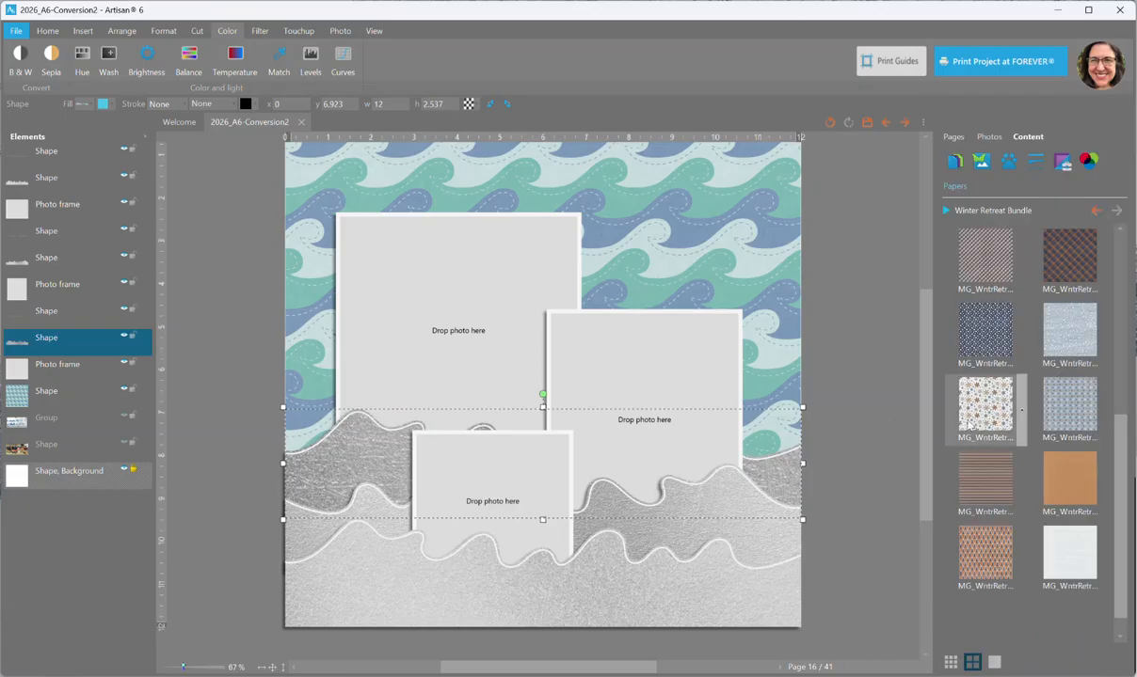
Fill the full-page wave-pattern shape behind the frames with the light blue snow-dot paper from the Winter Retreat Bundle.
{"action": "left_click", "coordinate": [727, 217]}
{"action": "right_click", "coordinate": [1068, 346]}
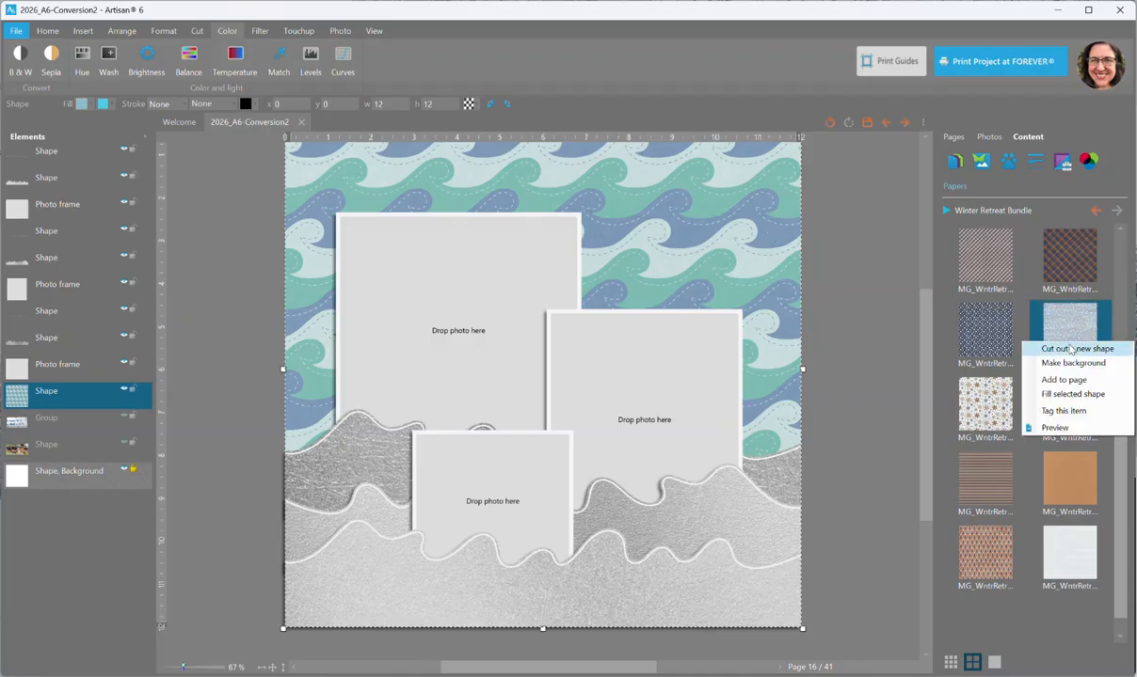
{"action": "left_click", "coordinate": [1071, 394]}
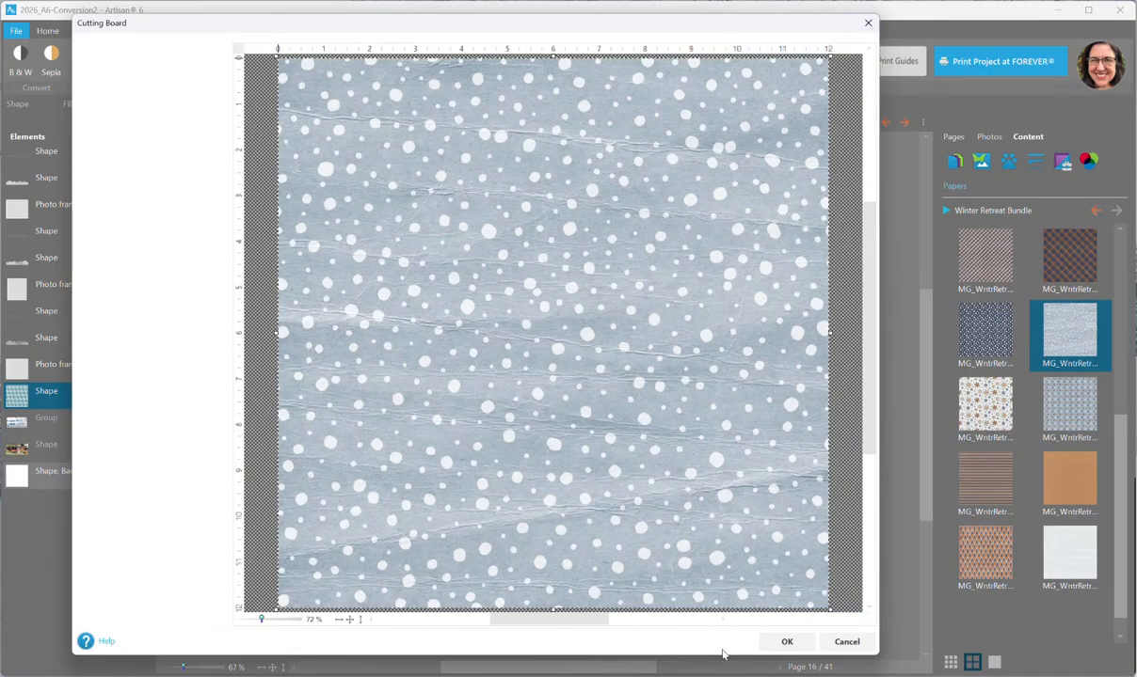
{"action": "left_click", "coordinate": [787, 642]}
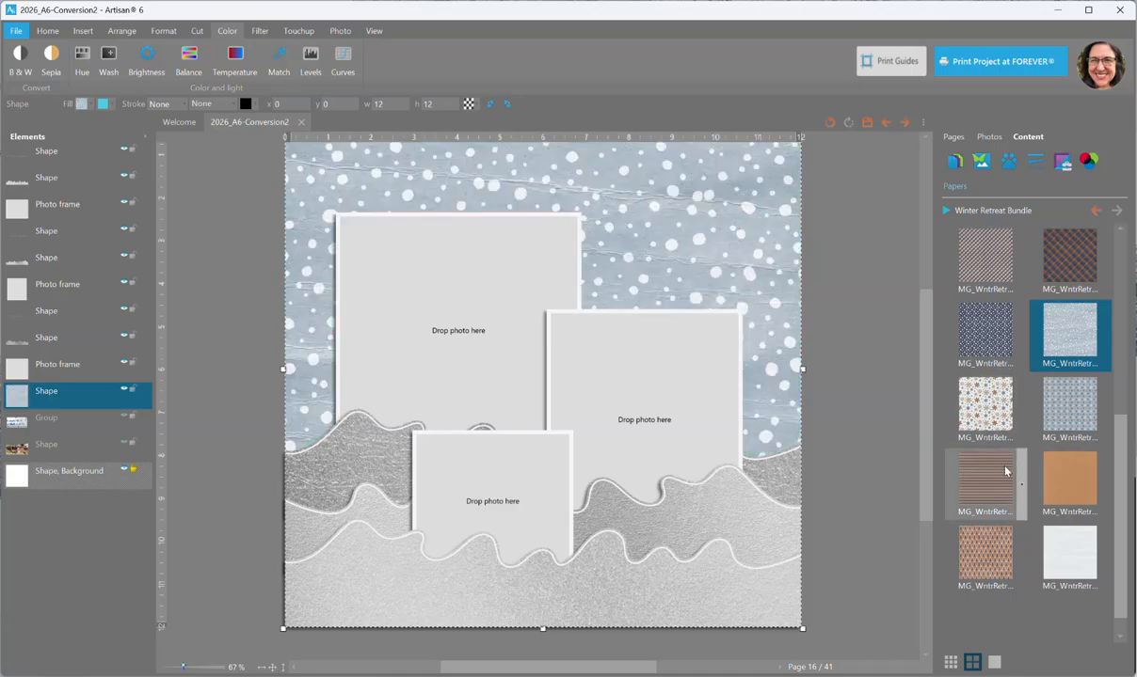
Fill the selected full-page shape behind the frames with the navy snowflake-and-dot paper from the Winter Retreat Bundle.
{"action": "right_click", "coordinate": [1003, 339]}
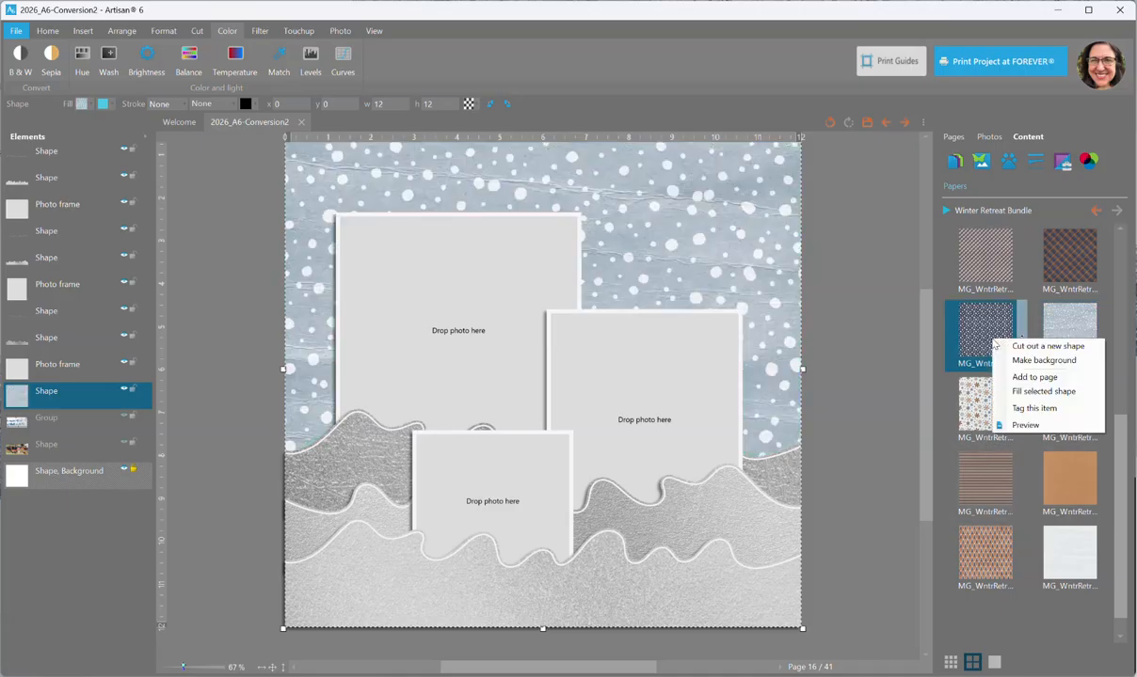
{"action": "left_click", "coordinate": [1008, 392]}
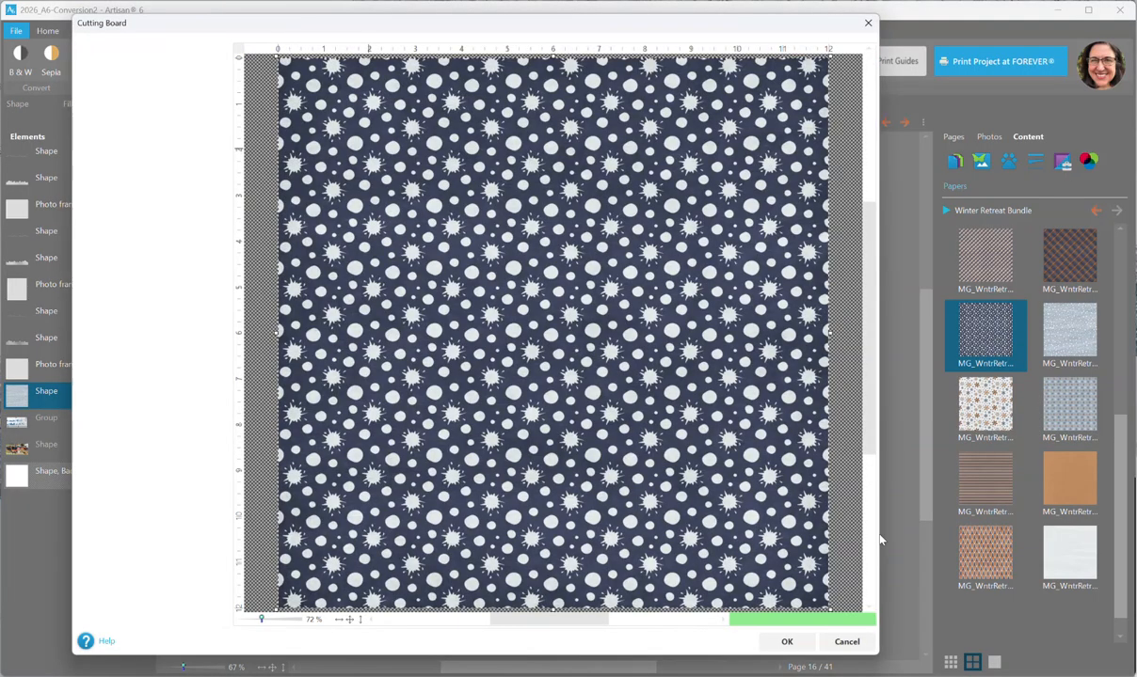
{"action": "left_click", "coordinate": [786, 641]}
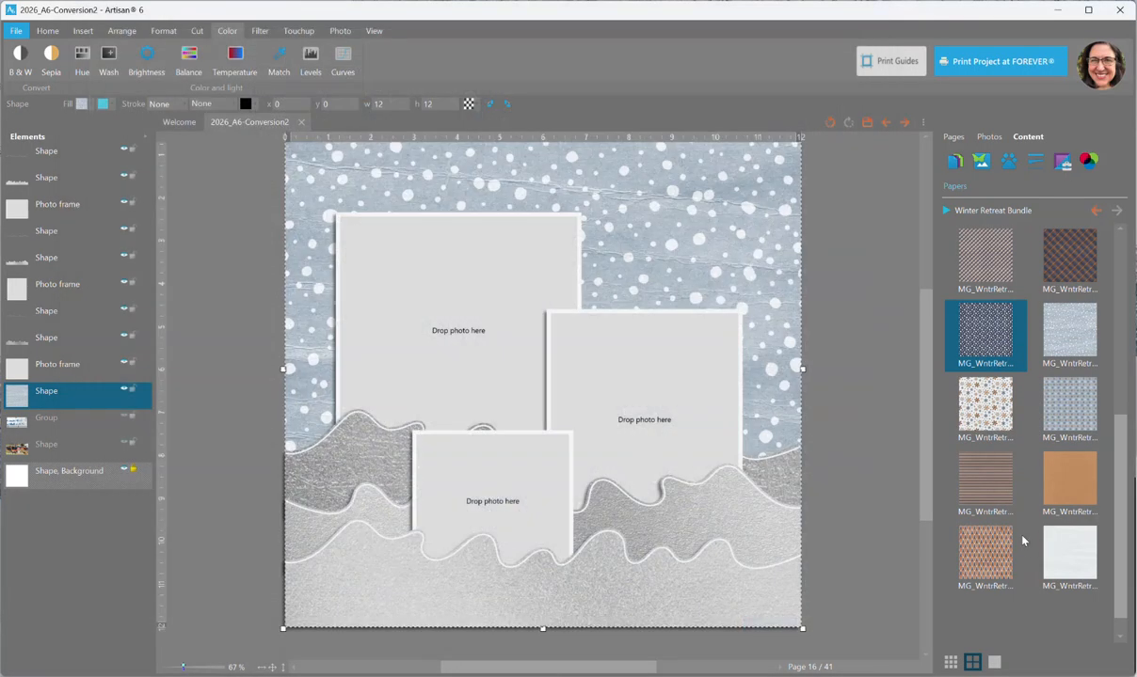
{"action": "scroll", "coordinate": [1023, 540], "scroll_direction": "up", "scroll_amount": 1}
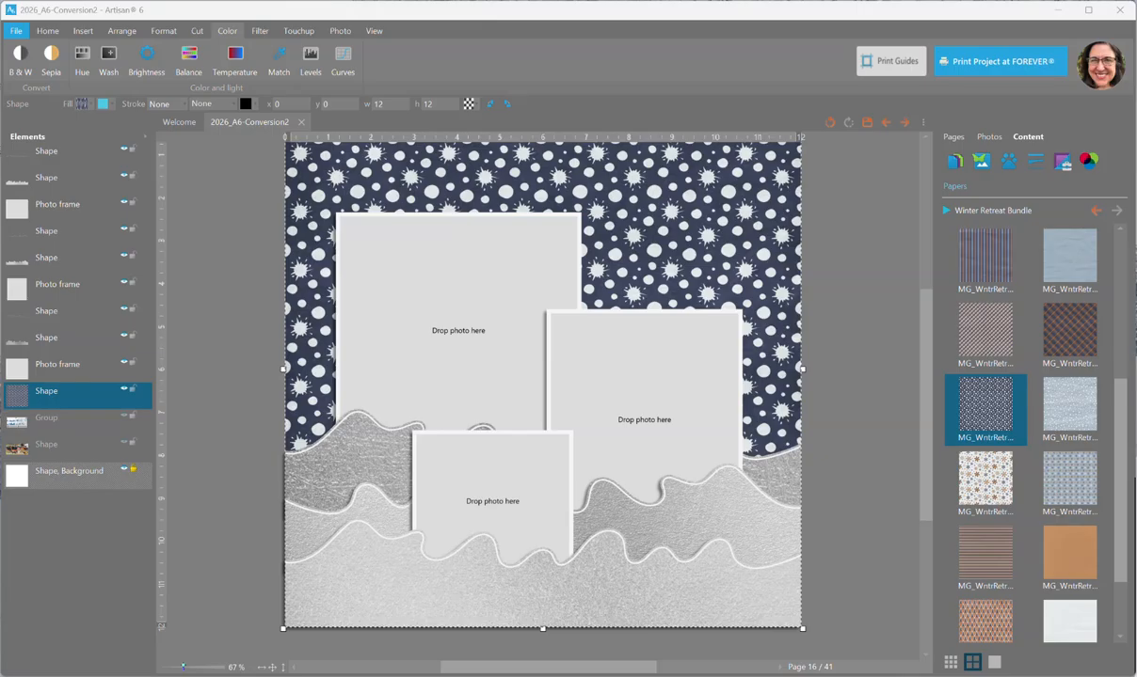
Place a snowy deer photo in the largest frame, then enlarge and reposition it so the deer shows above the wave.
{"action": "left_click_drag", "start_coordinate": [811, 200], "coordinate": [455, 311]}
{"action": "left_click", "coordinate": [429, 326]}
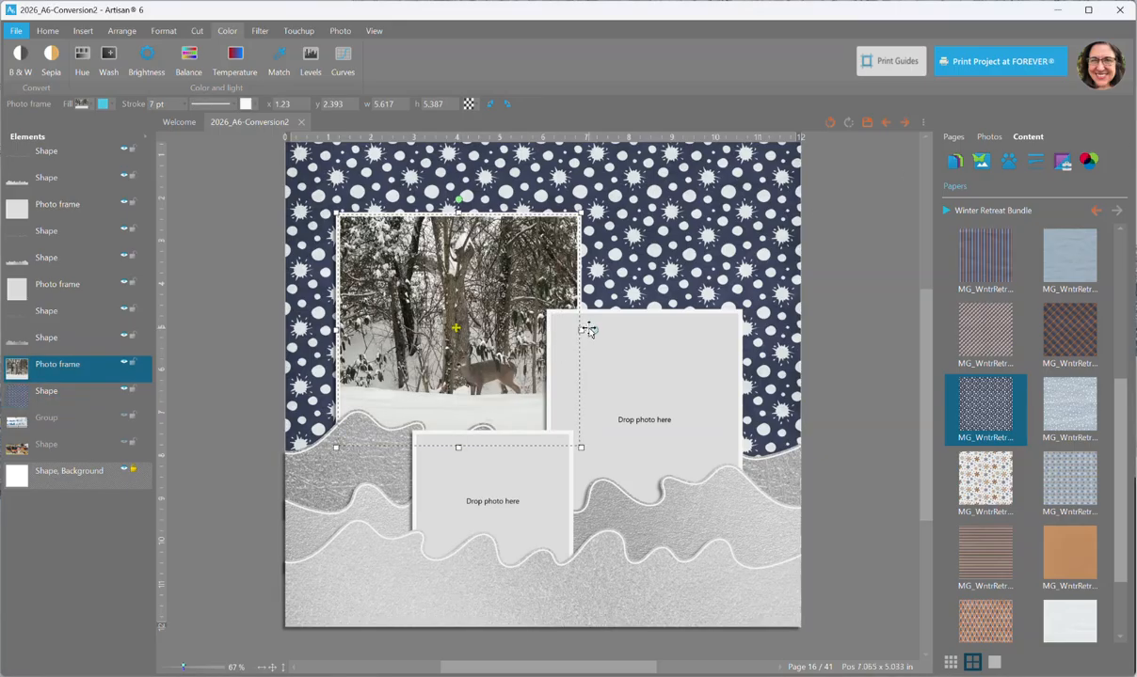
{"action": "left_click_drag", "start_coordinate": [591, 331], "coordinate": [590, 317]}
{"action": "left_click_drag", "start_coordinate": [455, 328], "coordinate": [419, 292]}
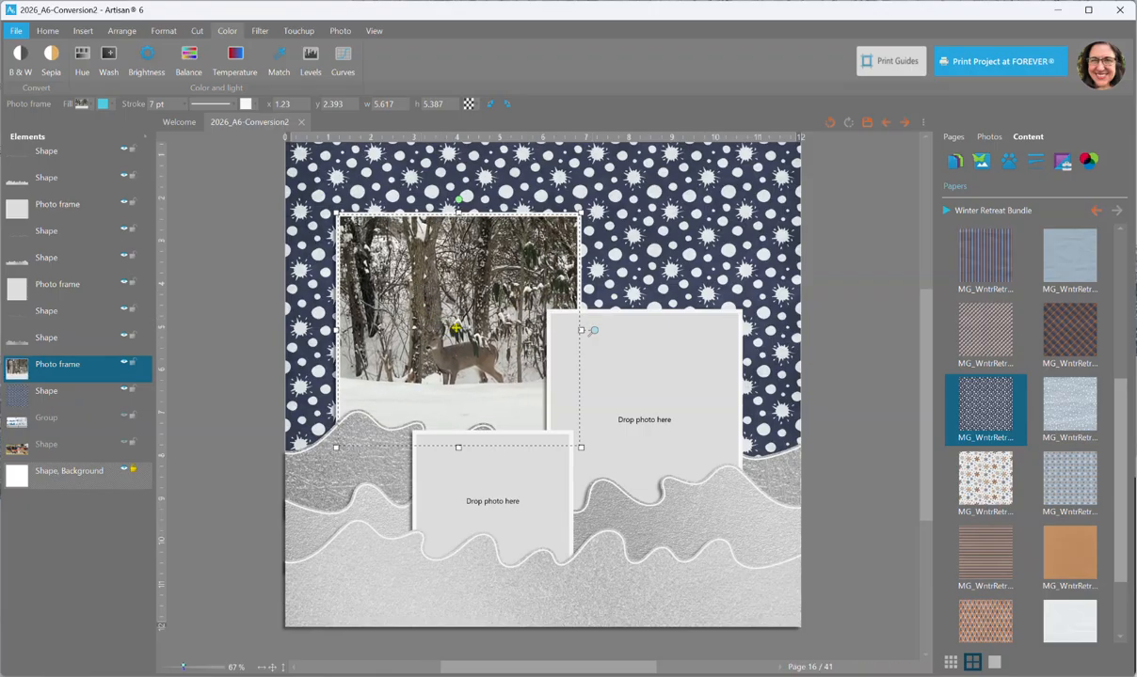
Place another snowy deer photo in the medium frame, then enlarge it and shift it so the deer clears the wave.
{"action": "left_click_drag", "start_coordinate": [717, 292], "coordinate": [661, 377]}
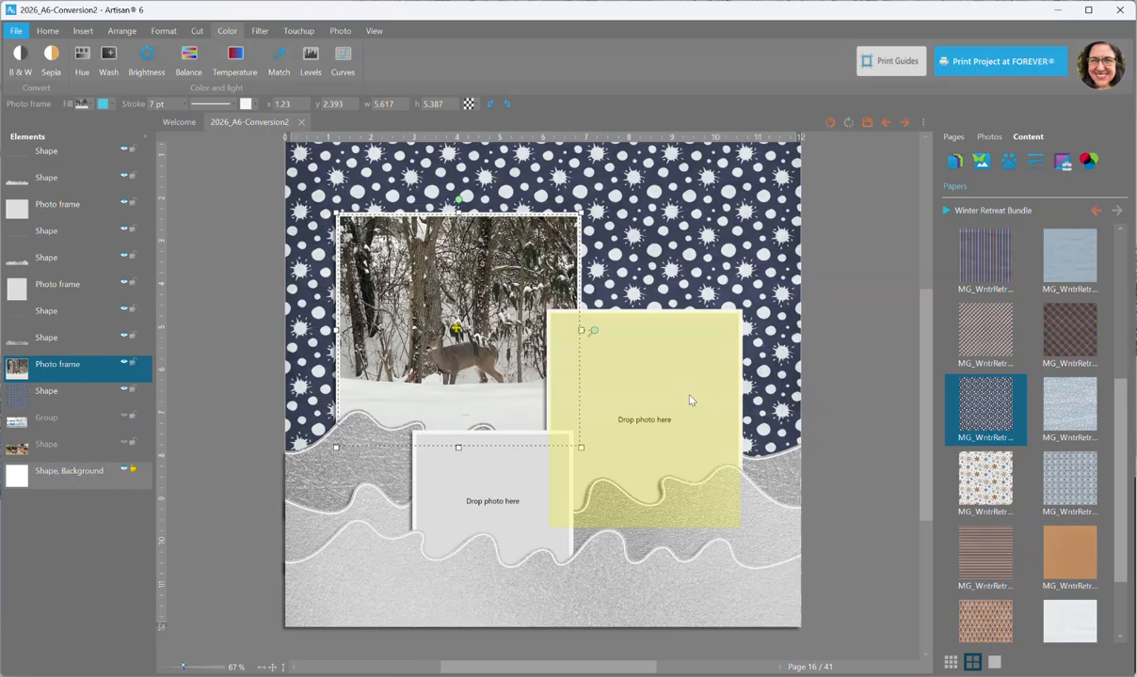
{"action": "left_click_drag", "start_coordinate": [696, 465], "coordinate": [662, 439]}
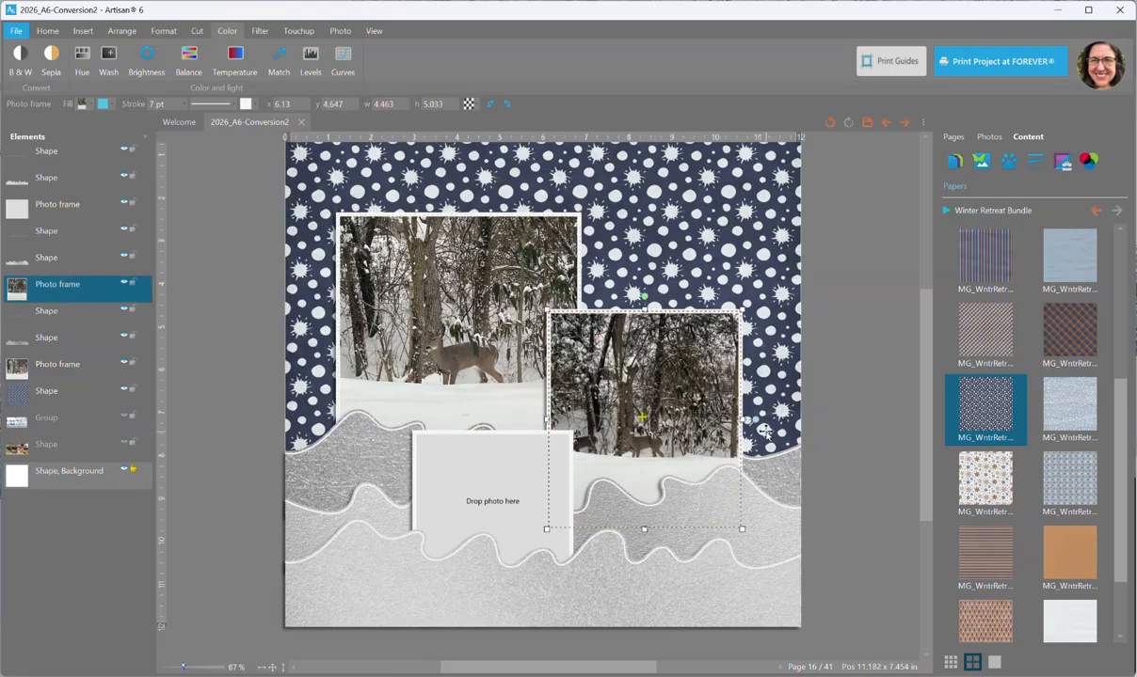
{"action": "left_click_drag", "start_coordinate": [755, 421], "coordinate": [795, 420]}
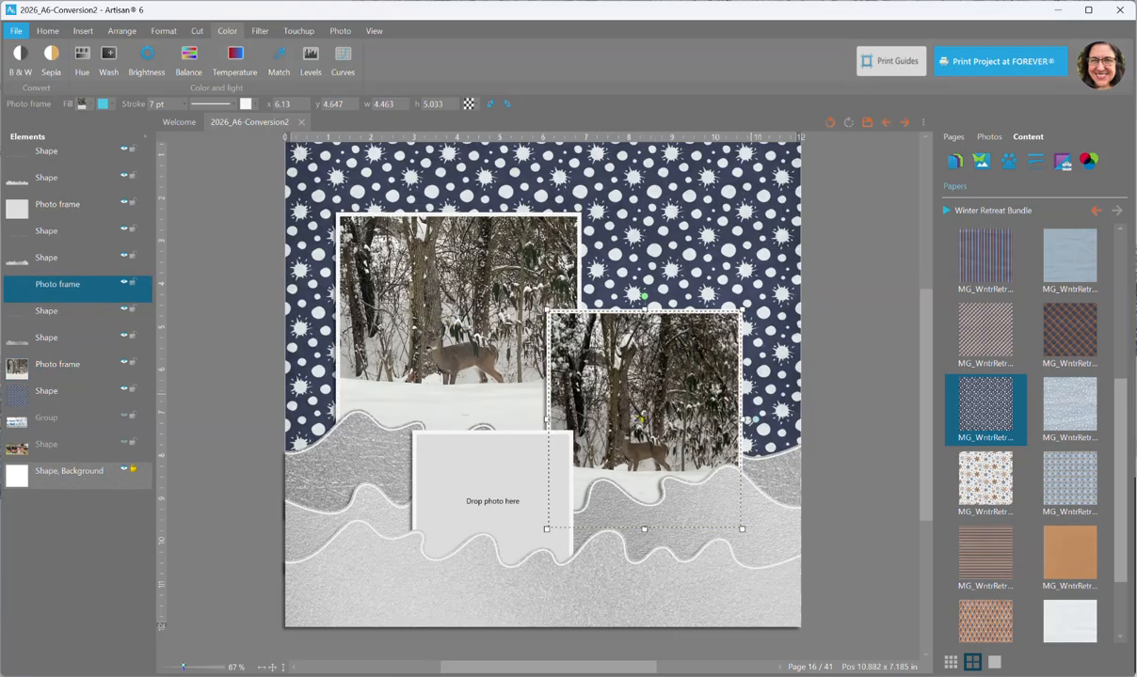
{"action": "left_click_drag", "start_coordinate": [644, 417], "coordinate": [647, 379]}
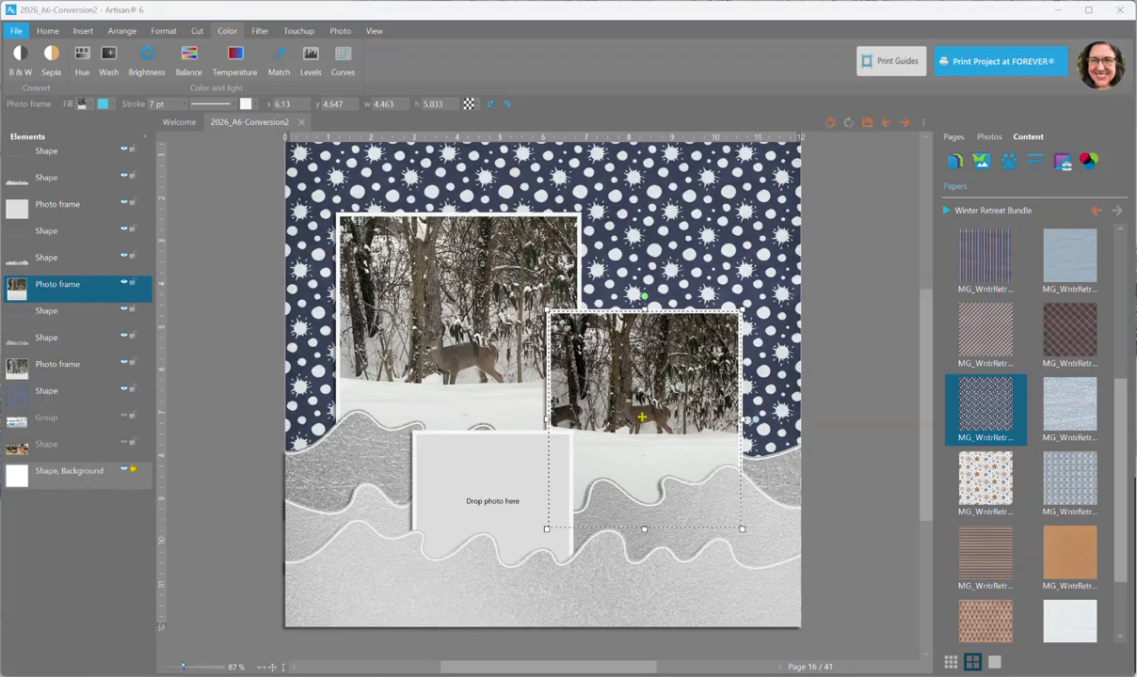
Place a third snowy deer photo in the smallest frame, then scale and reposition it within the frame.
{"action": "left_click_drag", "start_coordinate": [520, 398], "coordinate": [432, 472]}
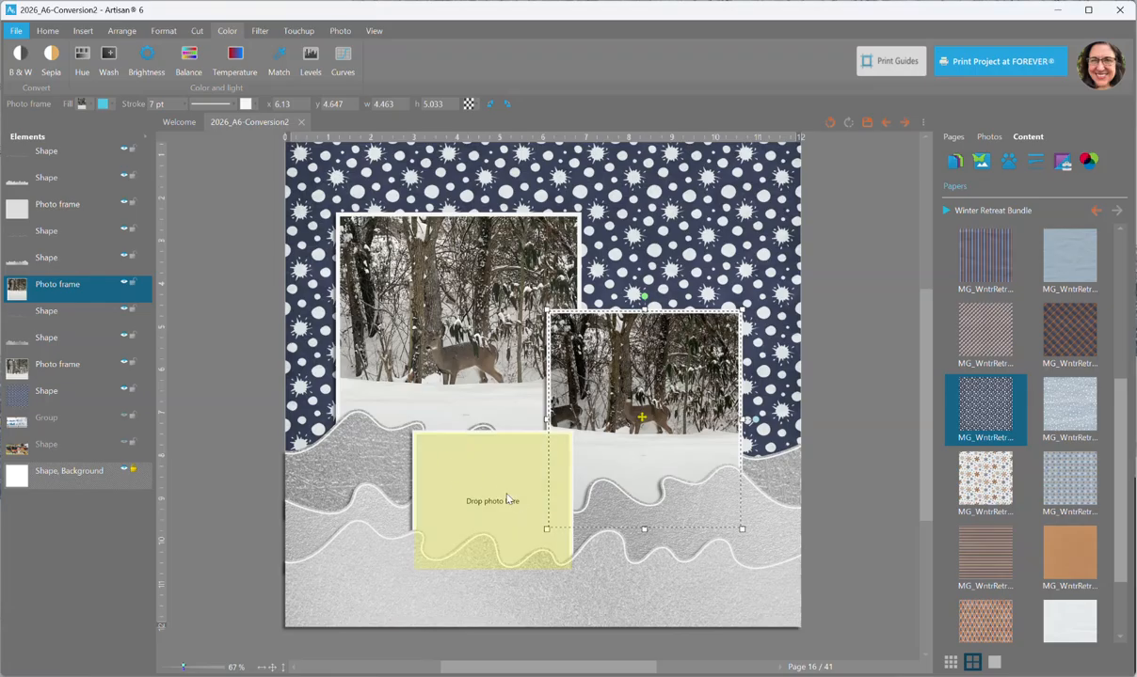
{"action": "left_click_drag", "start_coordinate": [505, 500], "coordinate": [505, 500]}
{"action": "left_click", "coordinate": [476, 450]}
{"action": "left_click_drag", "start_coordinate": [585, 494], "coordinate": [584, 464]}
{"action": "left_click_drag", "start_coordinate": [489, 500], "coordinate": [508, 479]}
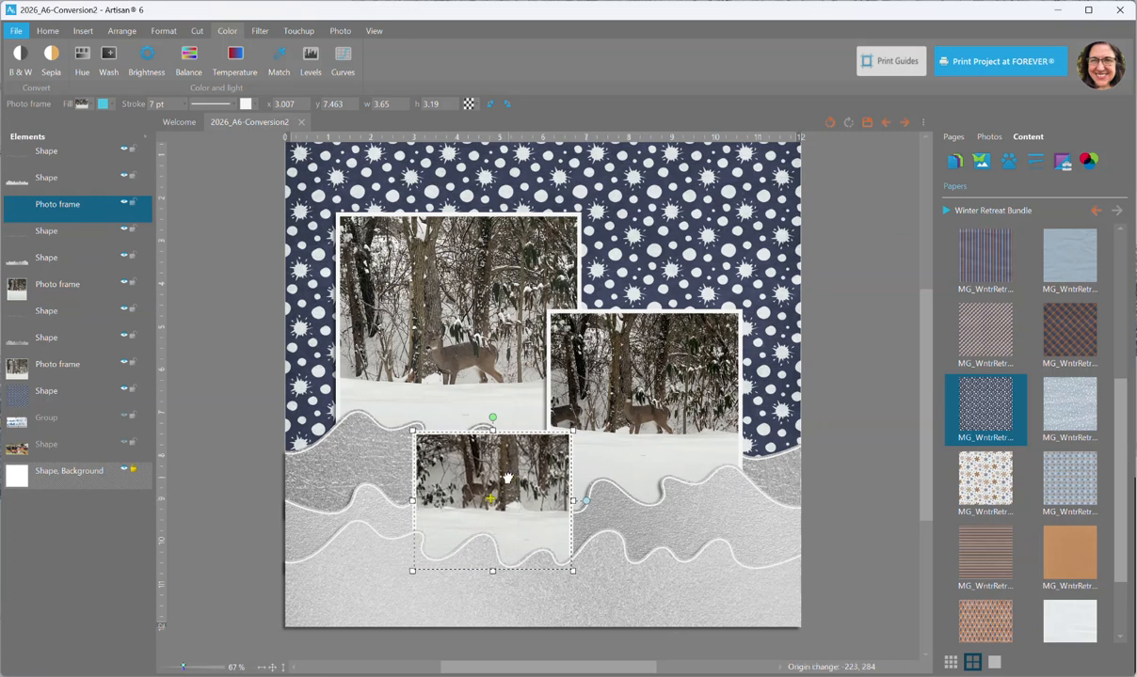
Add the Winter Retreat deer embellishment beside the medium photo and layer it behind the front wave at about x 9.69, y 6.17.
{"action": "left_click", "coordinate": [981, 161]}
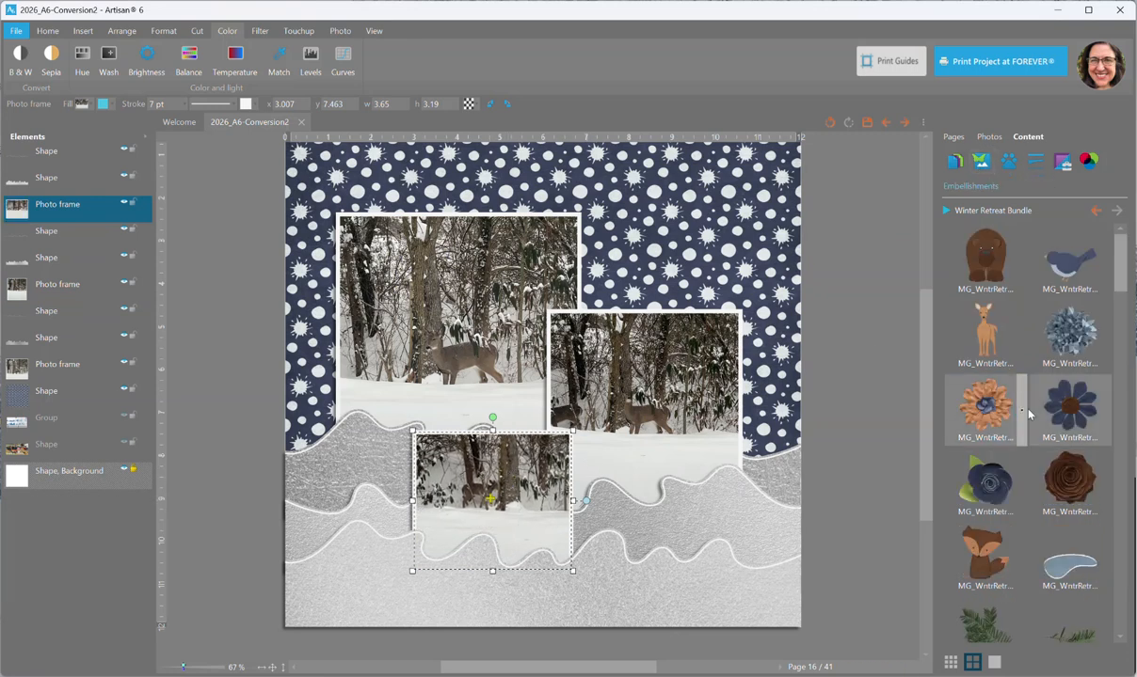
{"action": "right_click", "coordinate": [934, 317]}
{"action": "left_click", "coordinate": [947, 324]}
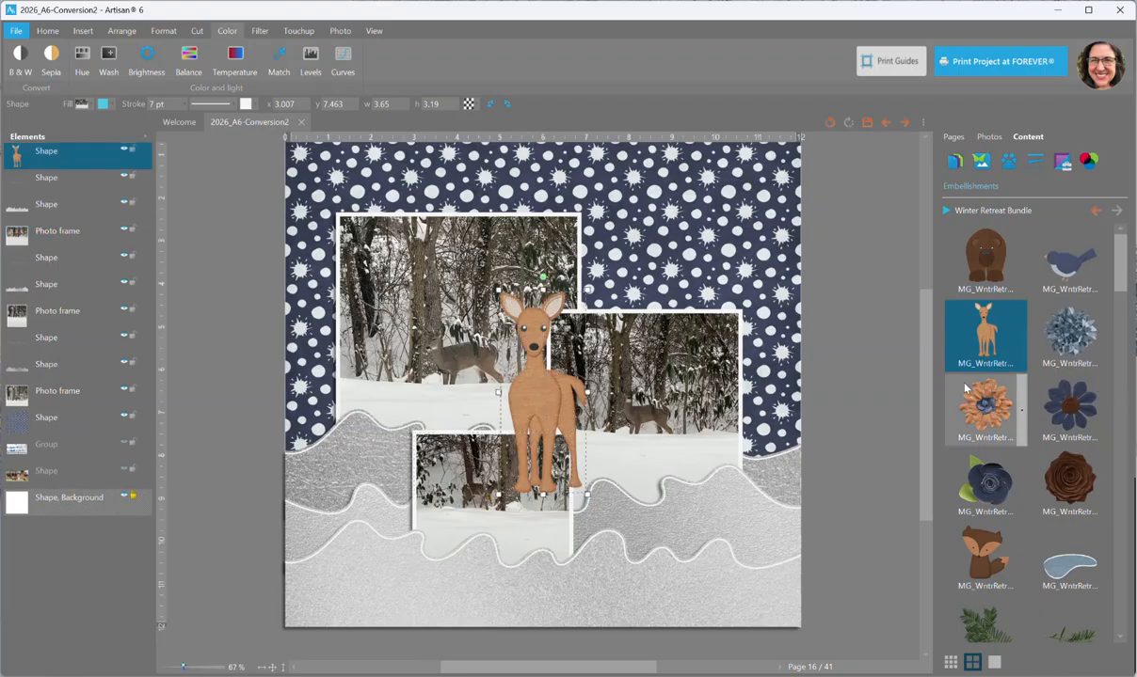
{"action": "left_click_drag", "start_coordinate": [543, 404], "coordinate": [743, 472]}
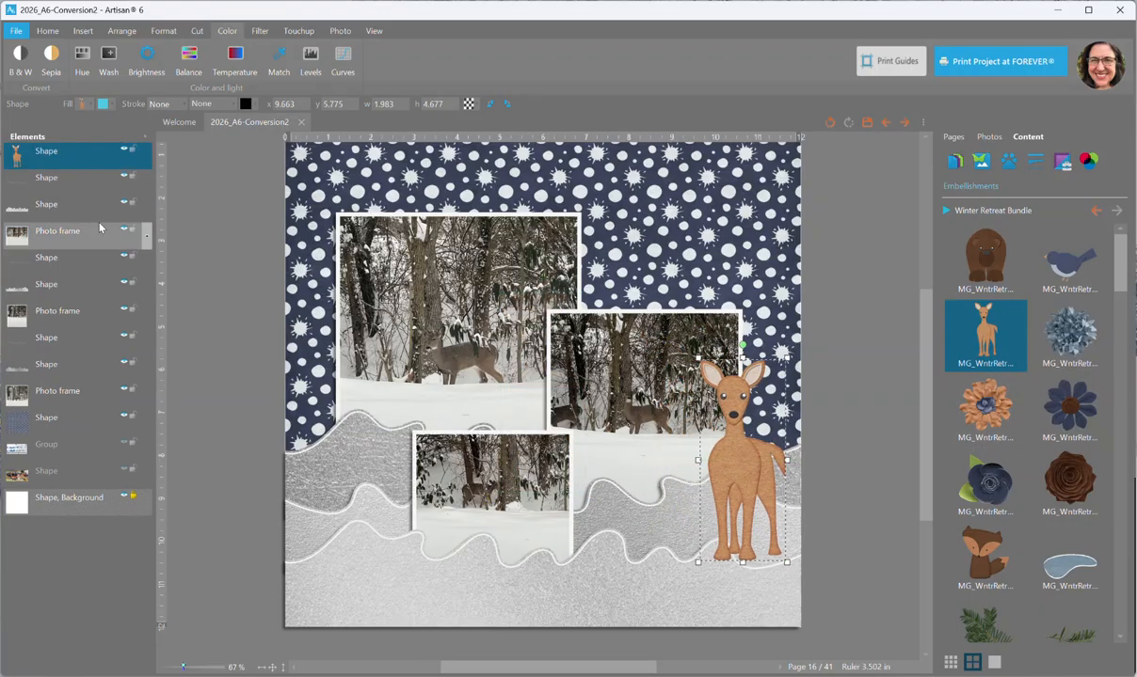
{"action": "left_click_drag", "start_coordinate": [76, 152], "coordinate": [83, 230]}
{"action": "left_click_drag", "start_coordinate": [754, 473], "coordinate": [756, 490]}
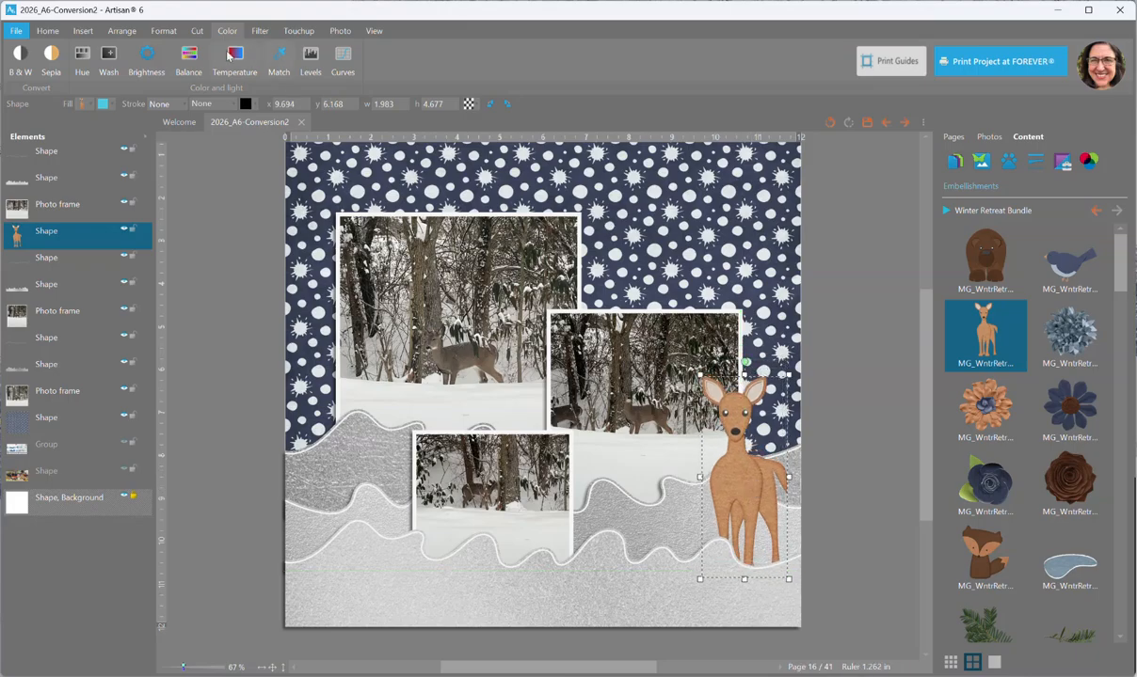
Apply a custom shadow to the deer with depth 20, softness 20, expansion 0, density 50 and direction 135°.
{"action": "left_click", "coordinate": [165, 31]}
{"action": "left_click", "coordinate": [484, 58]}
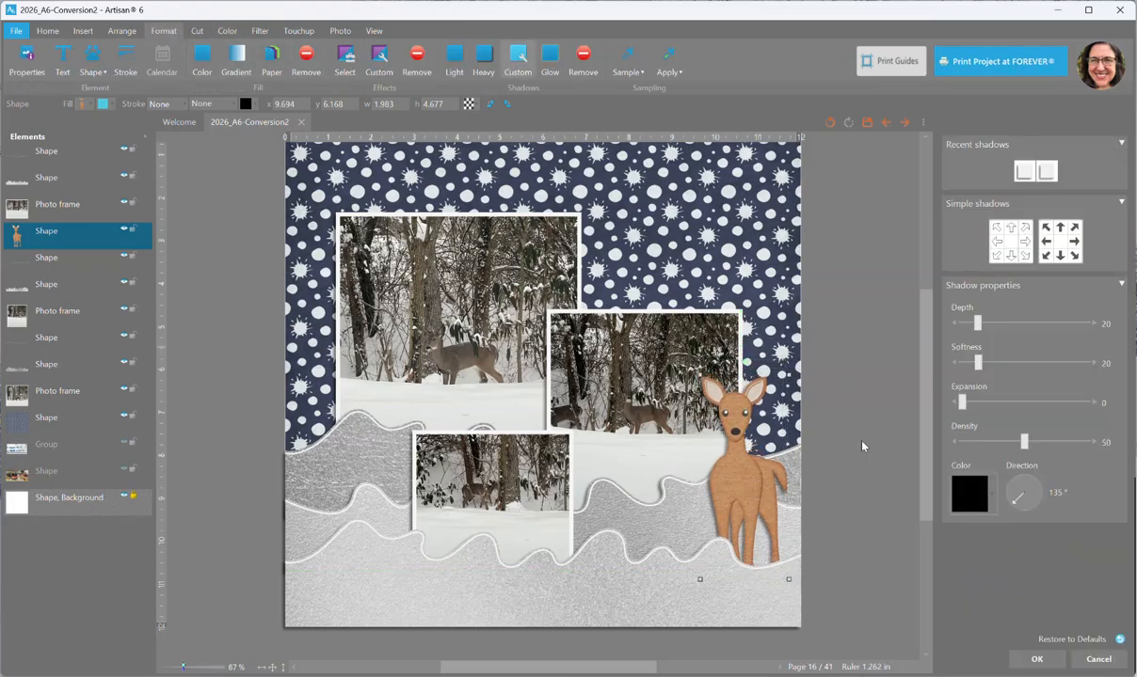
{"action": "left_click", "coordinate": [1037, 660]}
Add the Winter Retreat white bunny embellishment, tilt it slightly and position it over the smallest photo's outer edge.
{"action": "scroll", "coordinate": [1040, 489], "scroll_direction": "down", "scroll_amount": 4}
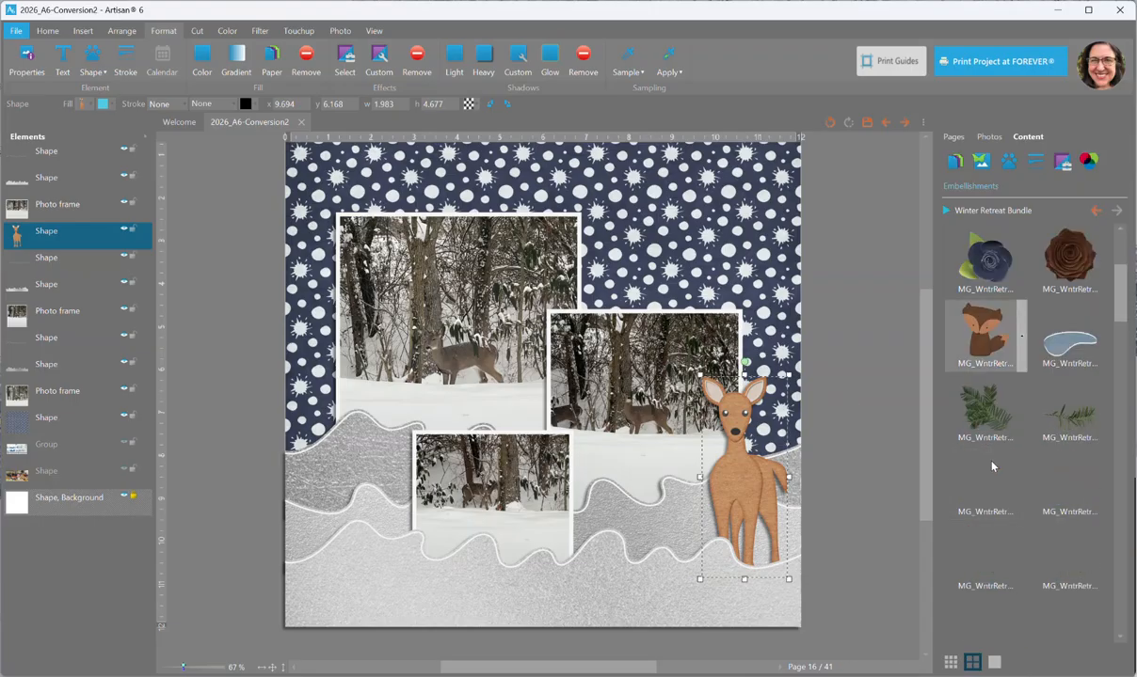
{"action": "scroll", "coordinate": [1040, 499], "scroll_direction": "down", "scroll_amount": 3}
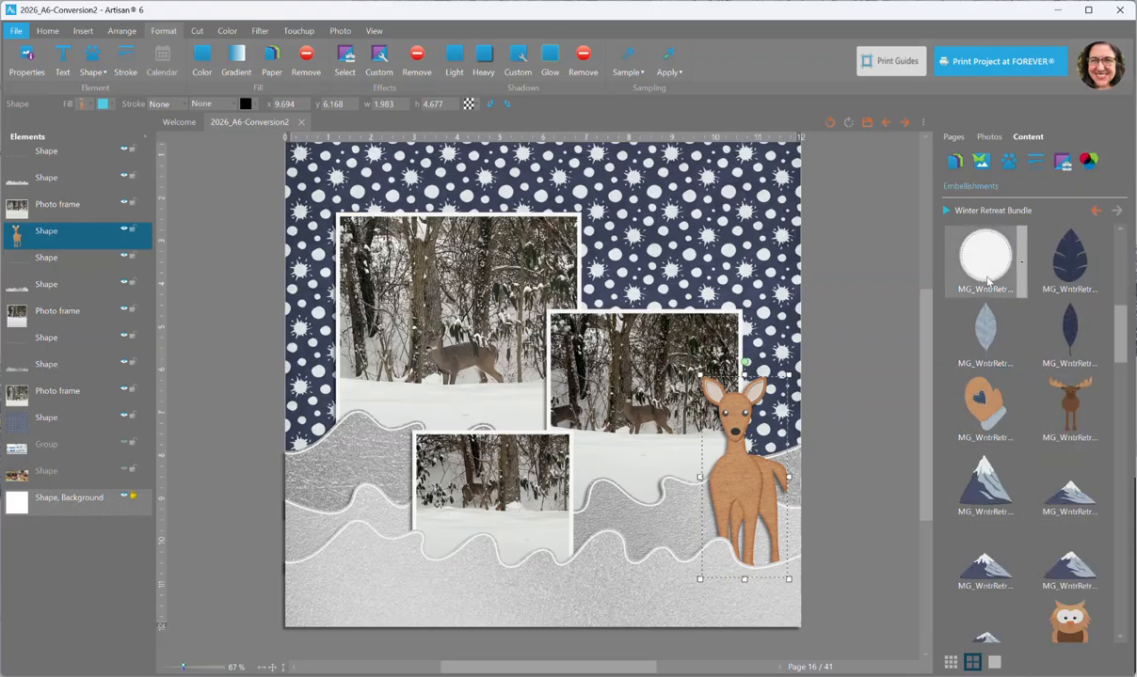
{"action": "scroll", "coordinate": [1040, 470], "scroll_direction": "down", "scroll_amount": 2}
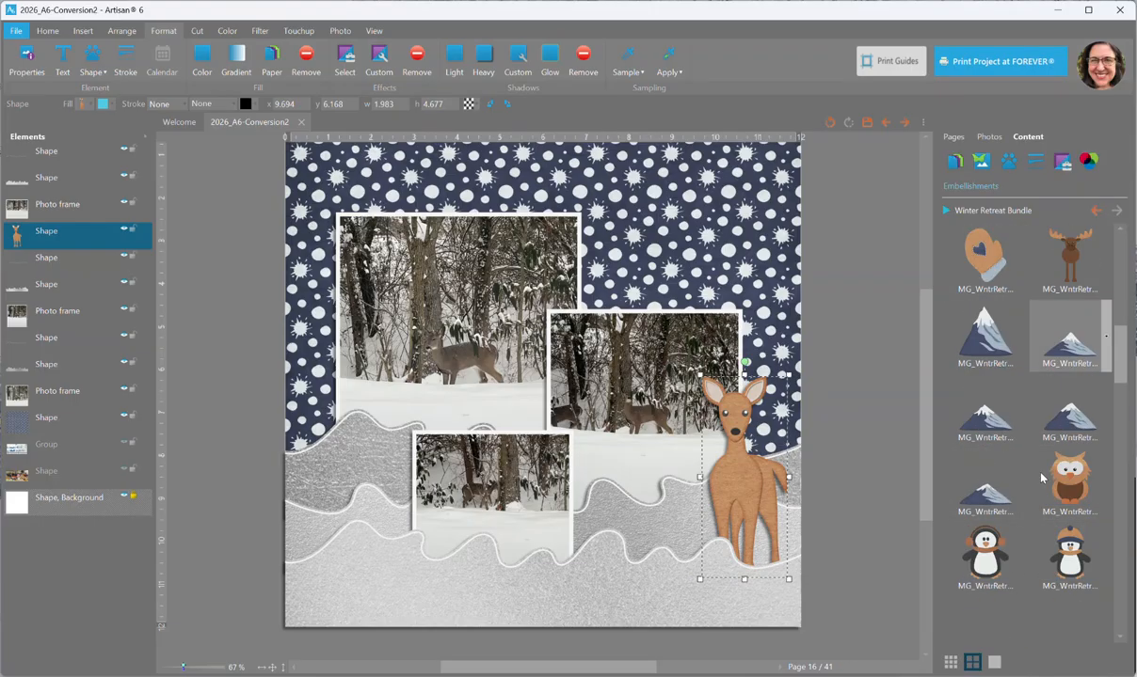
{"action": "scroll", "coordinate": [1040, 470], "scroll_direction": "down", "scroll_amount": 5}
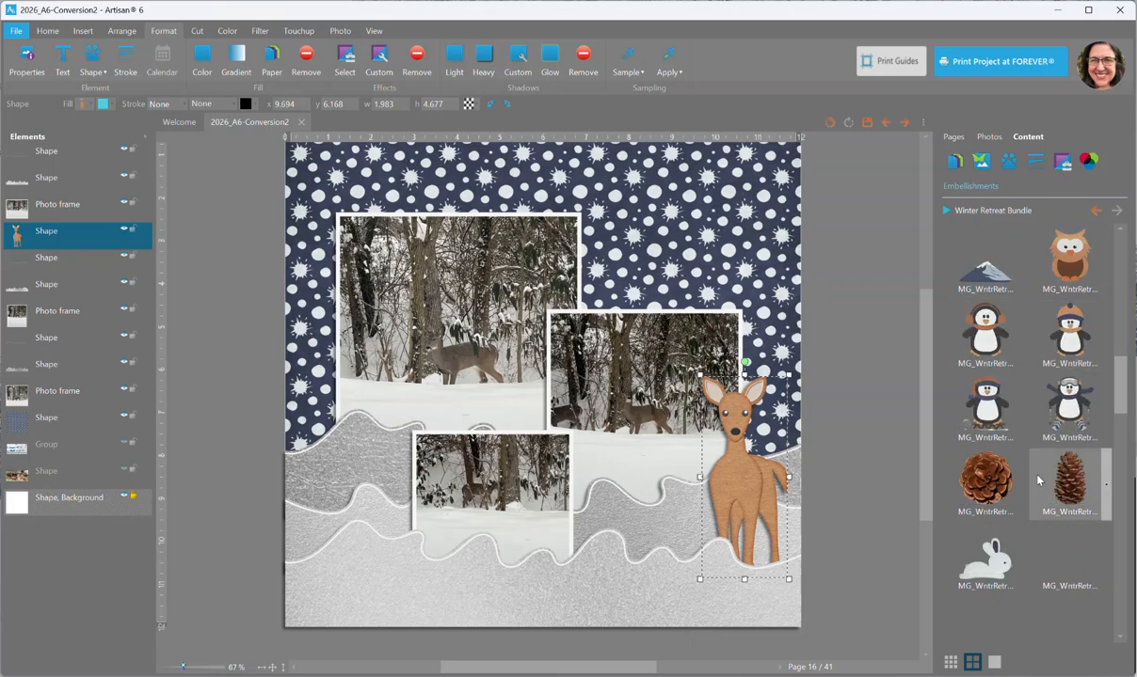
{"action": "scroll", "coordinate": [1035, 474], "scroll_direction": "down", "scroll_amount": 1}
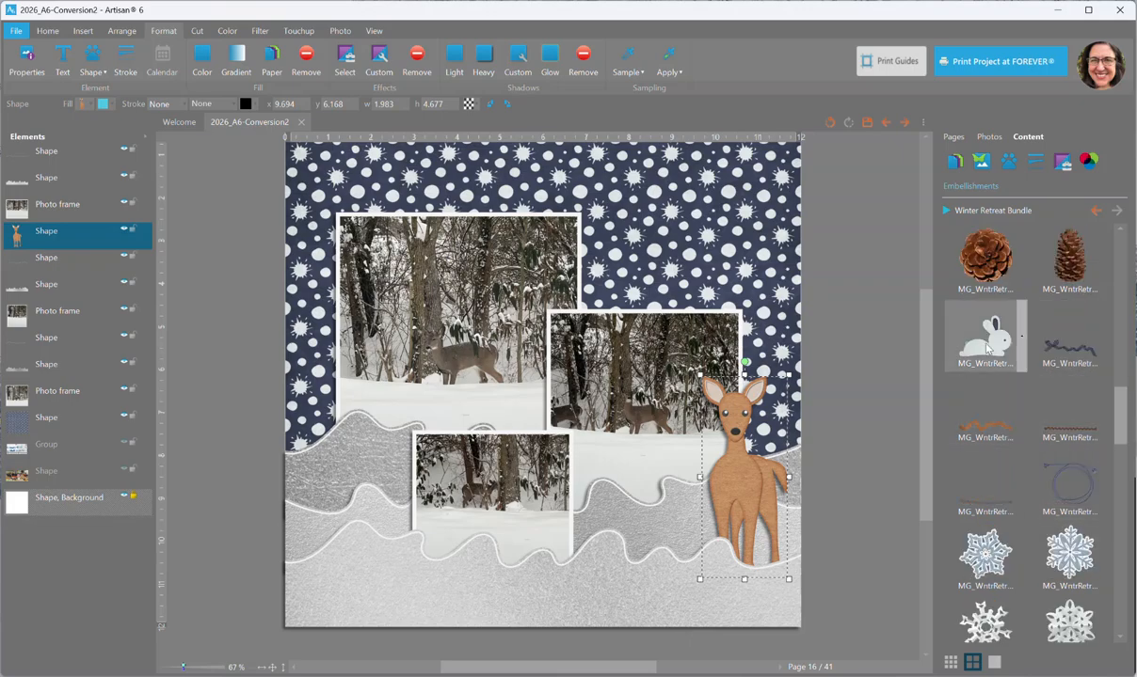
{"action": "right_click", "coordinate": [987, 348]}
{"action": "left_click", "coordinate": [1009, 355]}
{"action": "left_click_drag", "start_coordinate": [571, 407], "coordinate": [413, 523]}
{"action": "left_click_drag", "start_coordinate": [381, 455], "coordinate": [397, 500]}
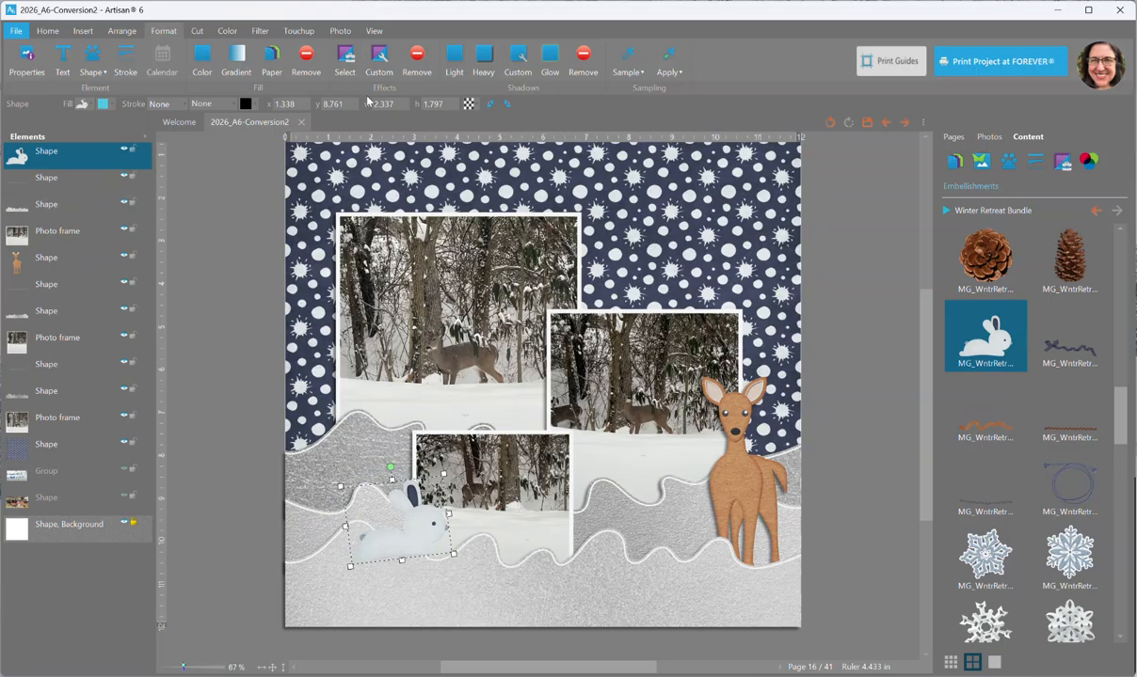
Give the bunny a custom shadow with depth 20, softness 20 and density 50, and tuck it behind the front wave.
{"action": "left_click", "coordinate": [483, 57]}
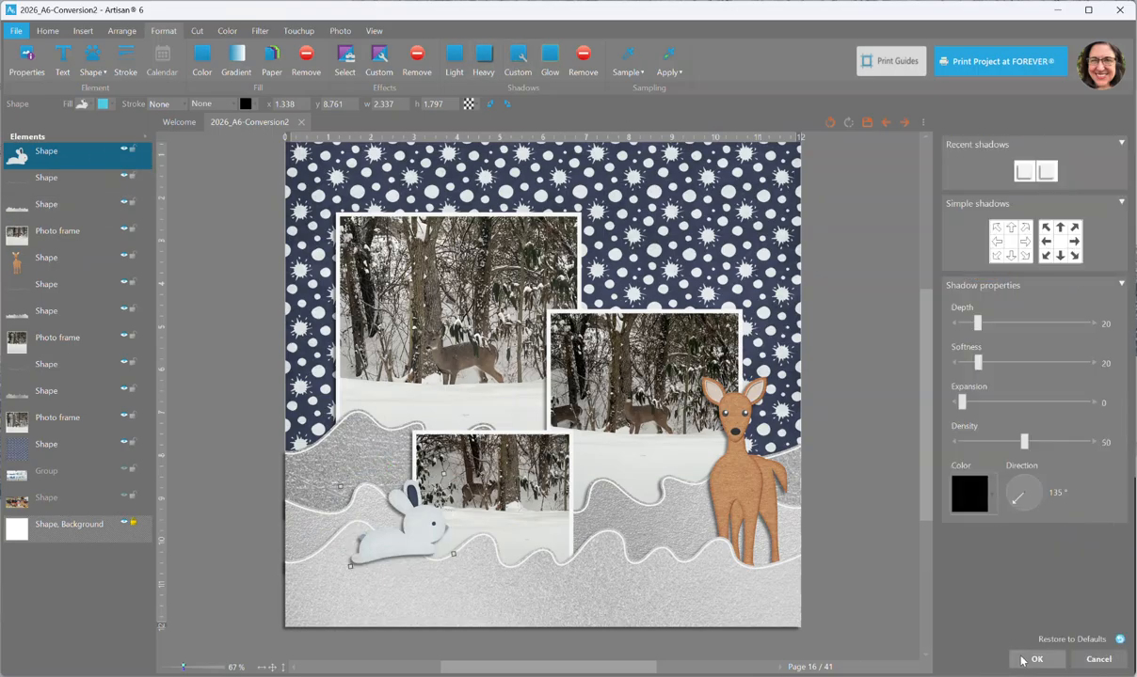
{"action": "left_click", "coordinate": [1035, 660]}
{"action": "left_click_drag", "start_coordinate": [56, 152], "coordinate": [80, 204]}
{"action": "mouse_move", "coordinate": [413, 511]}
{"action": "left_mouse_down"}
{"action": "mouse_move", "coordinate": [400, 519]}
{"action": "mouse_move", "coordinate": [387, 503]}
{"action": "mouse_move", "coordinate": [377, 430]}
{"action": "mouse_move", "coordinate": [414, 512]}
{"action": "left_mouse_up"}
Convert the bunny to black and white with the Full White option.
{"action": "left_click", "coordinate": [226, 30]}
{"action": "left_click", "coordinate": [20, 58]}
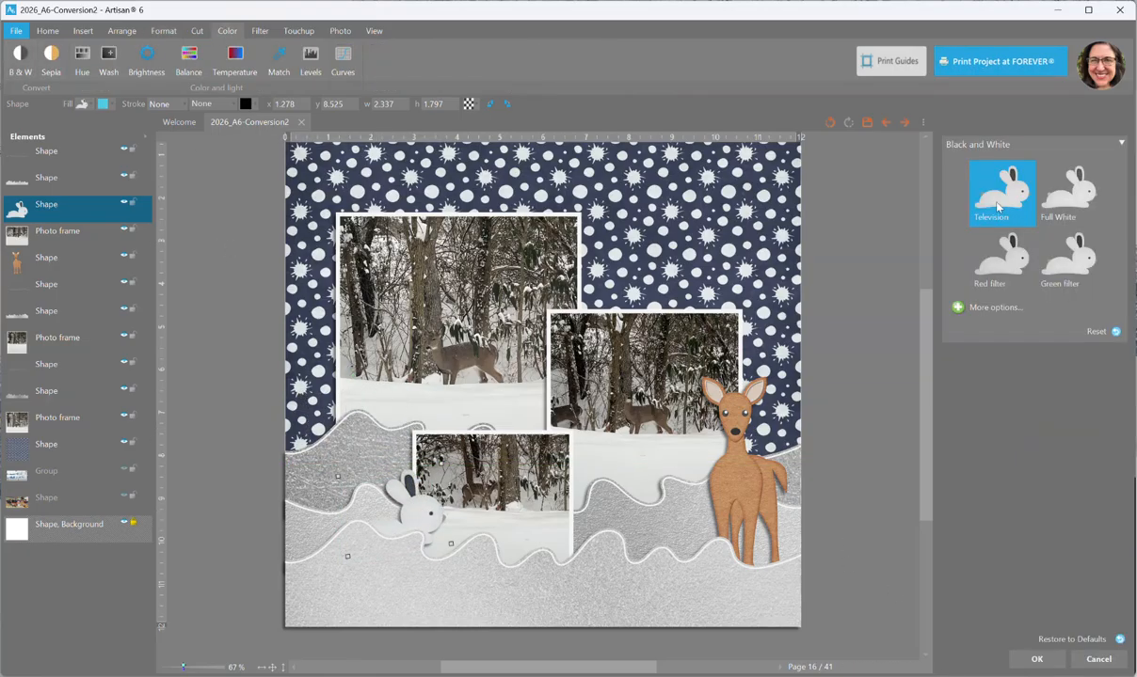
{"action": "left_click", "coordinate": [1069, 196]}
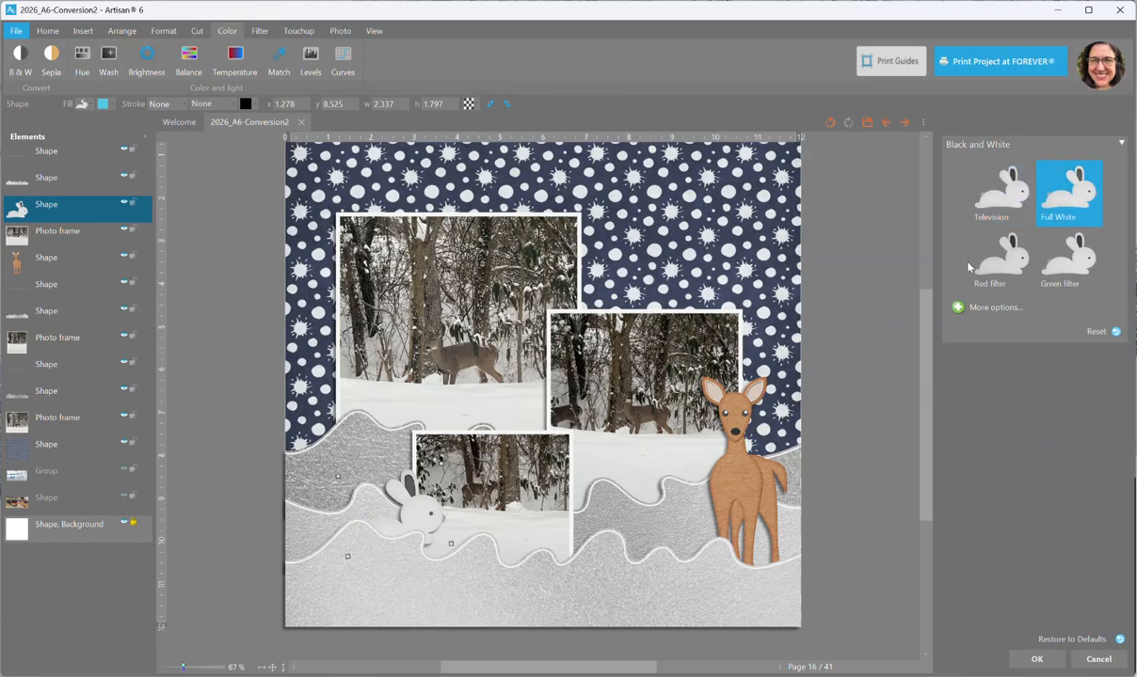
{"action": "left_click", "coordinate": [1036, 659]}
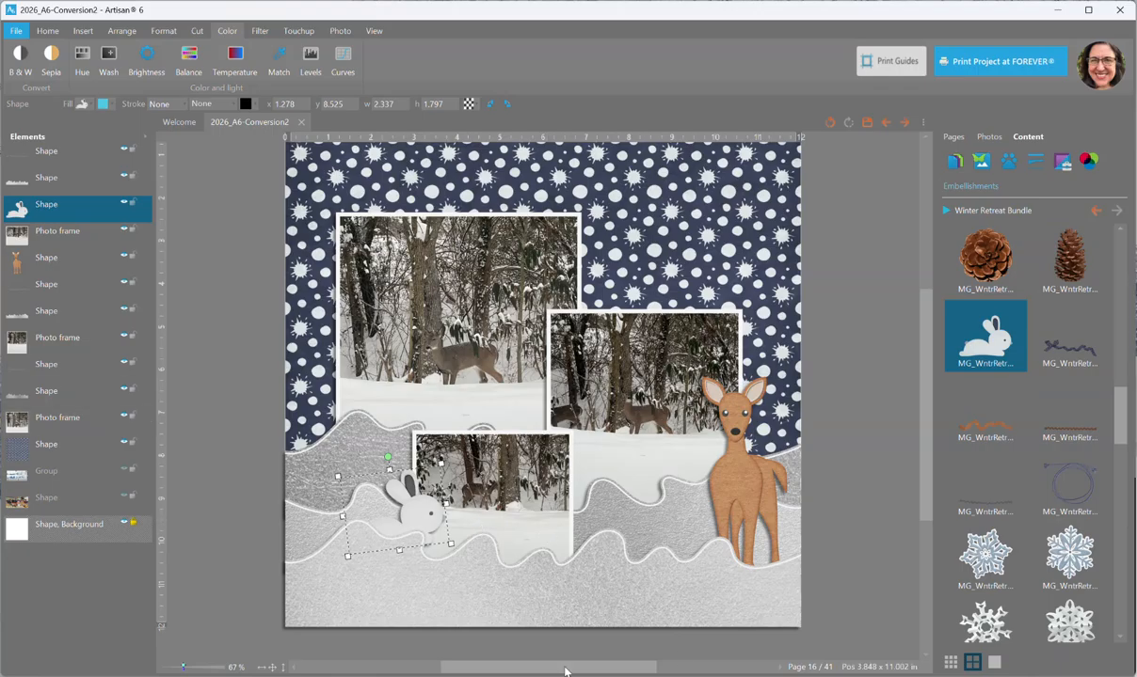
Browse the remaining Winter Retreat embellishments through to the snow pieces and view the whole page.
{"action": "scroll", "coordinate": [1035, 513], "scroll_direction": "down", "scroll_amount": 5}
{"action": "scroll", "coordinate": [1033, 513], "scroll_direction": "down", "scroll_amount": 6}
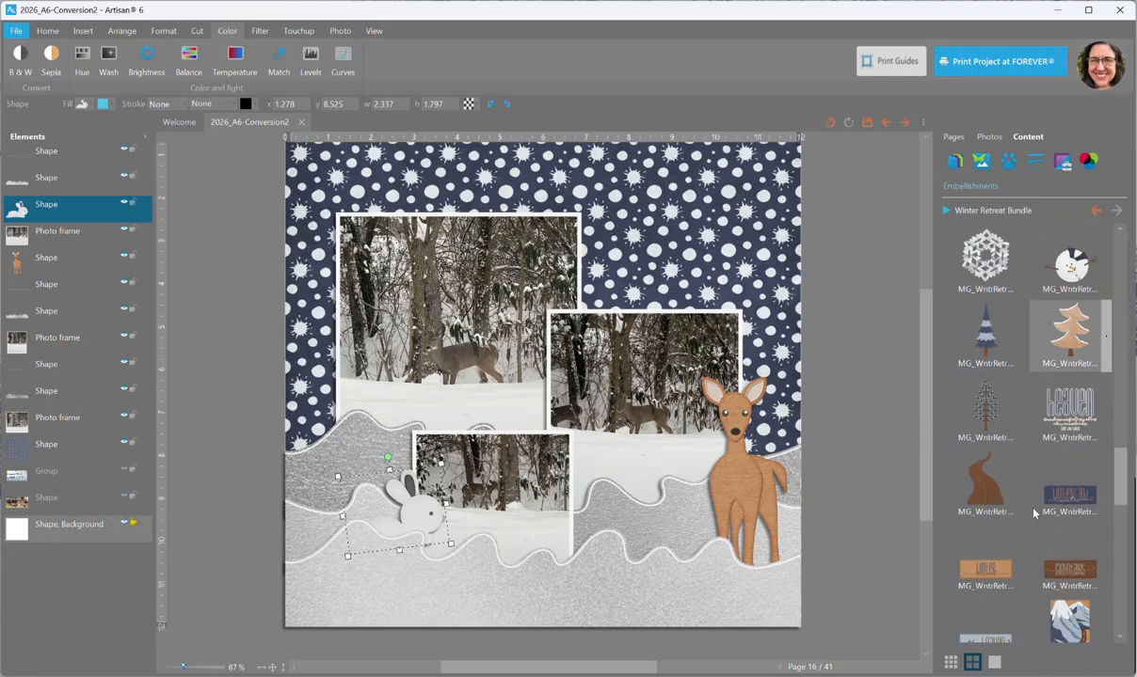
{"action": "scroll", "coordinate": [1033, 513], "scroll_direction": "down", "scroll_amount": 3}
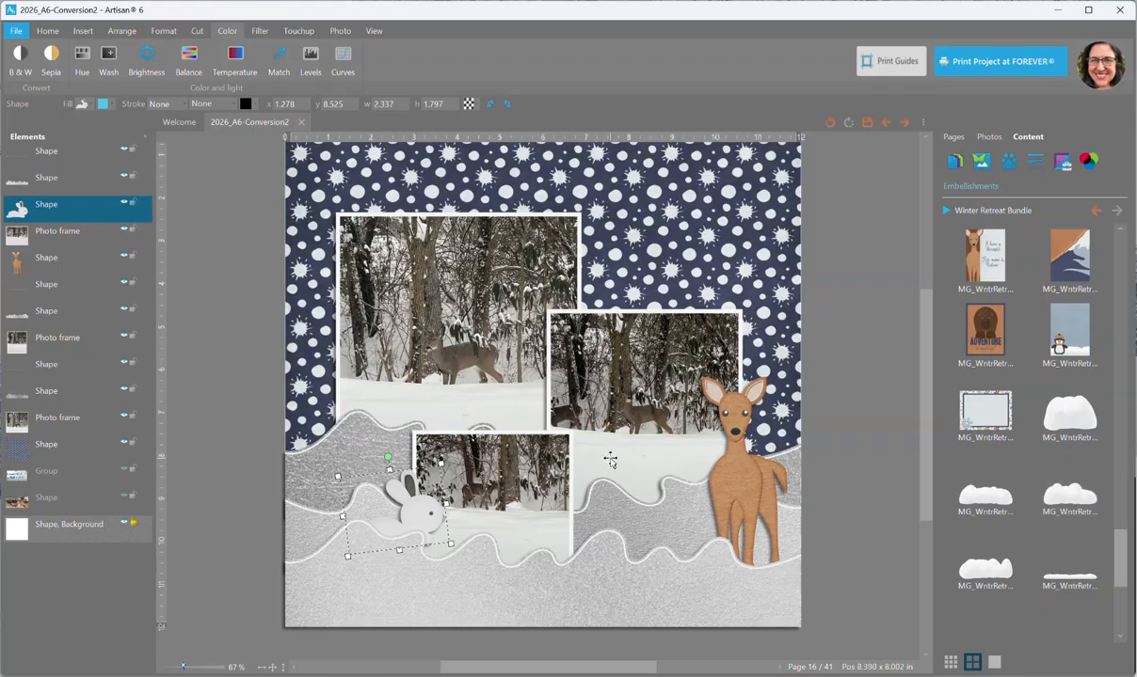
{"action": "scroll", "coordinate": [1066, 583], "scroll_direction": "down", "scroll_amount": 2}
{"action": "scroll", "coordinate": [1066, 583], "scroll_direction": "down", "scroll_amount": 2}
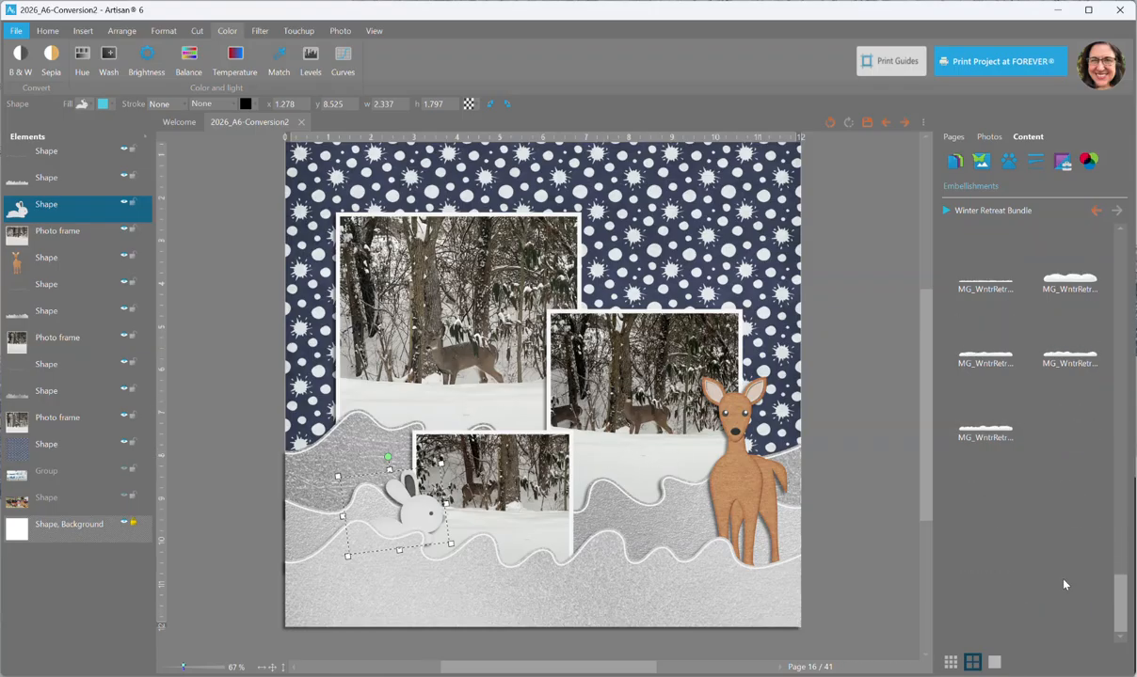
{"action": "scroll", "coordinate": [574, 313], "scroll_direction": "down", "scroll_amount": 3}
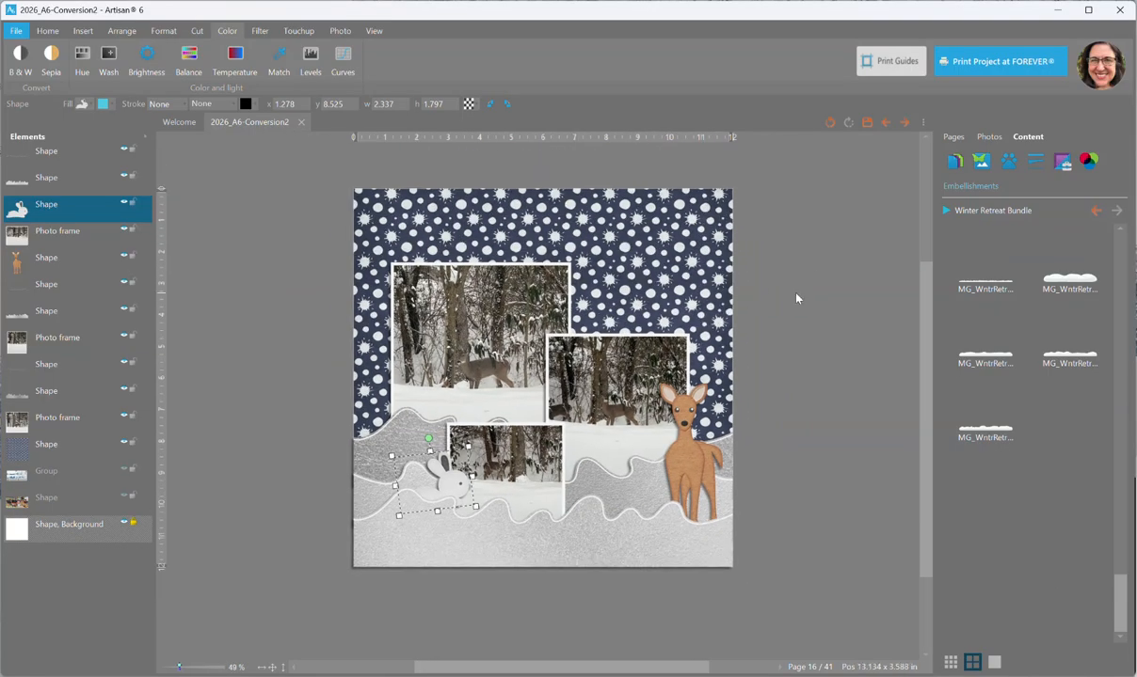
Switch the content library to the recent Everyday Enhanced Big Wave EZ Pages search and show its items as large thumbnails.
{"action": "left_click", "coordinate": [945, 210]}
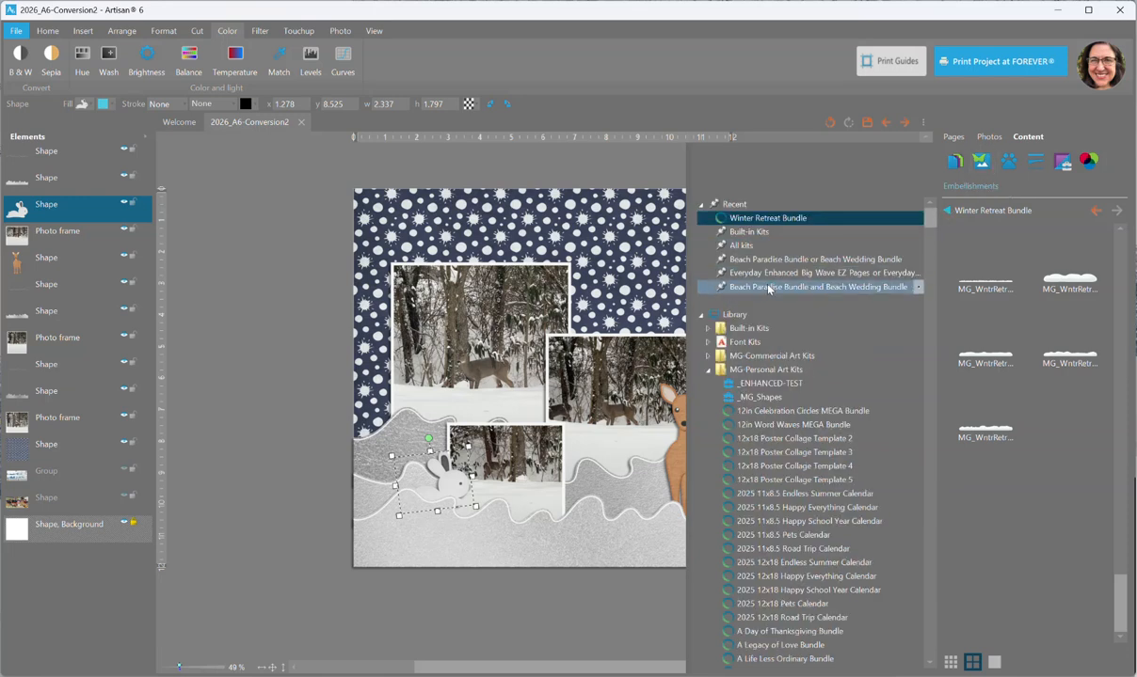
{"action": "left_click", "coordinate": [729, 272]}
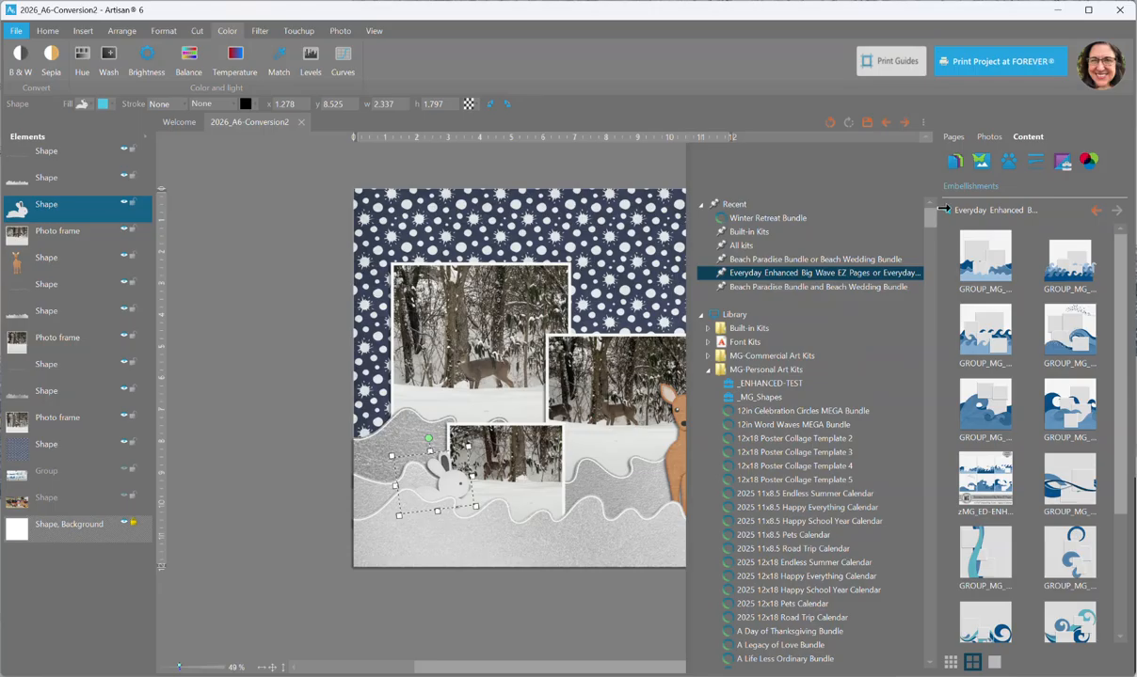
{"action": "left_click", "coordinate": [943, 210]}
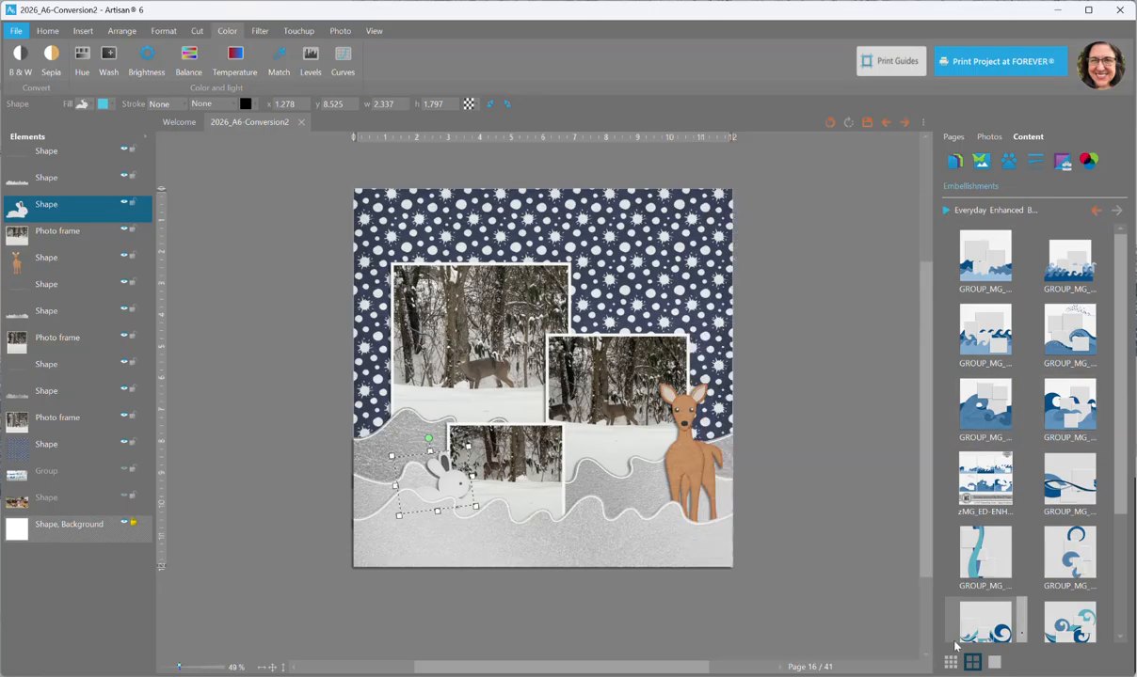
{"action": "left_click", "coordinate": [994, 662]}
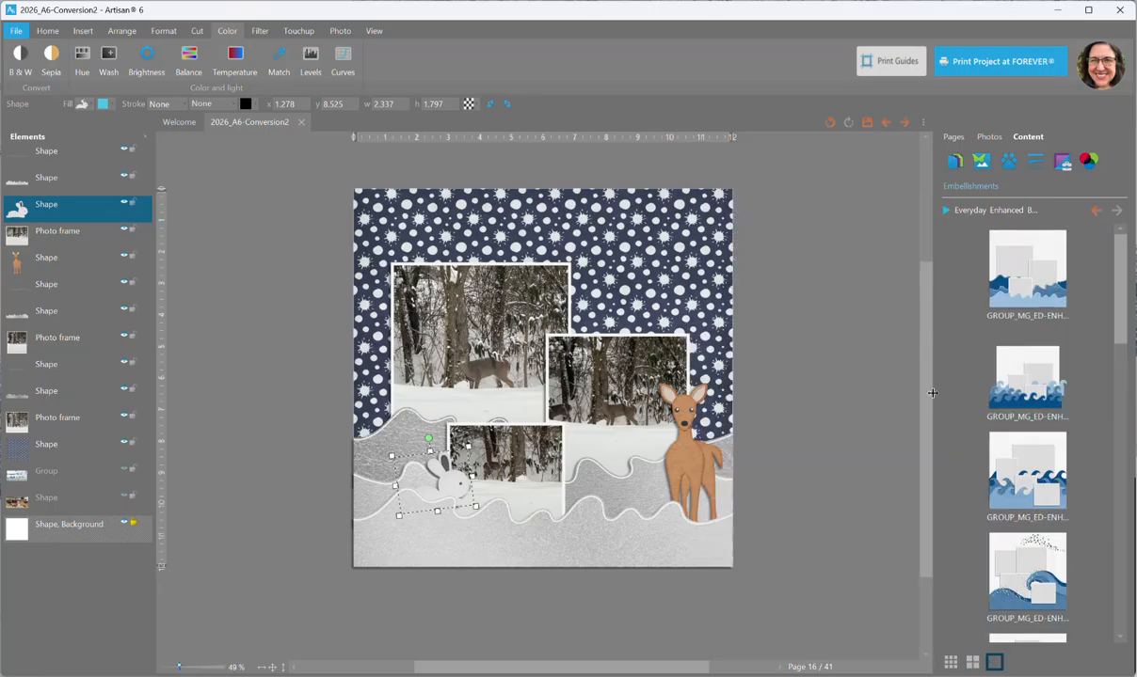
Widen the content library so its thumbnails show in two columns beside the page.
{"action": "left_click_drag", "start_coordinate": [932, 393], "coordinate": [873, 385]}
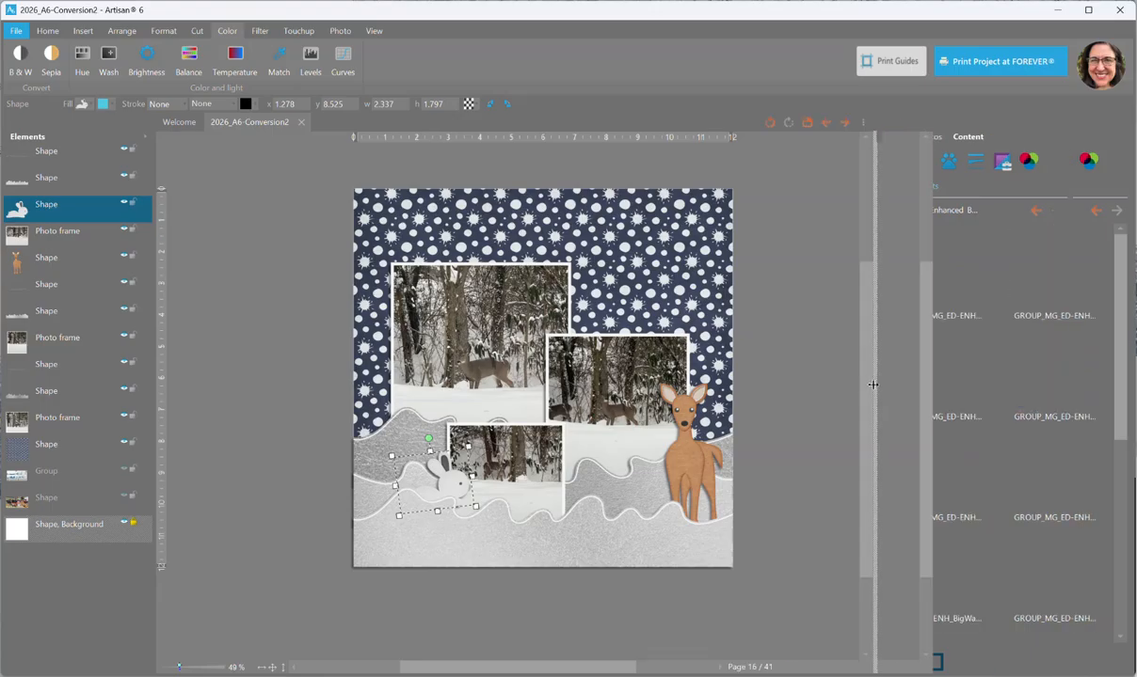
{"action": "scroll", "coordinate": [703, 317], "scroll_direction": "up", "scroll_amount": 4}
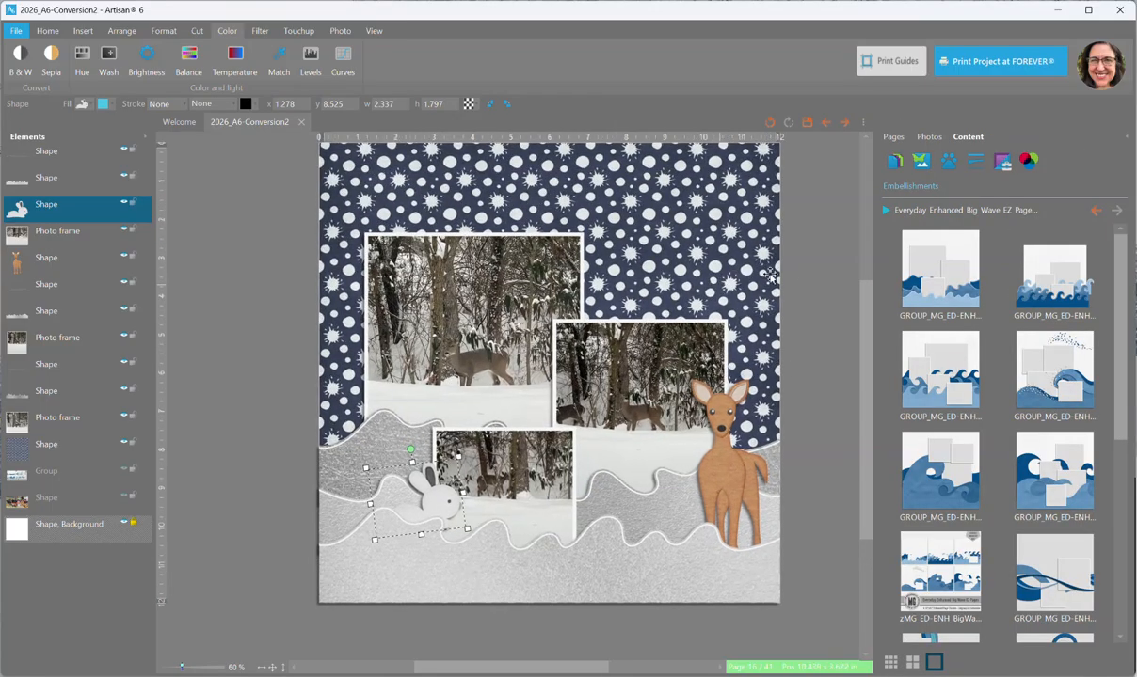
{"action": "scroll", "coordinate": [499, 390], "scroll_direction": "down", "scroll_amount": 3}
{"action": "scroll", "coordinate": [500, 390], "scroll_direction": "down", "scroll_amount": 2}
Group all the elements on the winter page and hide the group to leave a blank page.
{"action": "left_click", "coordinate": [332, 183]}
{"action": "key", "text": "ctrl+a"}
{"action": "right_click", "coordinate": [443, 229]}
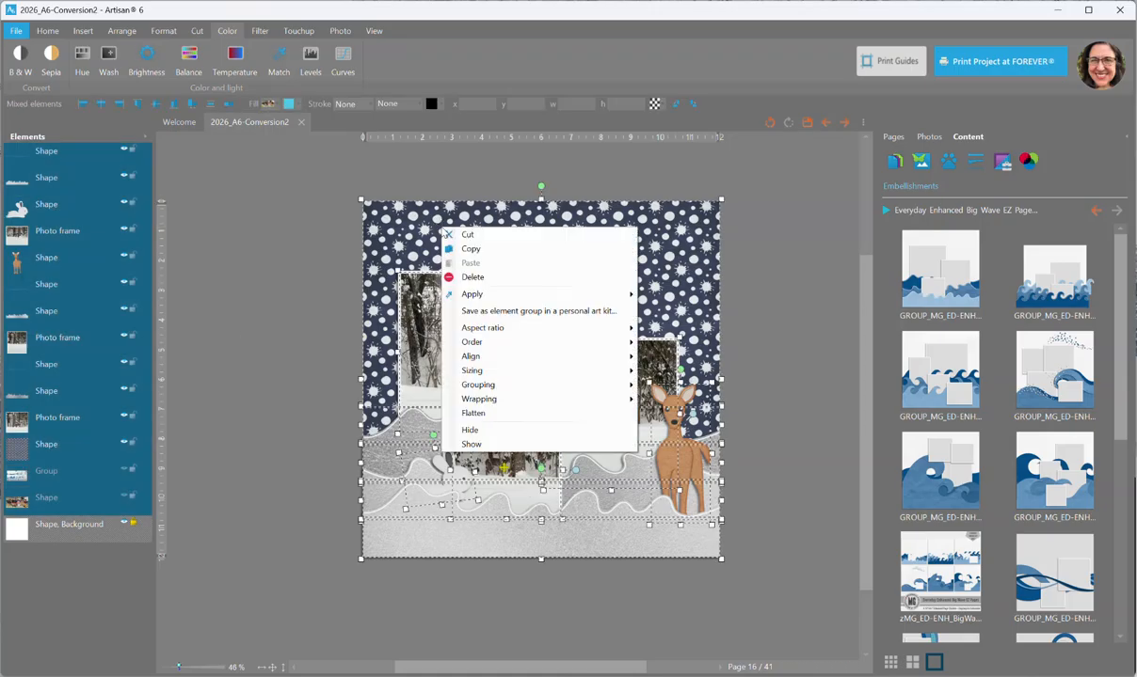
{"action": "mouse_move", "coordinate": [535, 388]}
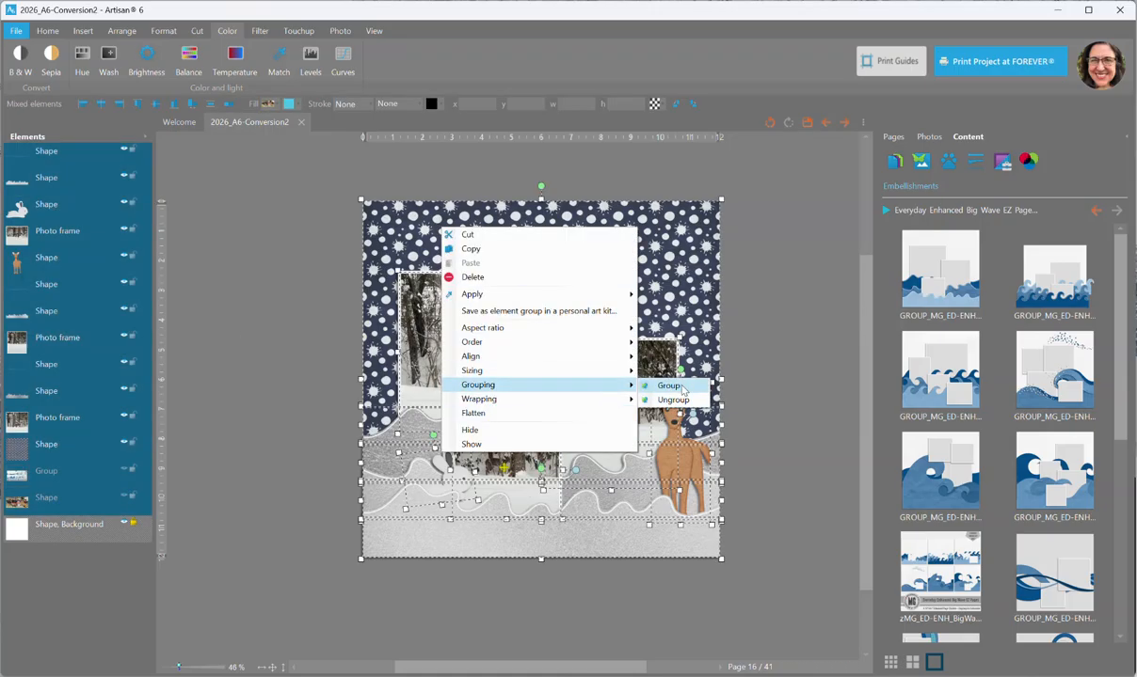
{"action": "left_click", "coordinate": [682, 387]}
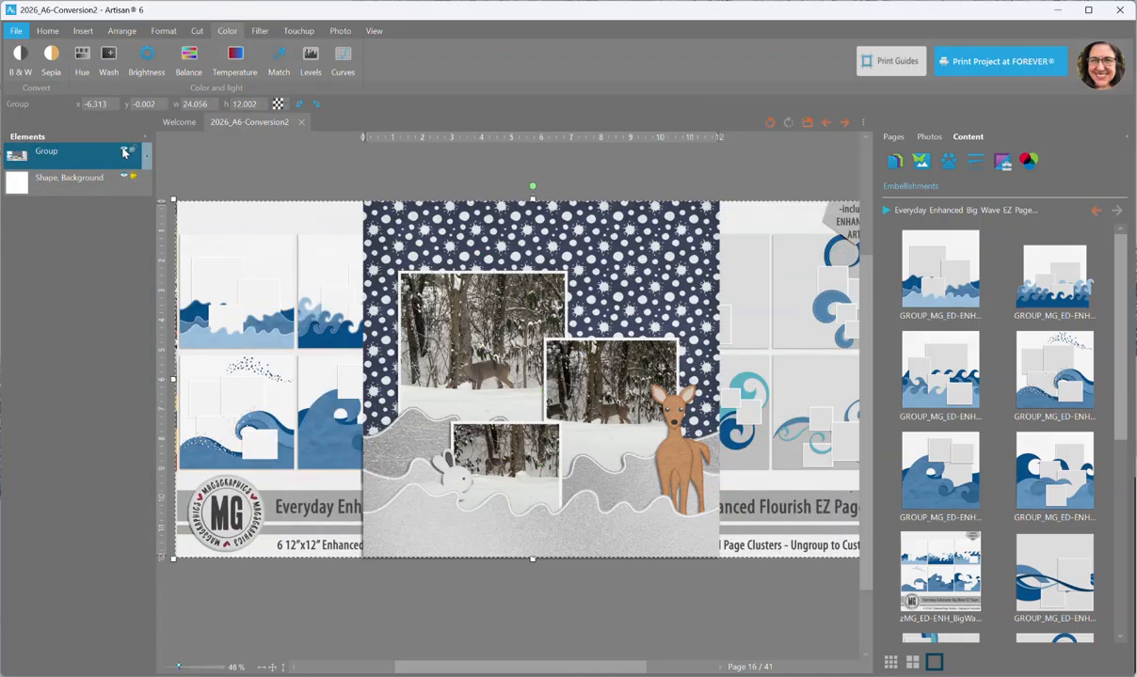
{"action": "left_click", "coordinate": [123, 150]}
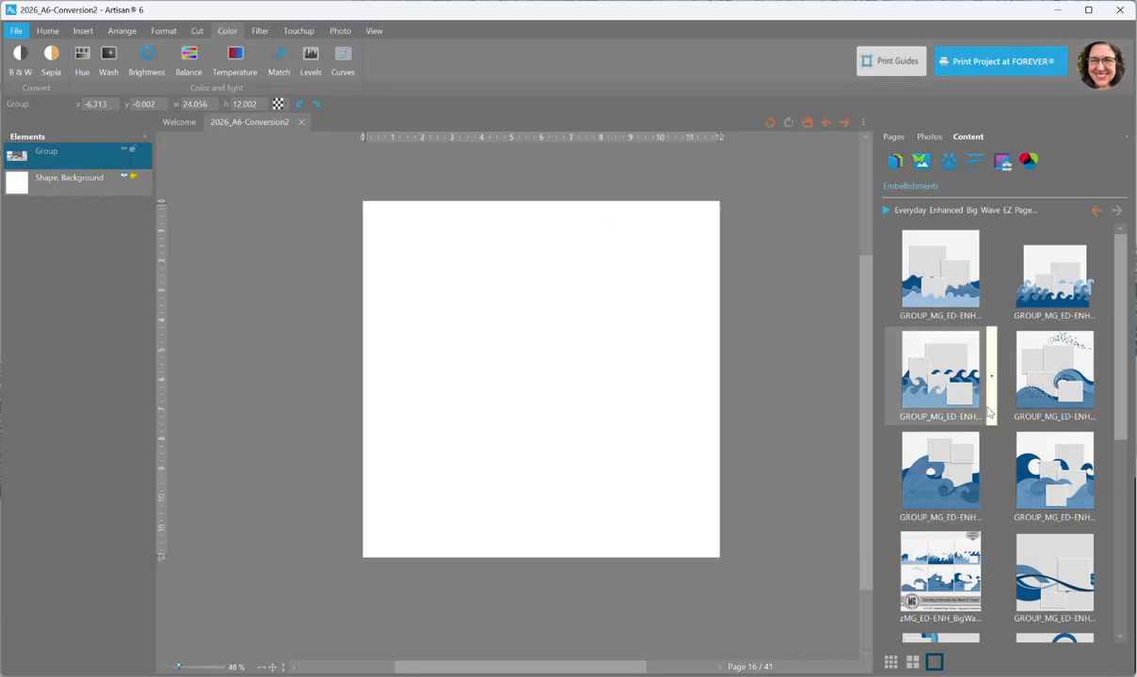
Add the Enhanced Flourish page cluster with blue and teal swirls and three white-bordered frames, and ungroup it.
{"action": "scroll", "coordinate": [941, 390], "scroll_direction": "down", "scroll_amount": 1}
{"action": "scroll", "coordinate": [992, 417], "scroll_direction": "down", "scroll_amount": 2}
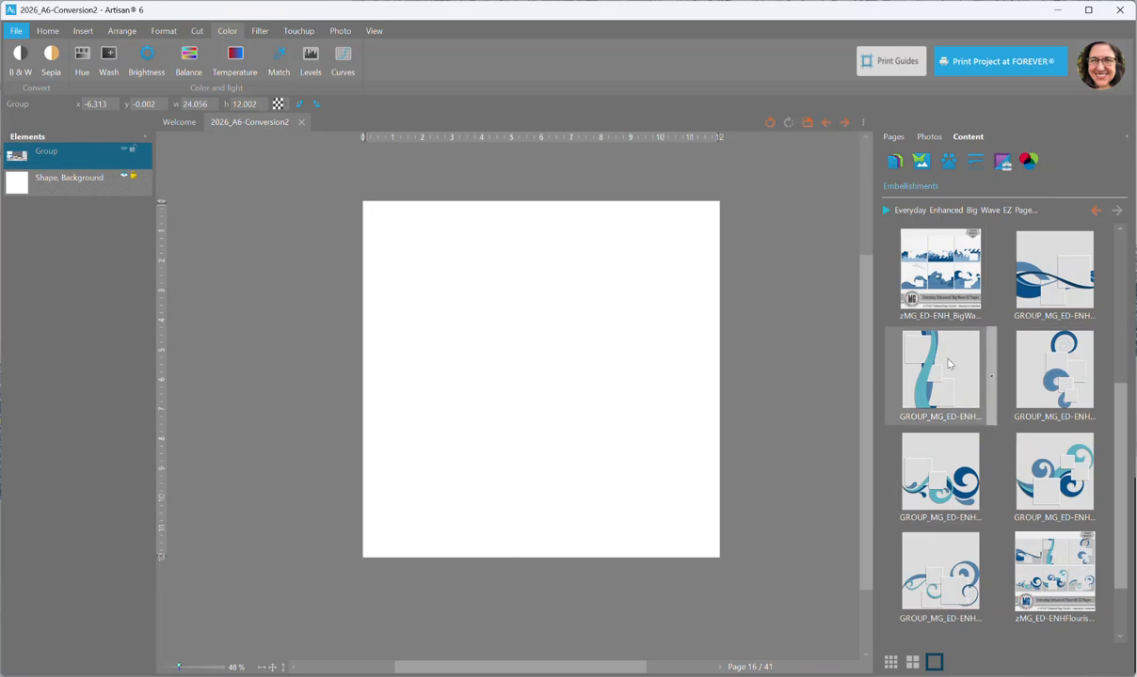
{"action": "right_click", "coordinate": [1049, 476]}
{"action": "left_click", "coordinate": [1047, 479]}
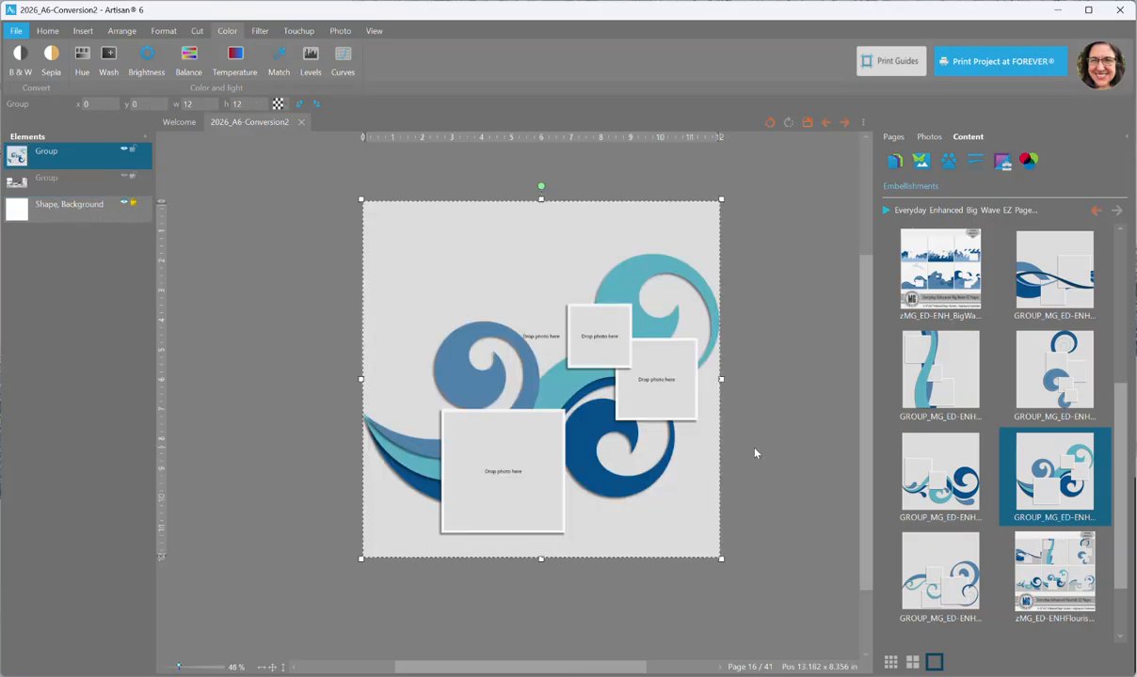
{"action": "scroll", "coordinate": [755, 452], "scroll_direction": "up", "scroll_amount": 1}
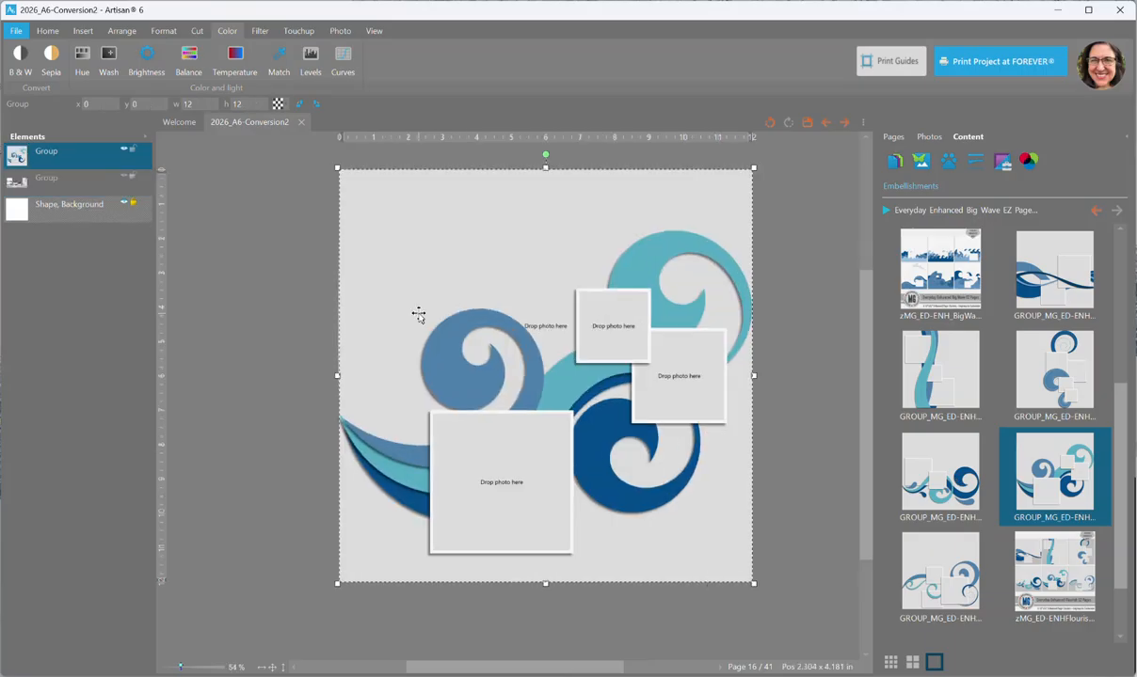
{"action": "right_click", "coordinate": [404, 262]}
{"action": "left_click", "coordinate": [525, 434]}
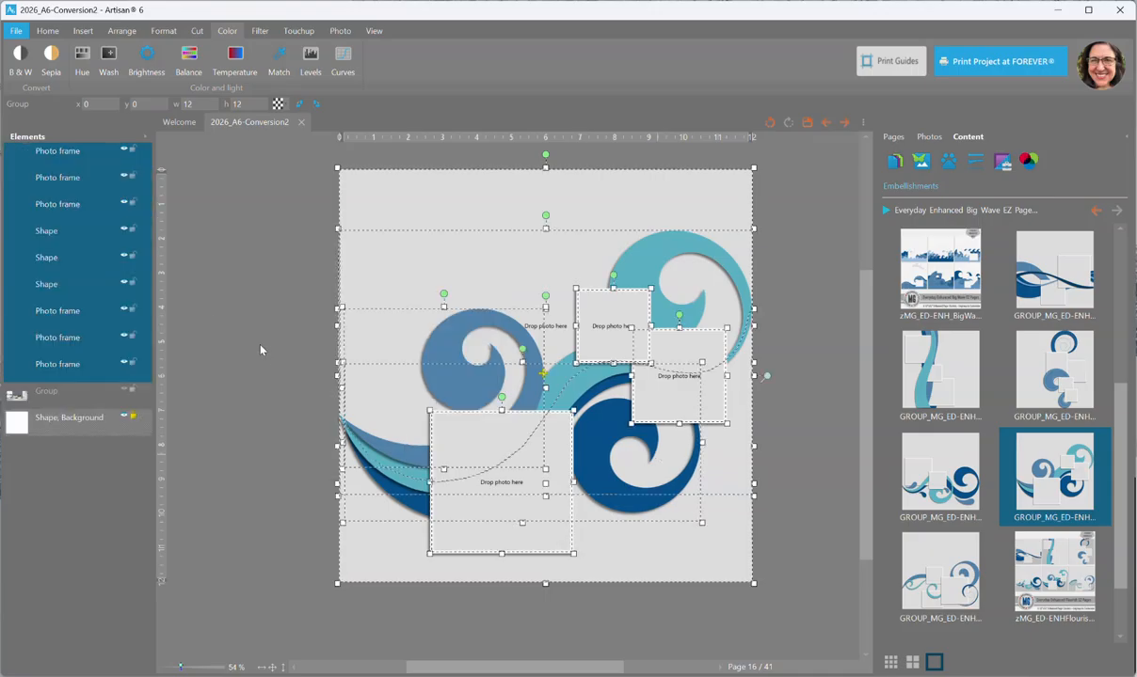
Hide the two curved background photo frames to expose the full-page red frame.
{"action": "scroll", "coordinate": [261, 350], "scroll_direction": "up", "scroll_amount": 1}
{"action": "scroll", "coordinate": [753, 374], "scroll_direction": "up", "scroll_amount": 1}
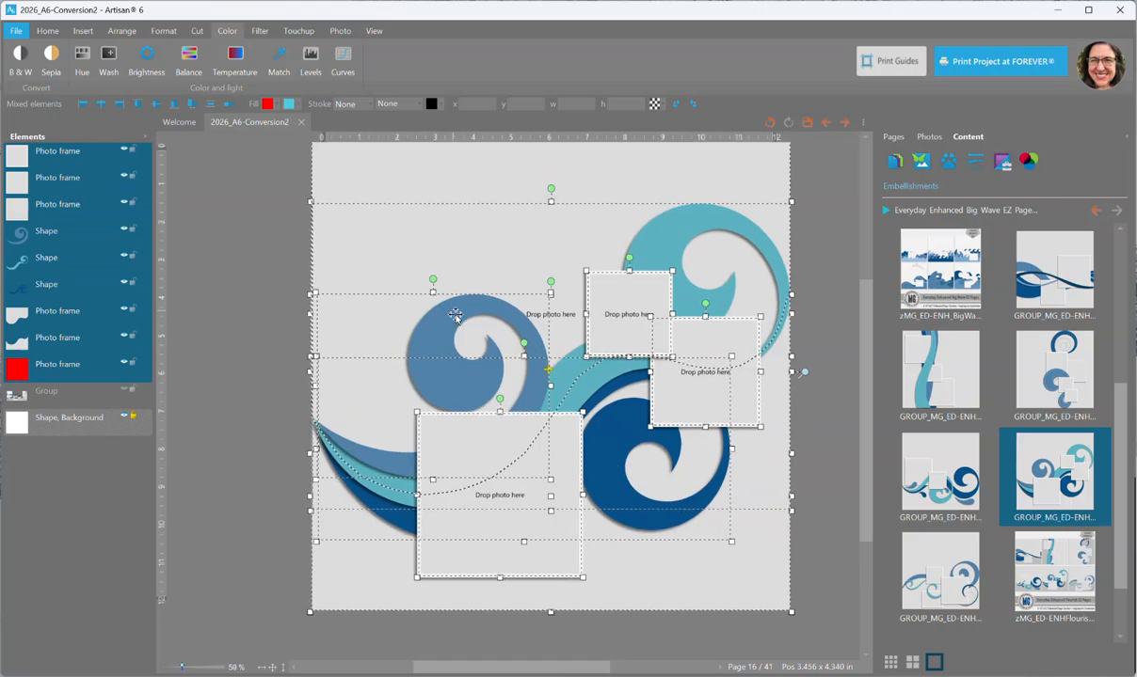
{"action": "left_click_drag", "start_coordinate": [868, 380], "coordinate": [867, 372]}
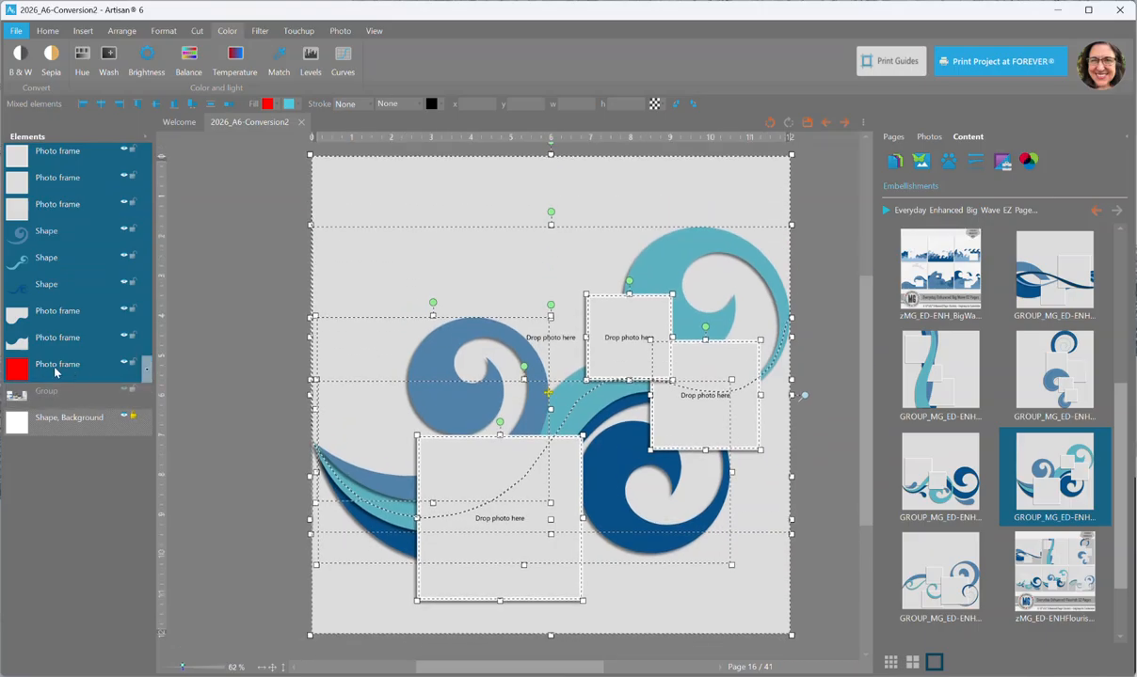
{"action": "left_click", "coordinate": [124, 310]}
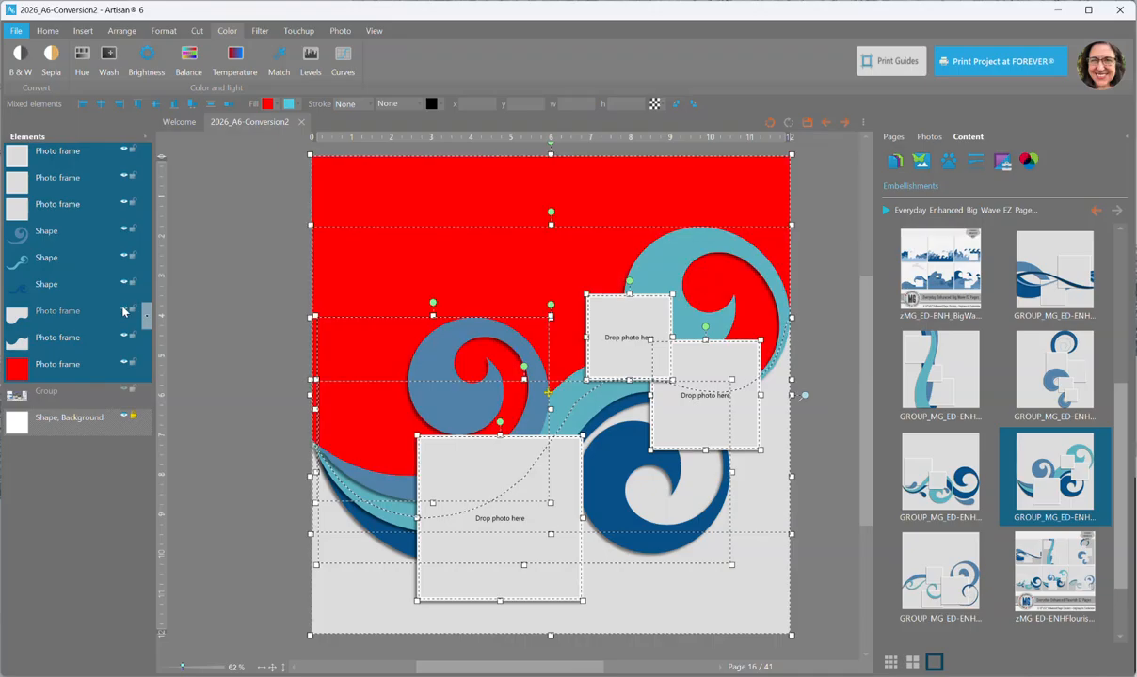
{"action": "left_click", "coordinate": [123, 337]}
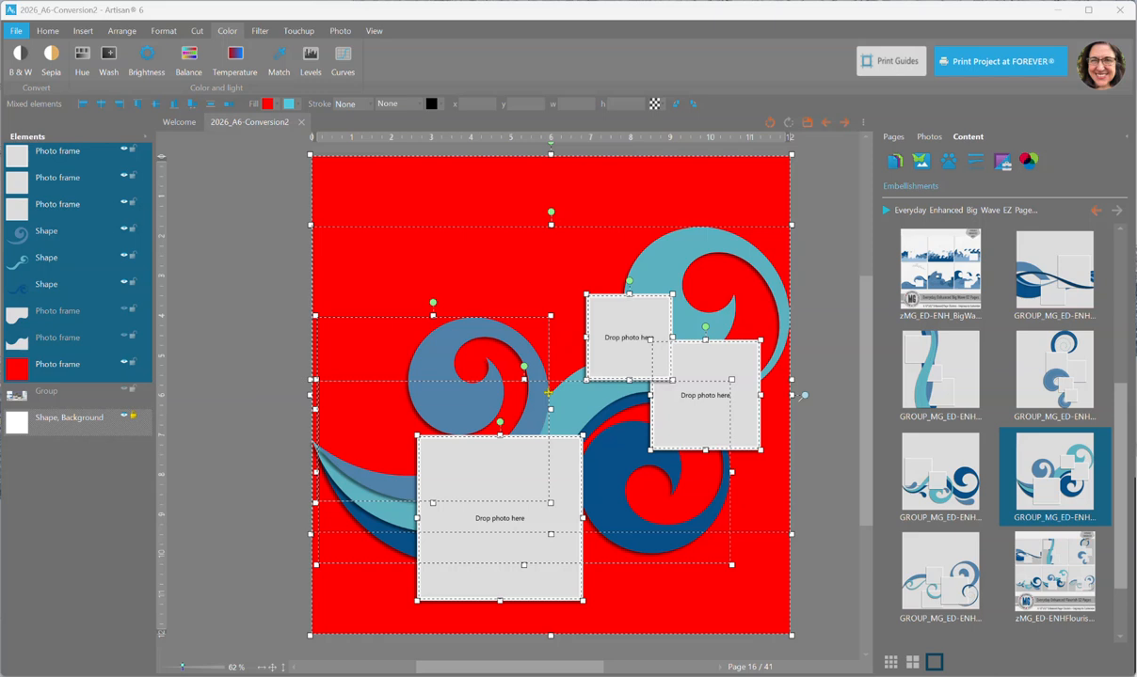
Try filling the full-page frame and the three white-bordered frames with snowy woods photos, and undo the fills.
{"action": "left_click_drag", "start_coordinate": [542, 246], "coordinate": [542, 246]}
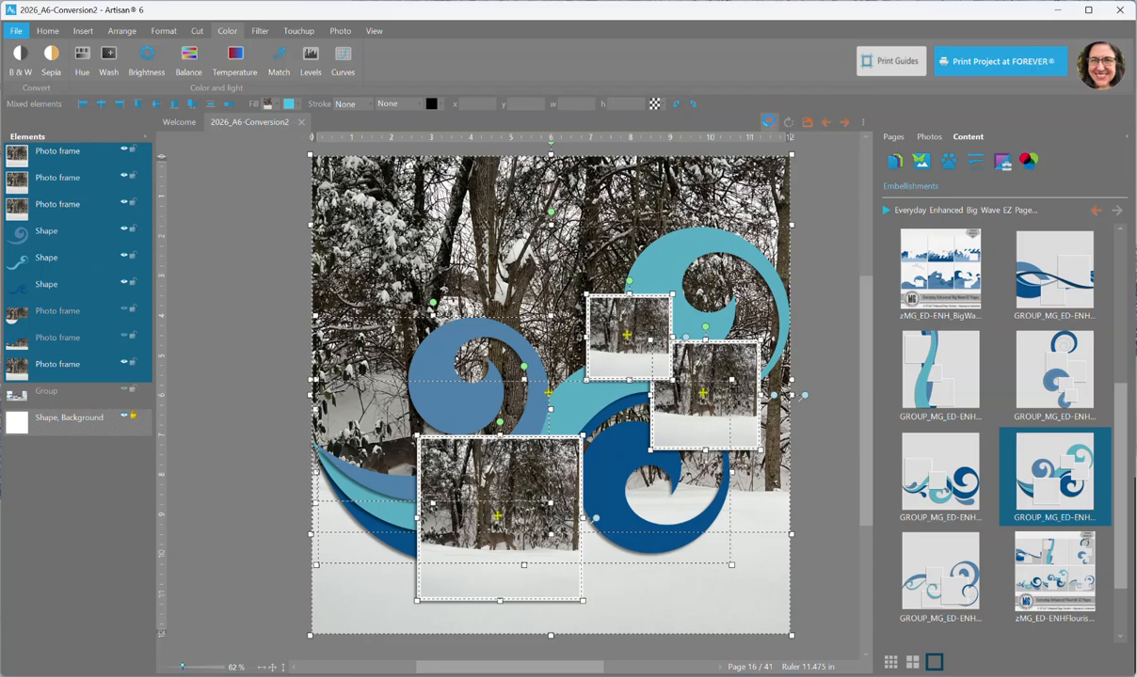
{"action": "left_click", "coordinate": [770, 122]}
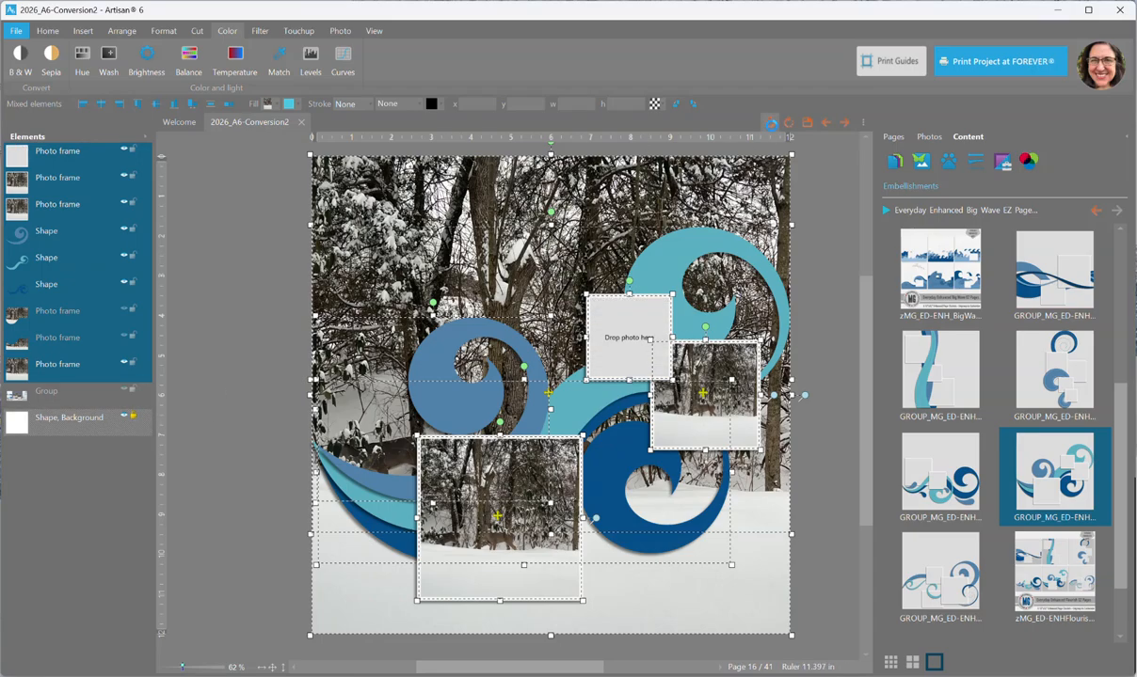
{"action": "left_click", "coordinate": [770, 122]}
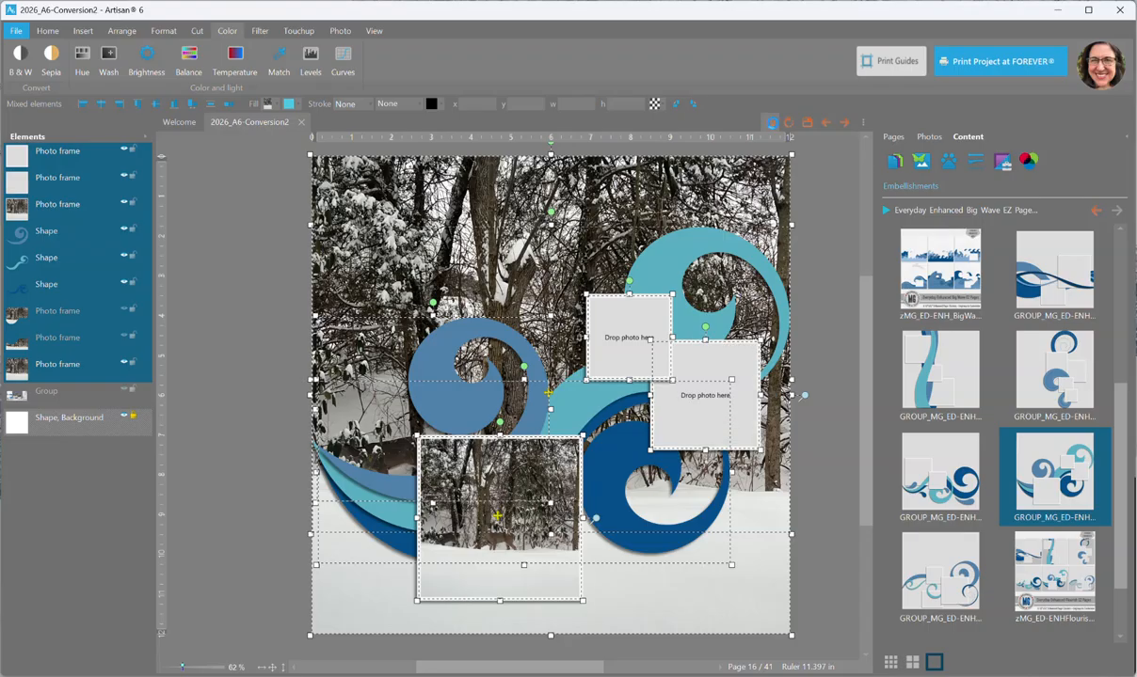
{"action": "left_click", "coordinate": [770, 122]}
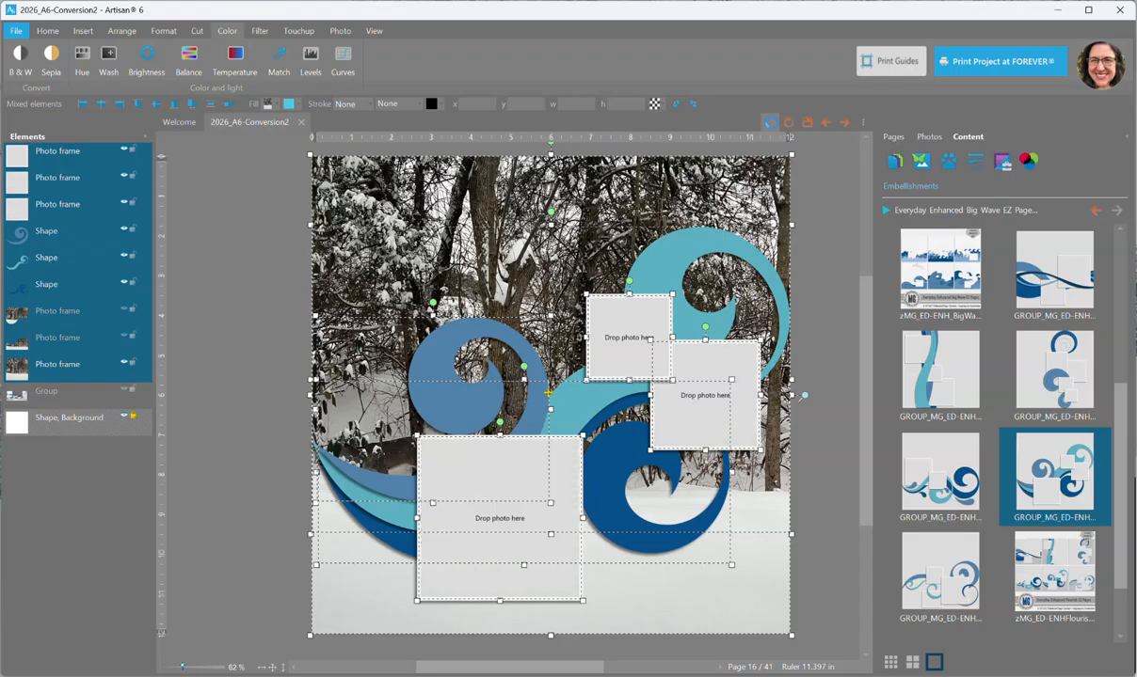
{"action": "left_click", "coordinate": [771, 123]}
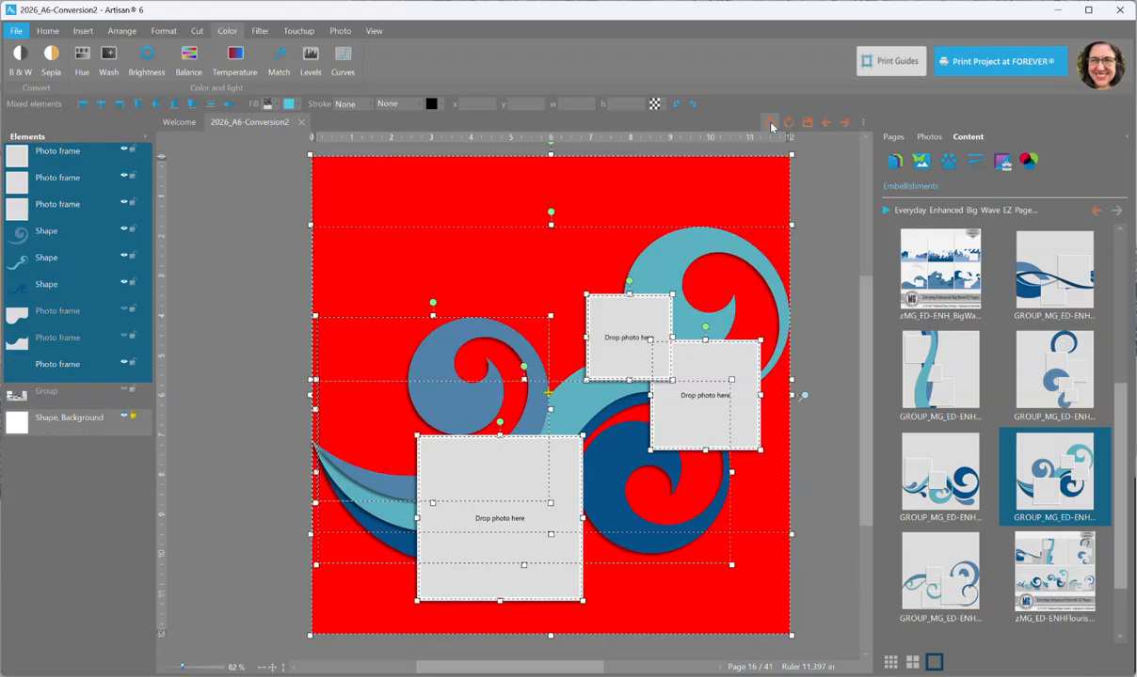
Try a snowy woods photo in the full-page frame alone, and undo it along with the hiding of the curved frames.
{"action": "left_click", "coordinate": [246, 377]}
{"action": "left_click", "coordinate": [66, 365]}
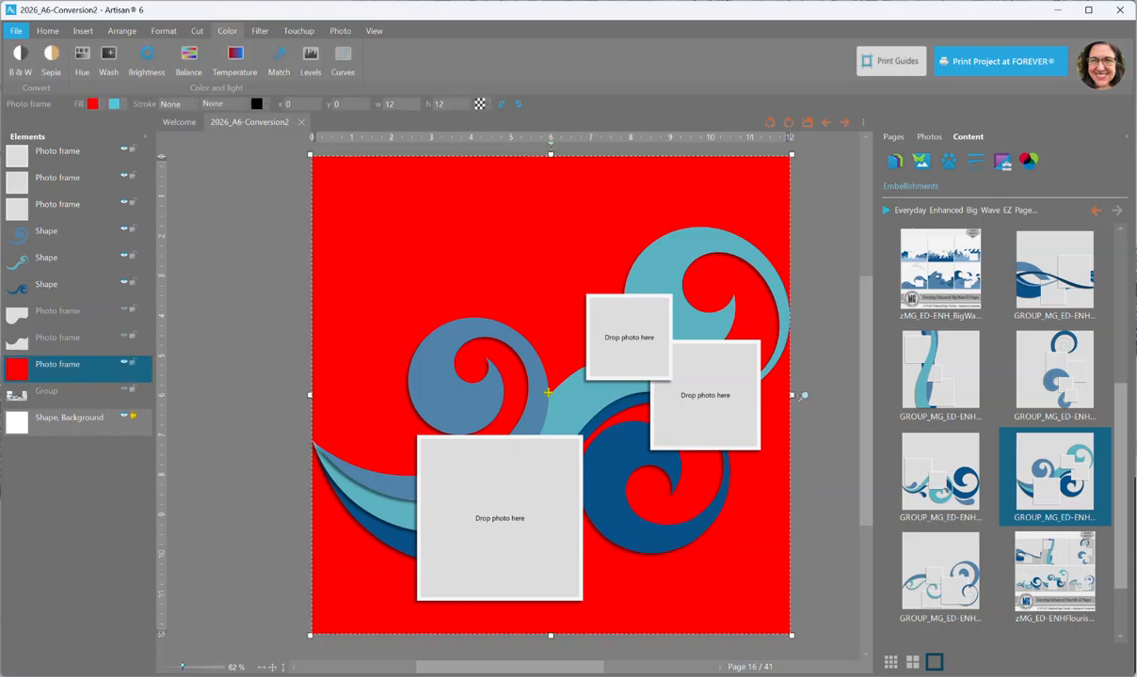
{"action": "left_click_drag", "start_coordinate": [2, 282], "coordinate": [486, 230]}
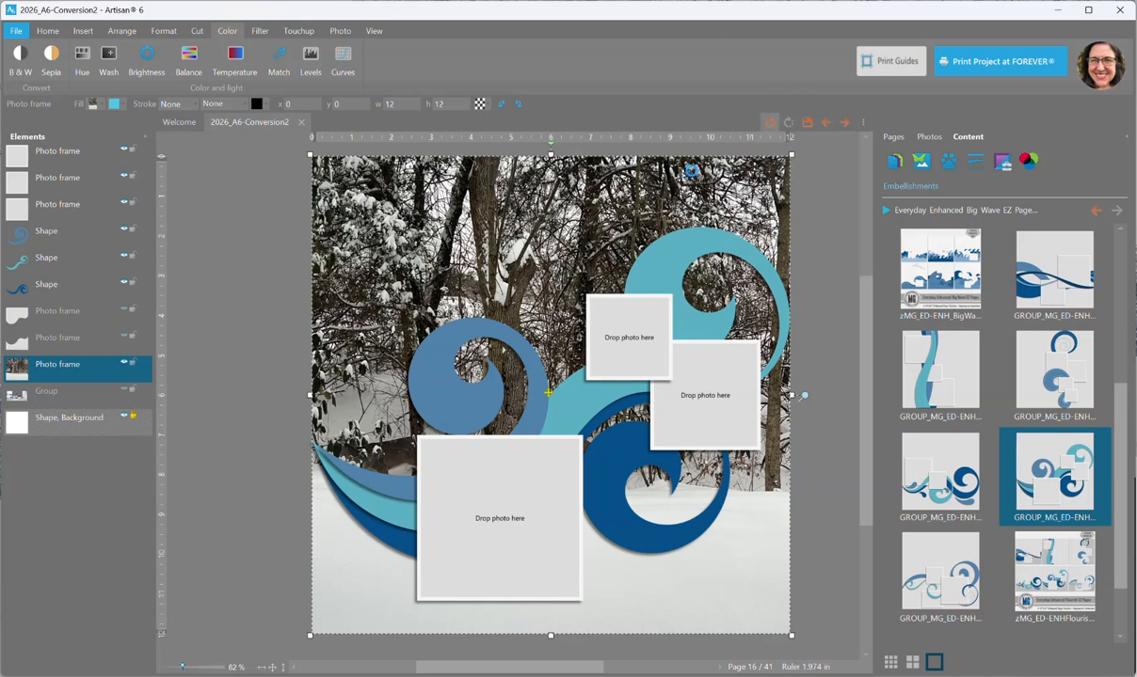
{"action": "left_click", "coordinate": [769, 122]}
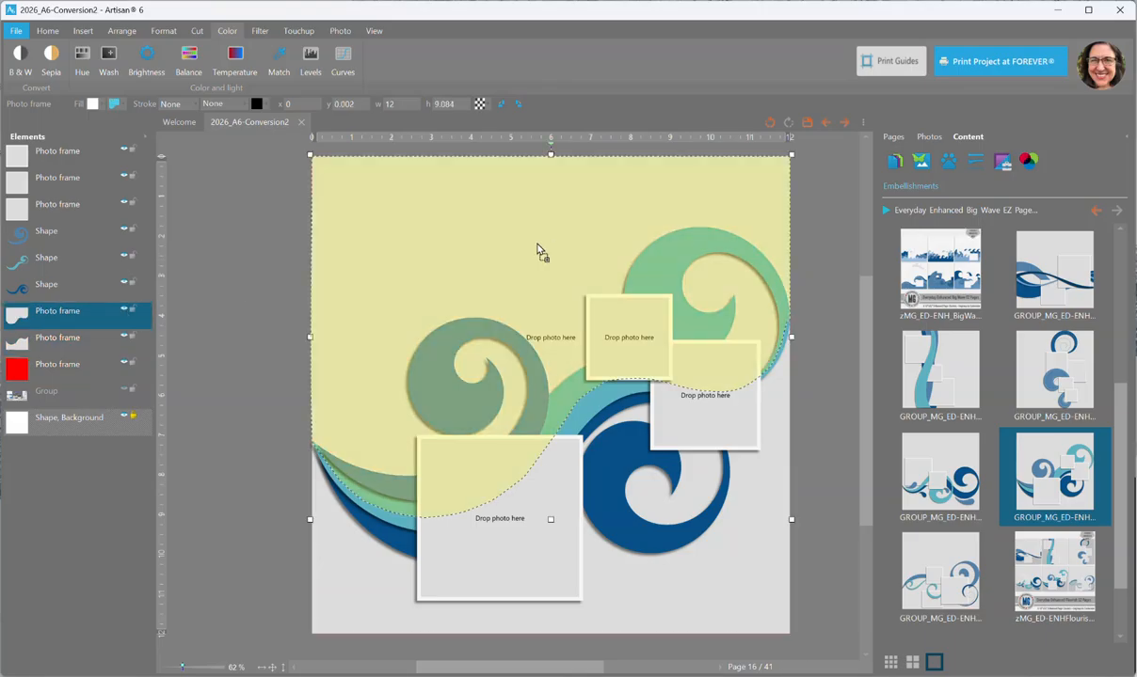
Fill the upper curved frame with the snowy woods photo and enlarge and shift it to feature the deer.
{"action": "left_click_drag", "start_coordinate": [562, 284], "coordinate": [565, 284]}
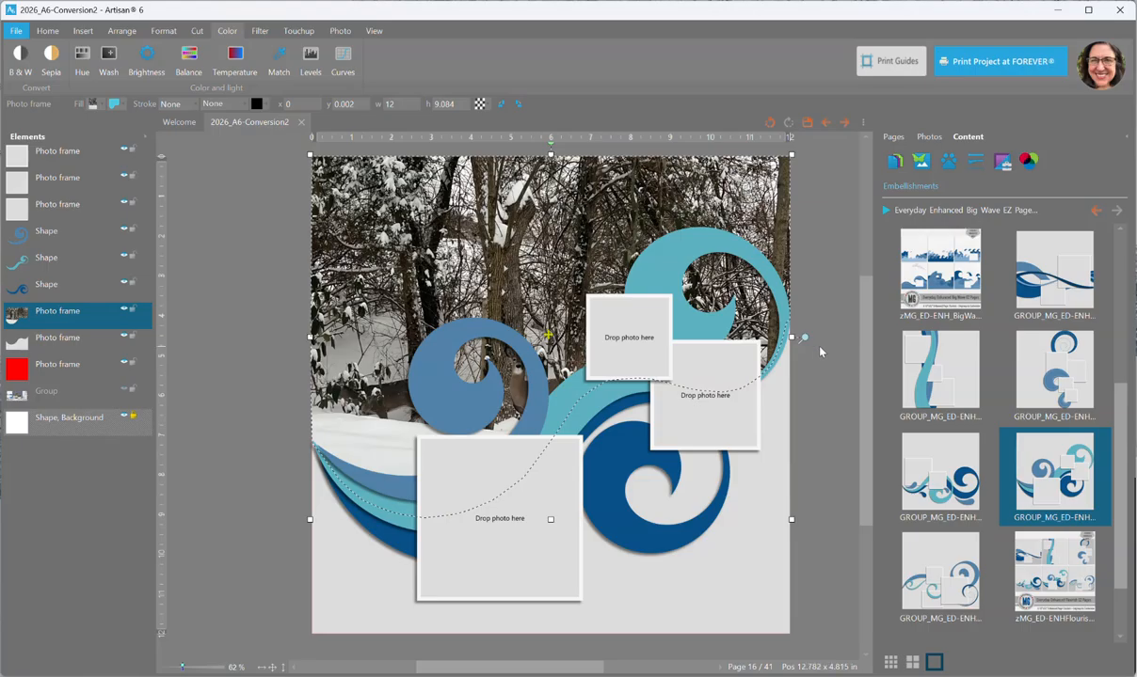
{"action": "left_click_drag", "start_coordinate": [803, 339], "coordinate": [805, 310]}
{"action": "left_click_drag", "start_coordinate": [548, 336], "coordinate": [529, 208]}
Switch the content library to the papers of the Winter Retreat Bundle.
{"action": "left_click", "coordinate": [893, 160]}
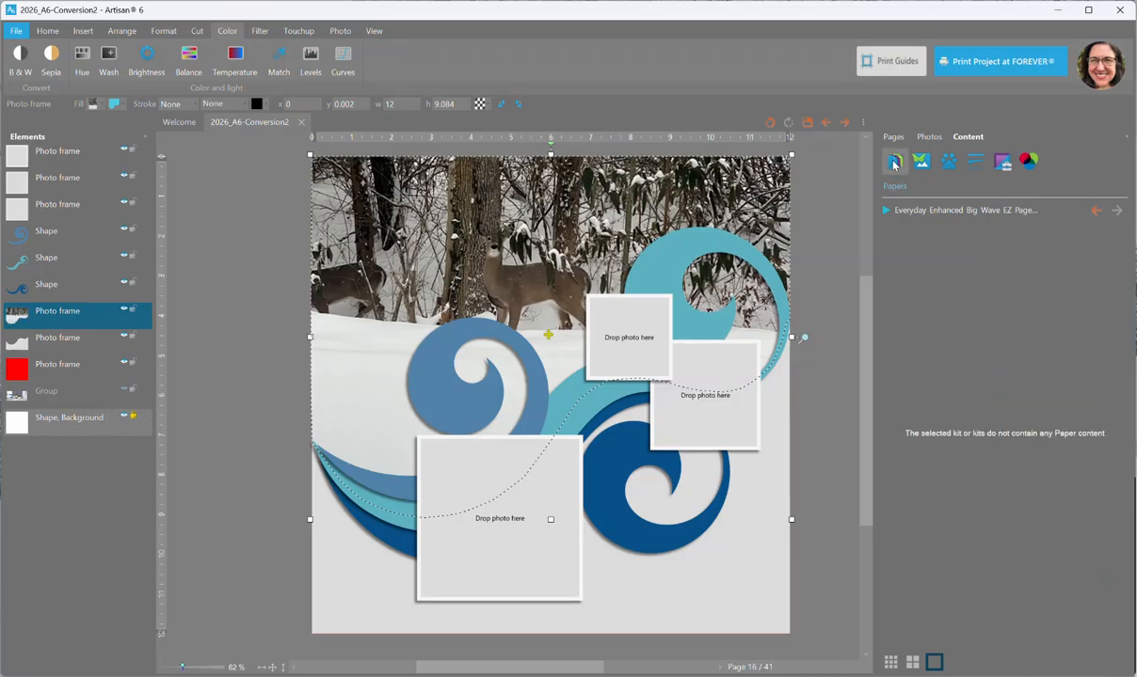
{"action": "left_click", "coordinate": [887, 210]}
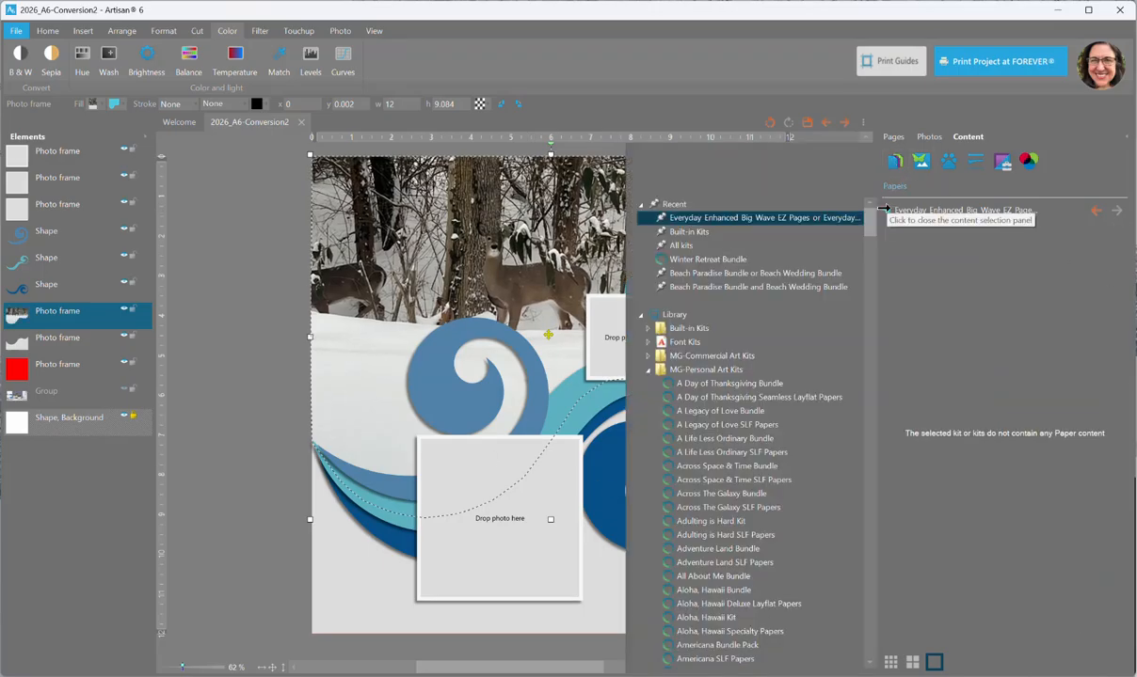
{"action": "left_click", "coordinate": [715, 259]}
{"action": "left_click", "coordinate": [886, 210]}
{"action": "scroll", "coordinate": [1010, 452], "scroll_direction": "down", "scroll_amount": 10}
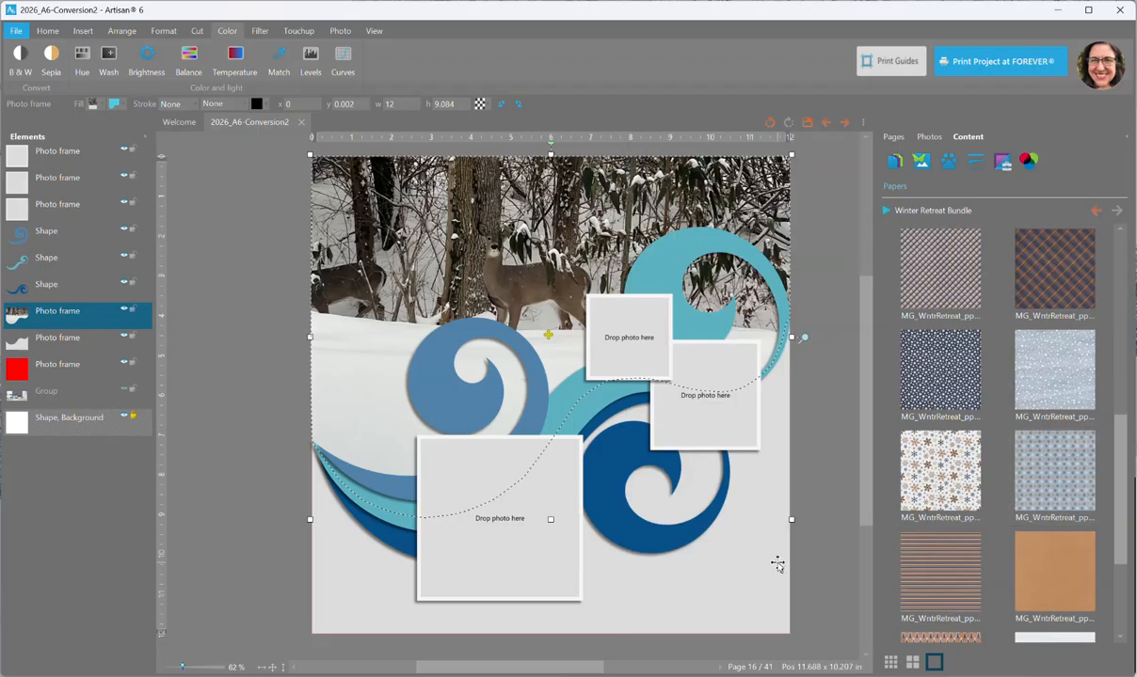
Fill the lower curved background frame with the light blue Winter Retreat paper with white snow dots.
{"action": "left_click", "coordinate": [712, 508]}
{"action": "right_click", "coordinate": [1033, 377]}
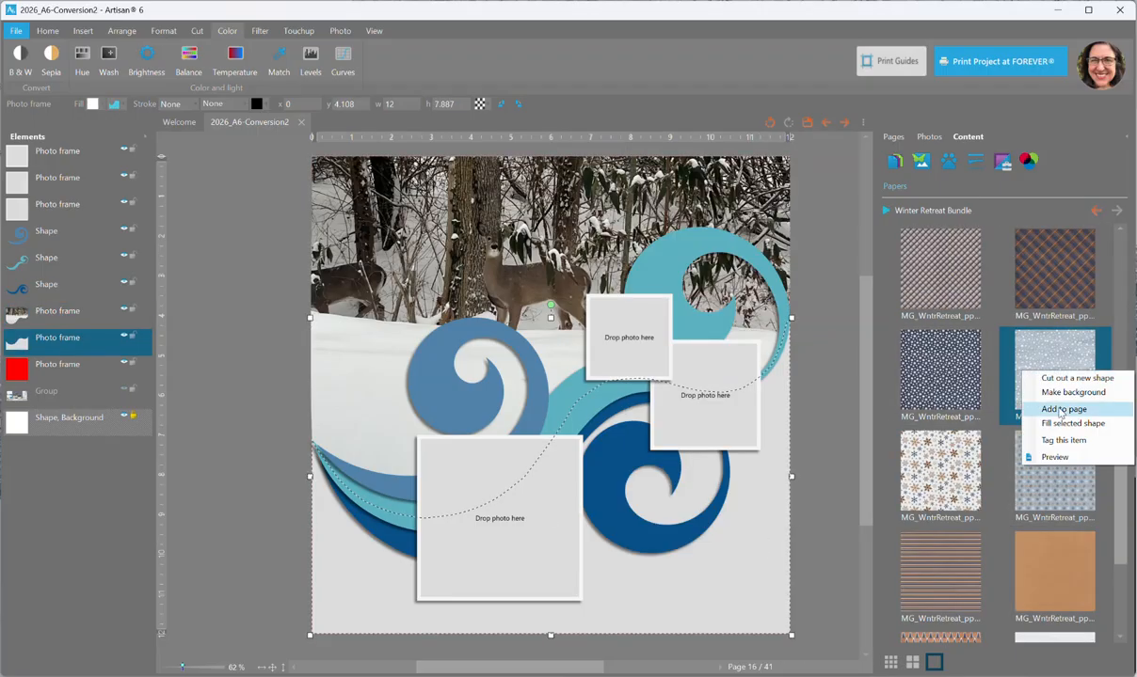
{"action": "left_click", "coordinate": [1058, 420]}
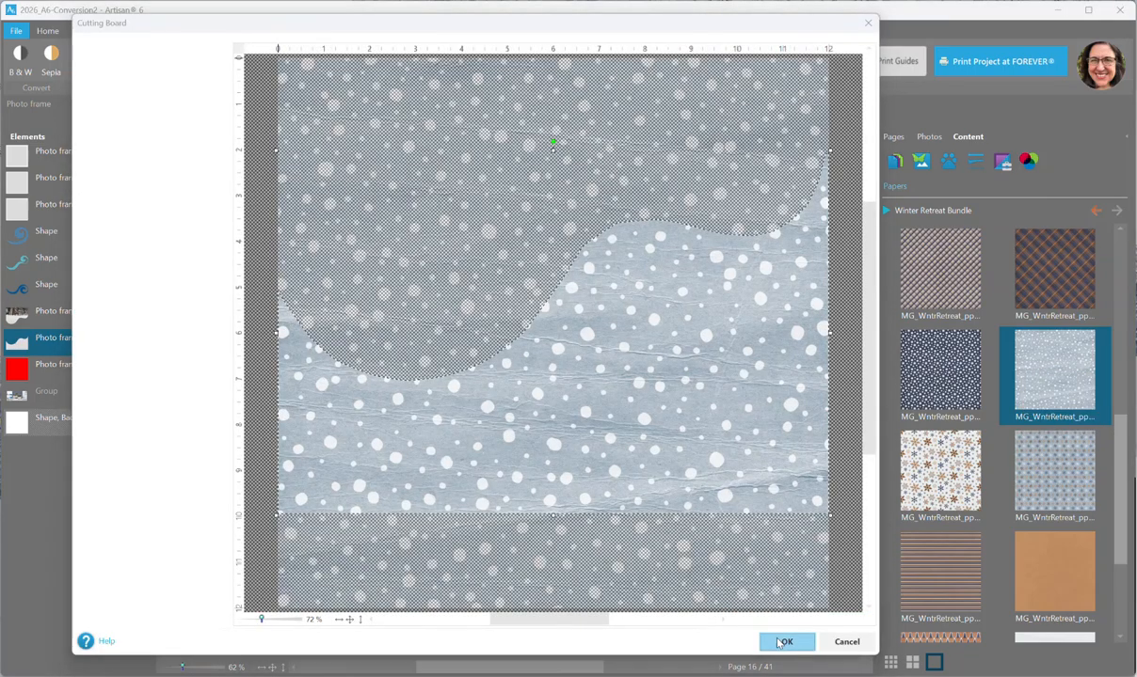
{"action": "left_click", "coordinate": [785, 641]}
Fill the large teal swirl with the plain tan Winter Retreat paper, accepting the default paper placement.
{"action": "left_click", "coordinate": [502, 387]}
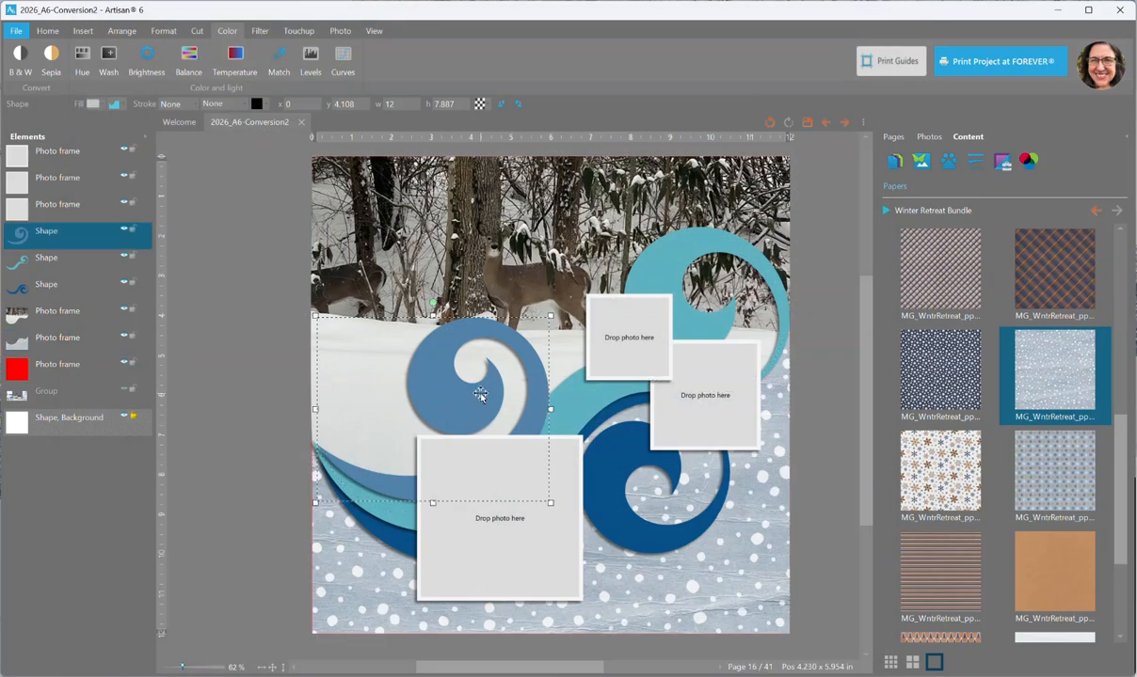
{"action": "scroll", "coordinate": [964, 454], "scroll_direction": "down", "scroll_amount": 3}
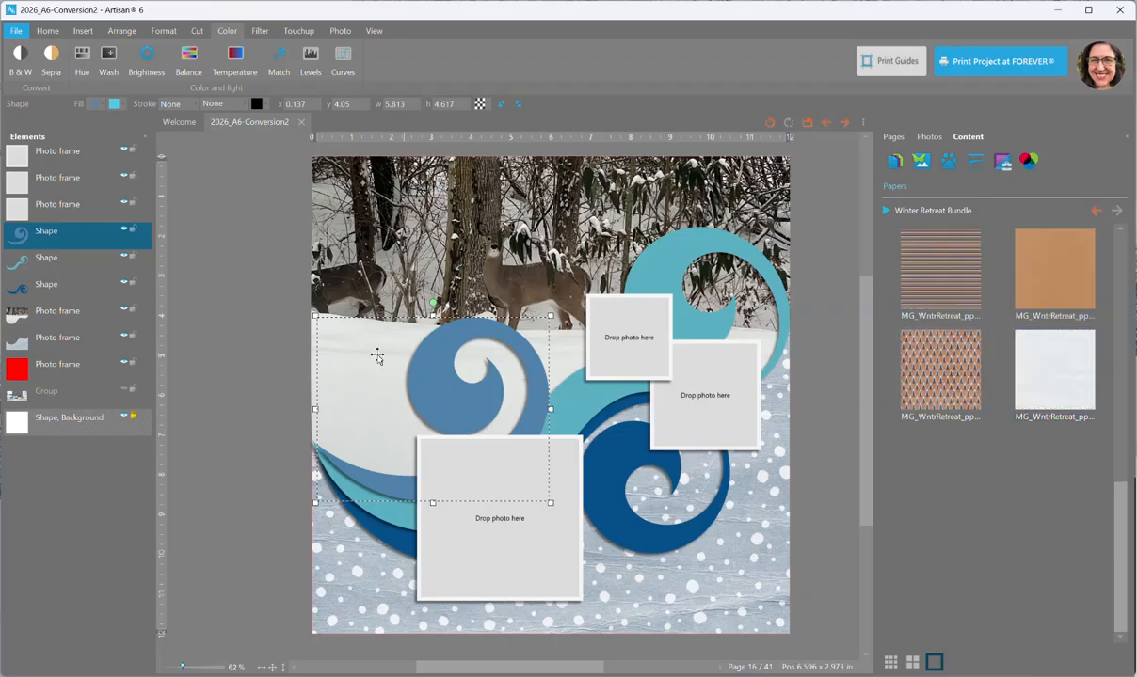
{"action": "left_click", "coordinate": [612, 256]}
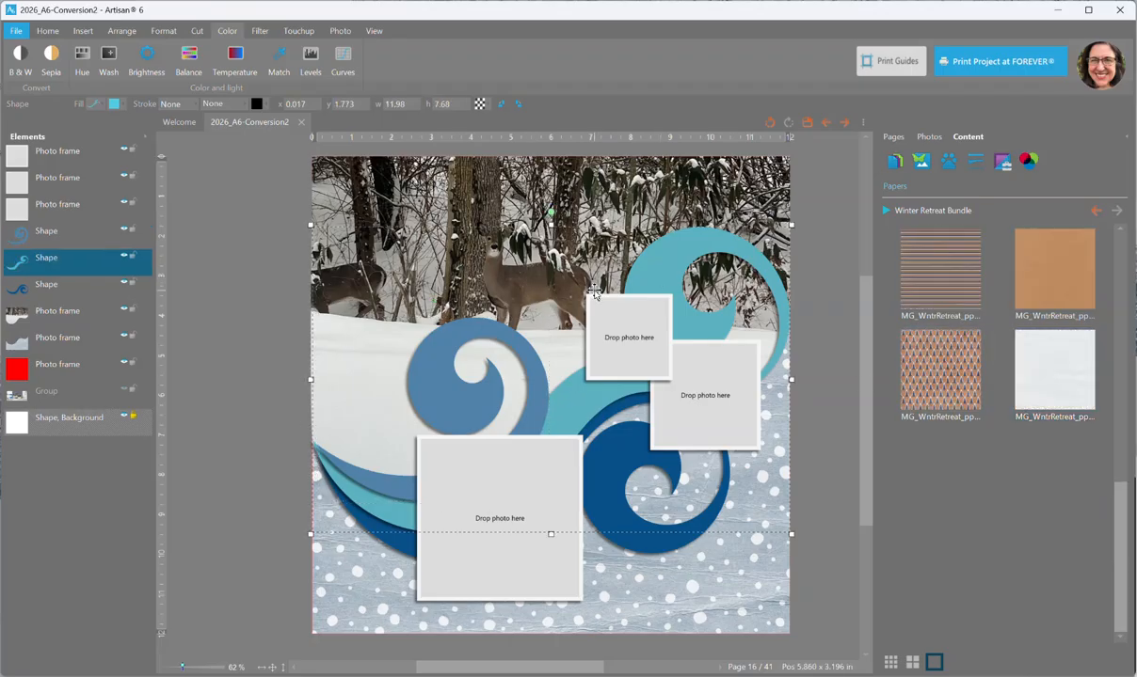
{"action": "right_click", "coordinate": [1021, 268]}
{"action": "left_click", "coordinate": [1044, 320]}
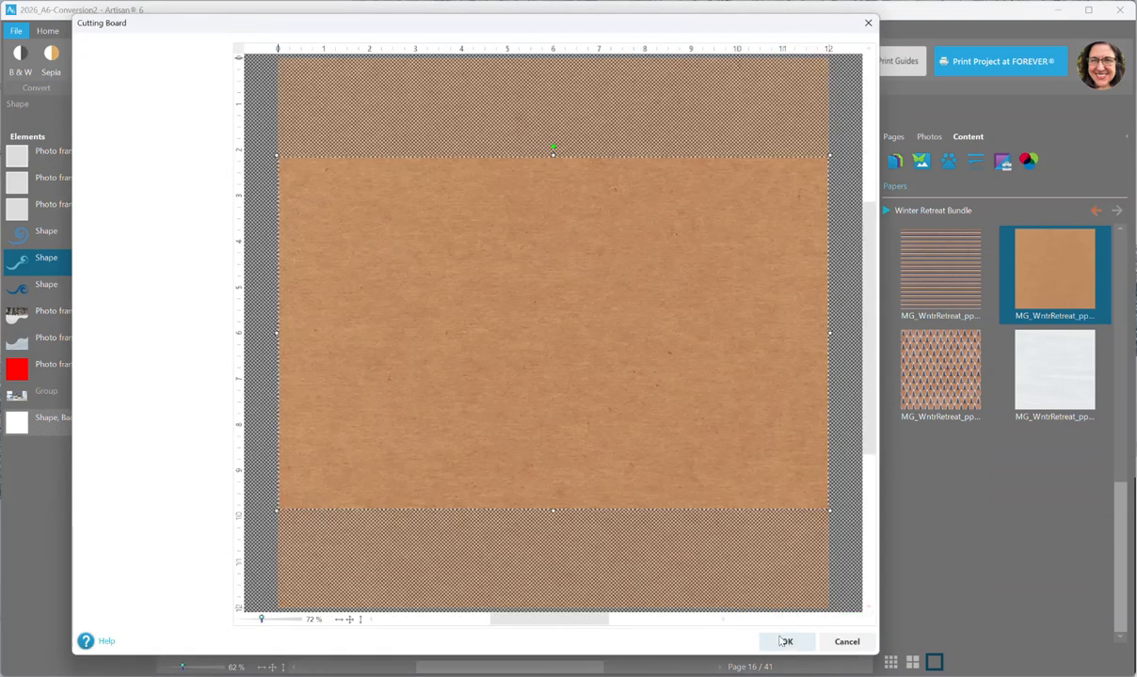
{"action": "left_click", "coordinate": [791, 640]}
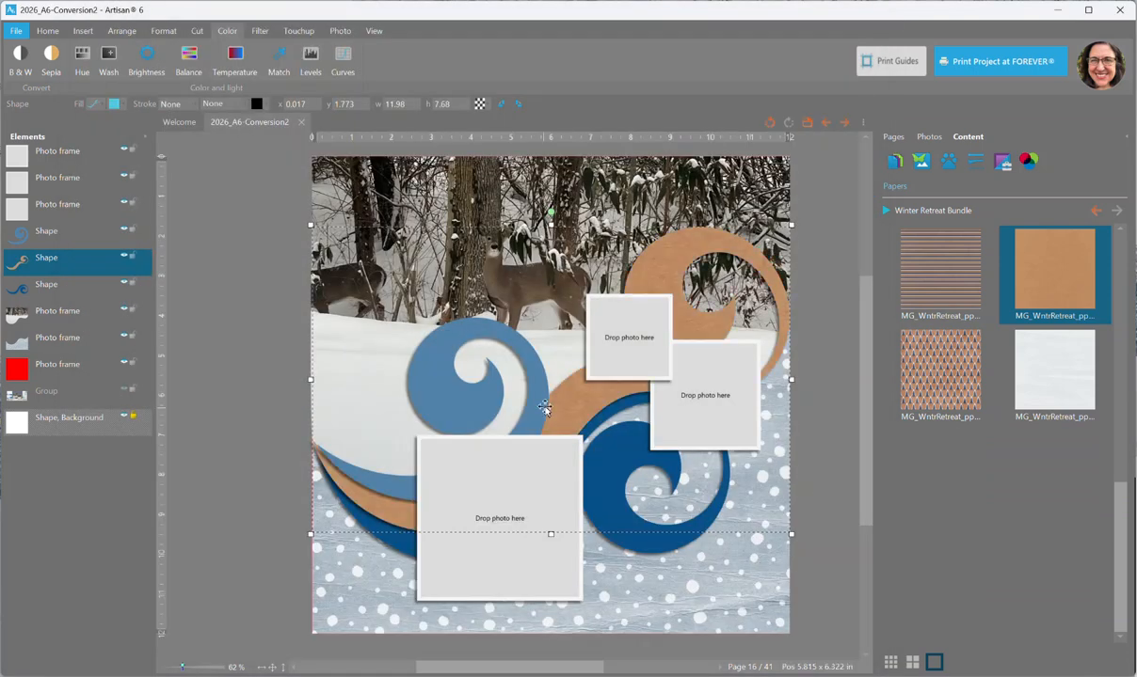
Fill the medium blue swirl with the dark navy Winter Retreat paper, accepting the default paper placement.
{"action": "left_click", "coordinate": [529, 375]}
{"action": "scroll", "coordinate": [999, 431], "scroll_direction": "up", "scroll_amount": 5}
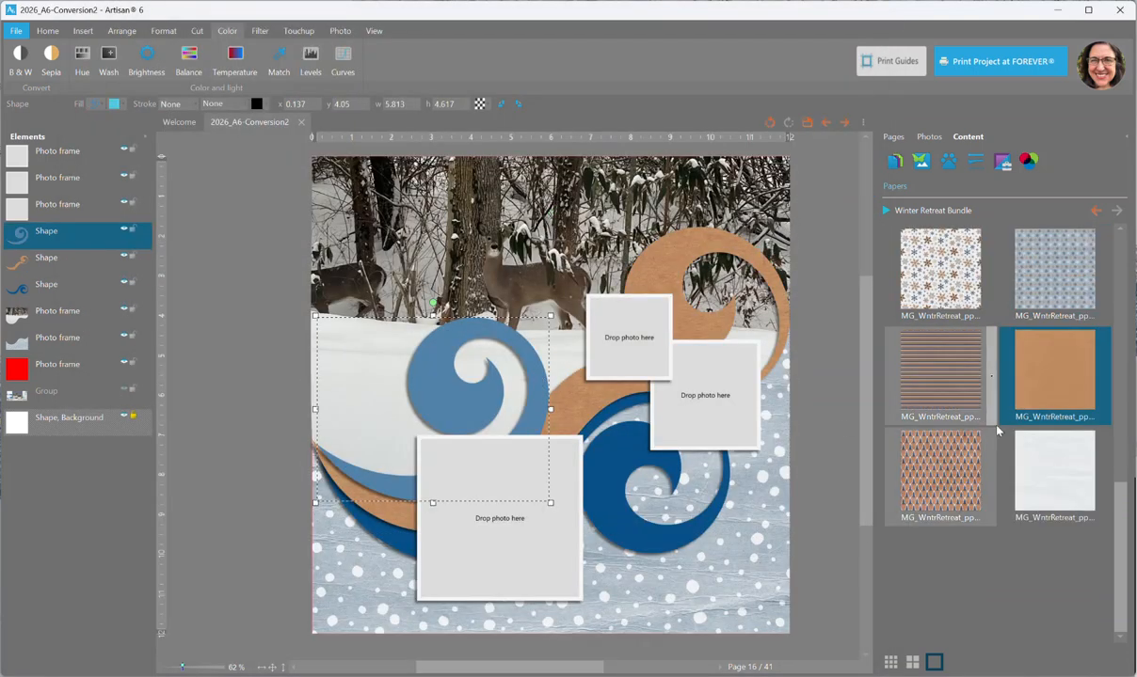
{"action": "scroll", "coordinate": [999, 432], "scroll_direction": "up", "scroll_amount": 1}
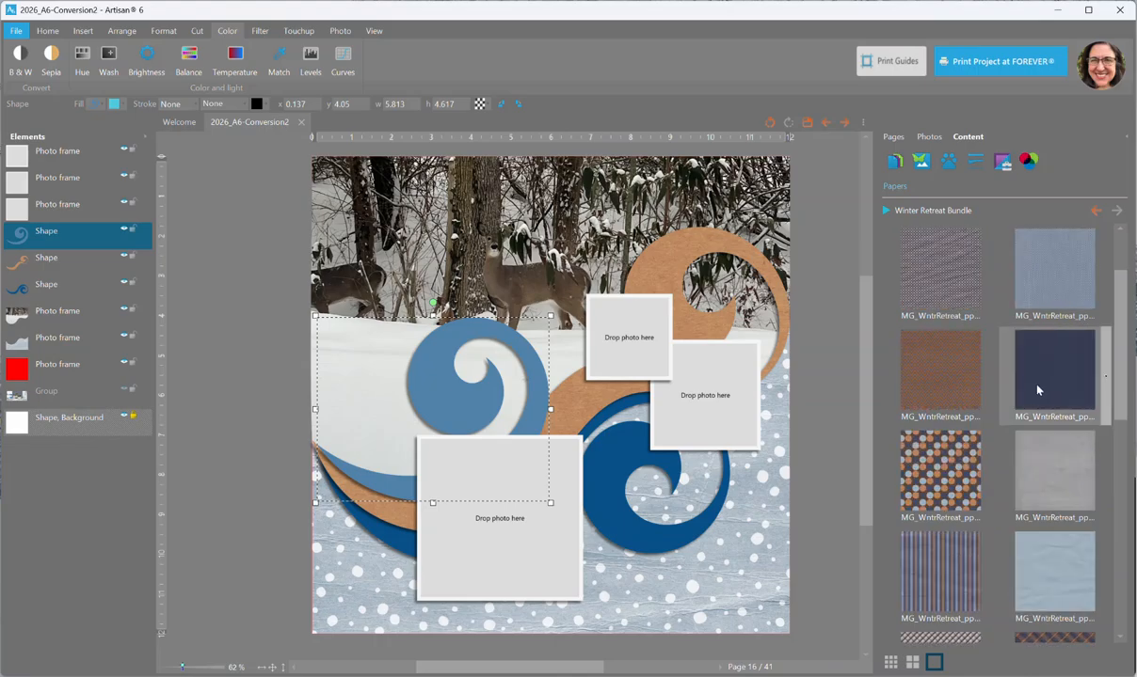
{"action": "right_click", "coordinate": [1035, 367]}
{"action": "left_click", "coordinate": [1015, 415]}
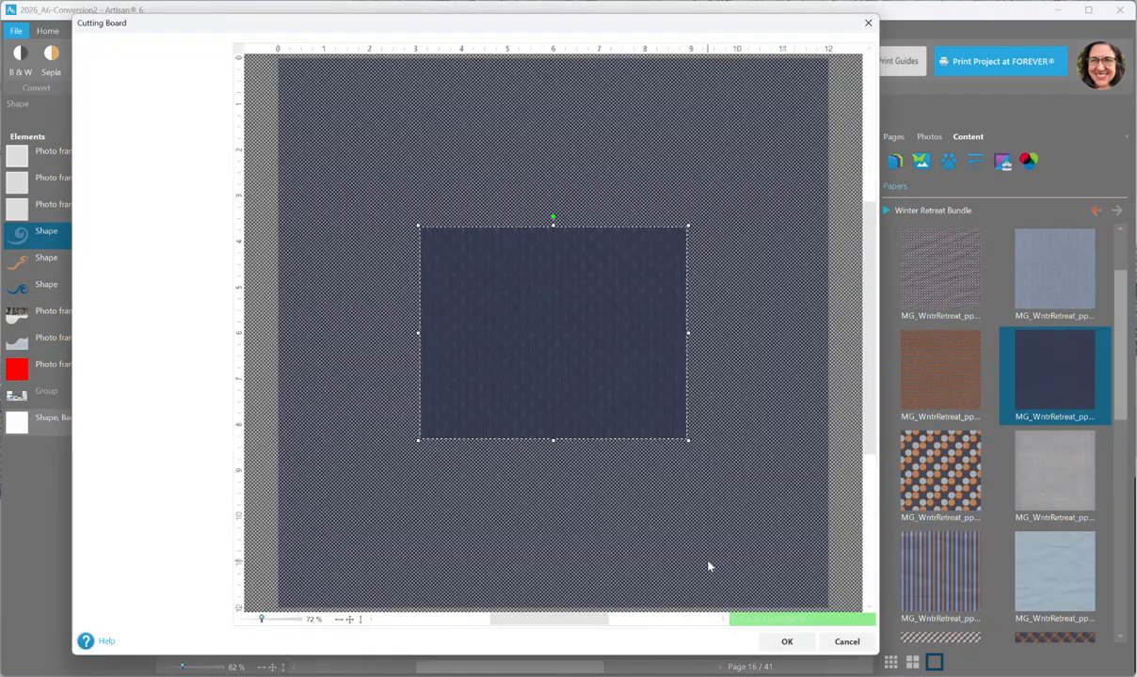
{"action": "left_click", "coordinate": [788, 641]}
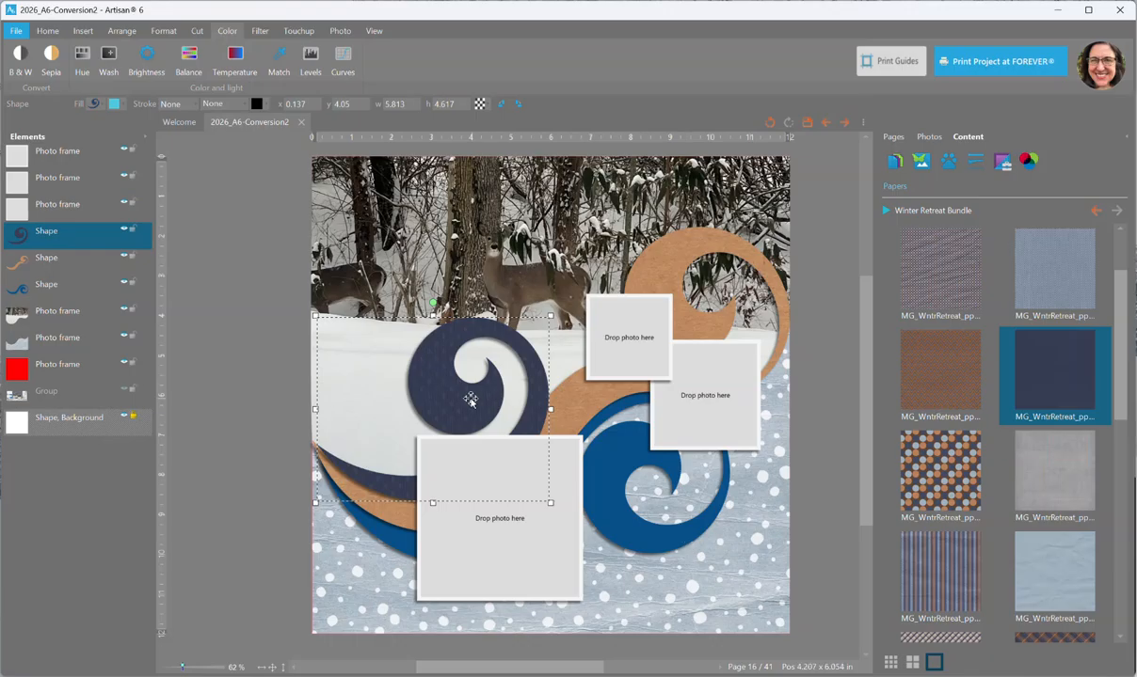
Fill the dark blue swirl with the plain white Winter Retreat paper, accepting the default paper placement.
{"action": "left_click", "coordinate": [625, 455]}
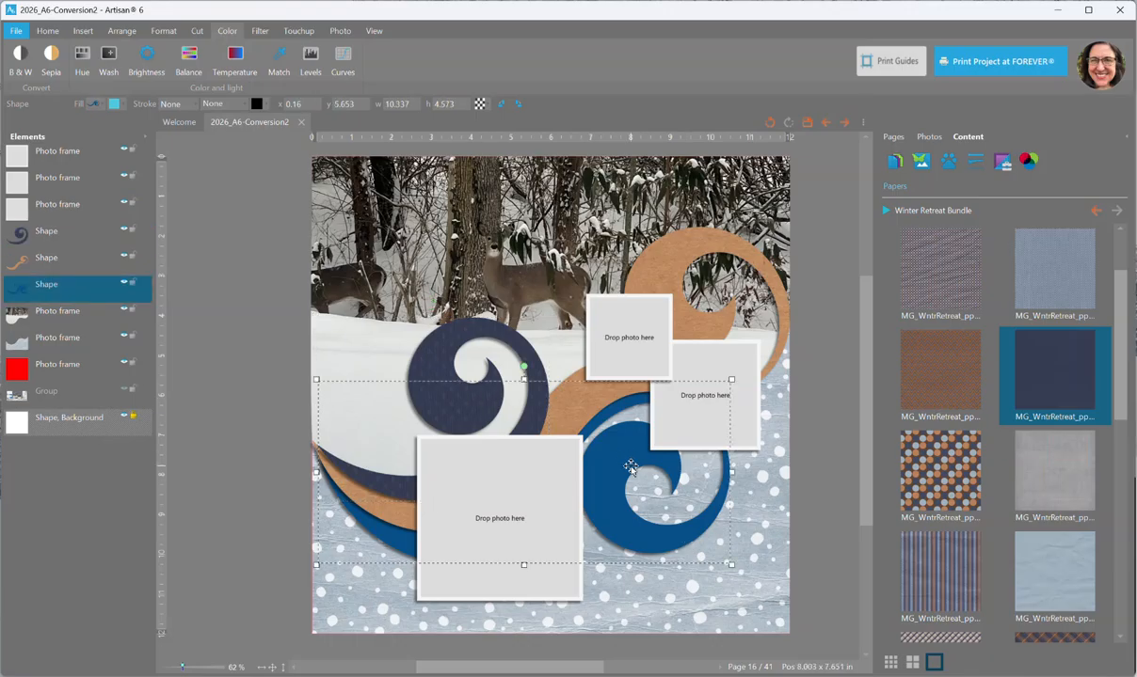
{"action": "scroll", "coordinate": [1004, 479], "scroll_direction": "up", "scroll_amount": 1}
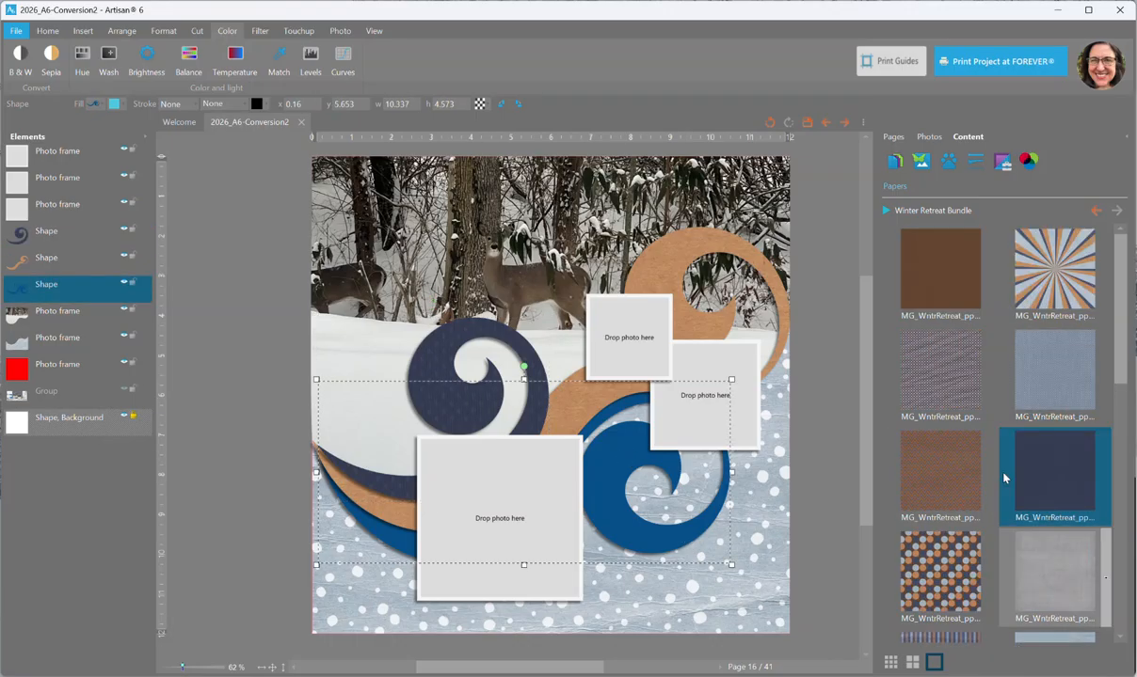
{"action": "scroll", "coordinate": [1004, 479], "scroll_direction": "down", "scroll_amount": 5}
{"action": "right_click", "coordinate": [1040, 477]}
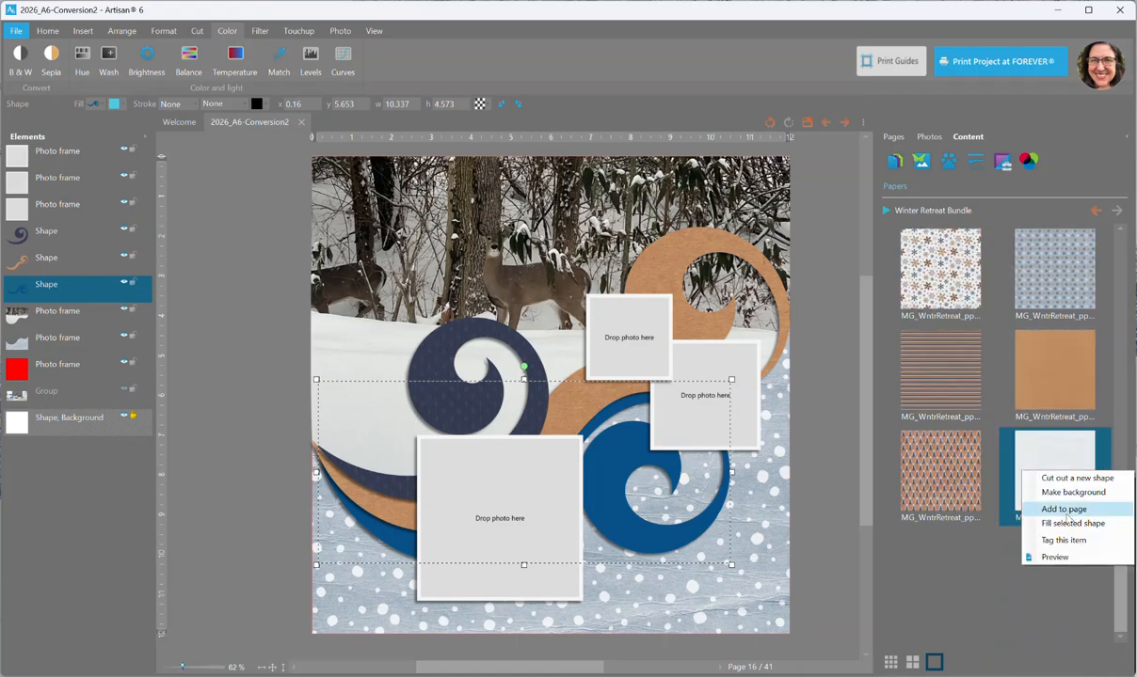
{"action": "left_click", "coordinate": [1063, 523]}
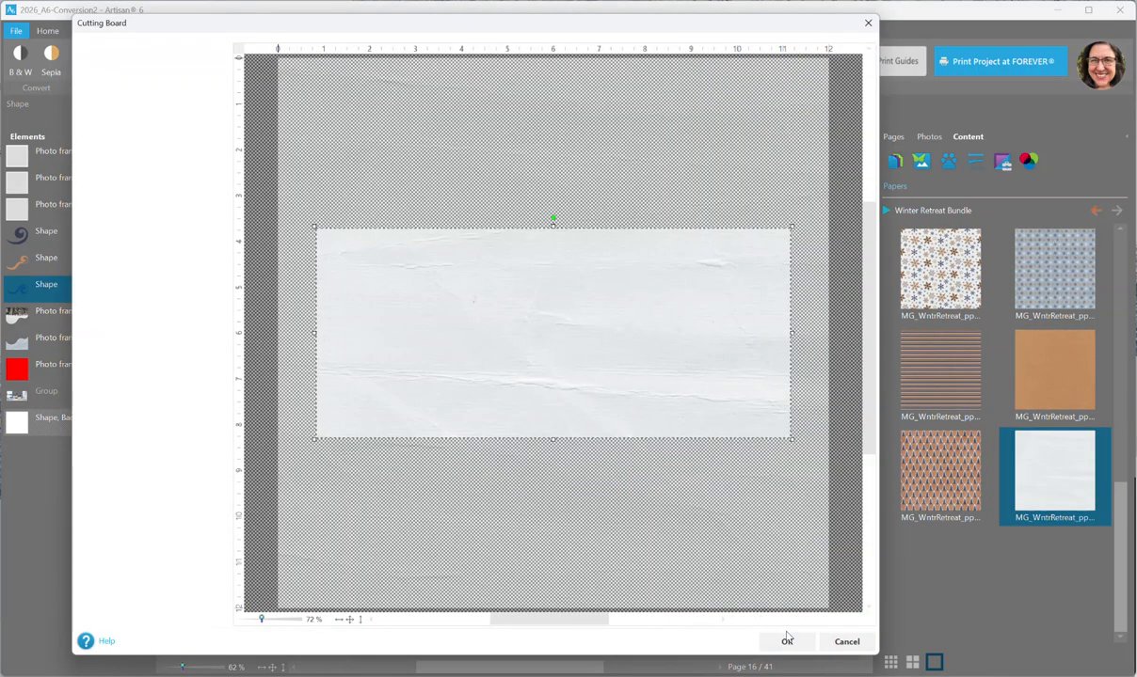
{"action": "left_click", "coordinate": [787, 641]}
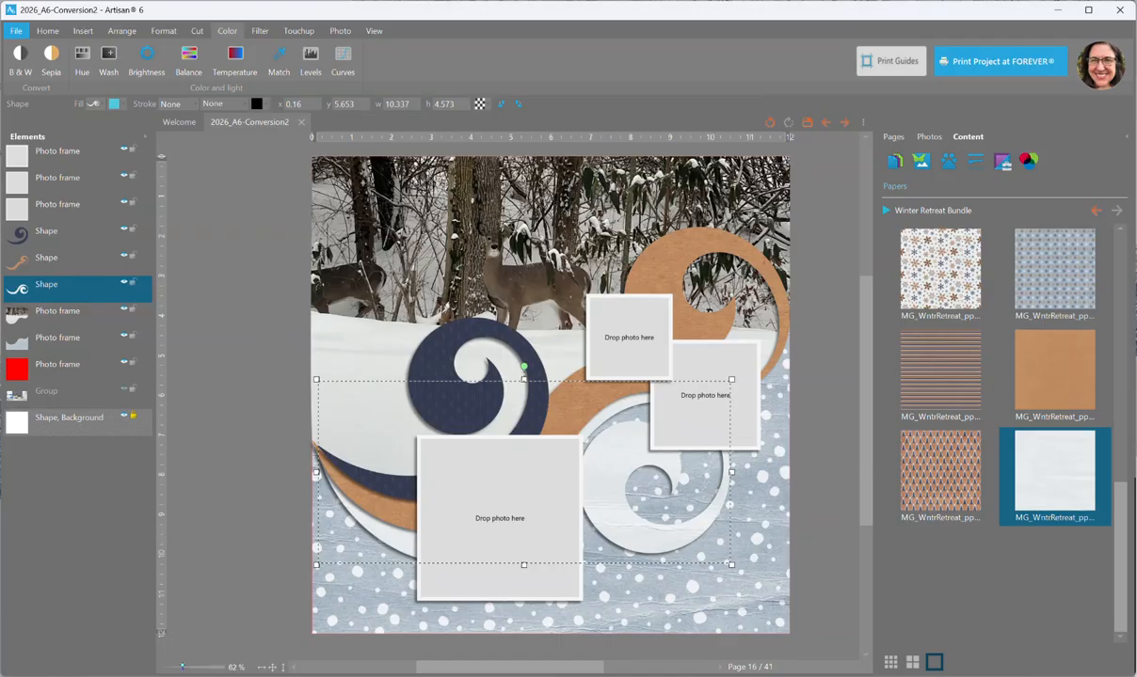
Fill the smallest square photo frame with the photo of a deer in the snowy woods.
{"action": "left_click_drag", "start_coordinate": [0, 311], "coordinate": [618, 318]}
{"action": "left_click", "coordinate": [628, 334]}
{"action": "left_click_drag", "start_coordinate": [685, 337], "coordinate": [686, 343]}
Group all elements of the swirl page, leaving out the already hidden group and the background, and hide the new group.
{"action": "scroll", "coordinate": [753, 378], "scroll_direction": "down", "scroll_amount": 1}
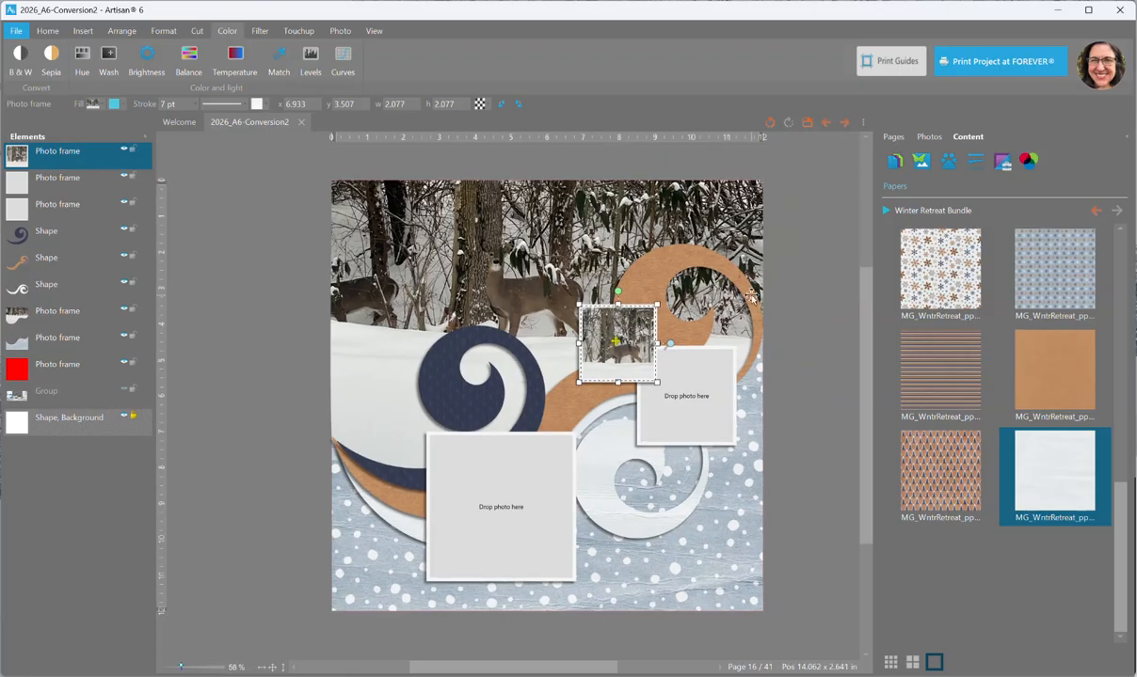
{"action": "scroll", "coordinate": [741, 310], "scroll_direction": "down", "scroll_amount": 1}
{"action": "scroll", "coordinate": [731, 323], "scroll_direction": "down", "scroll_amount": 1}
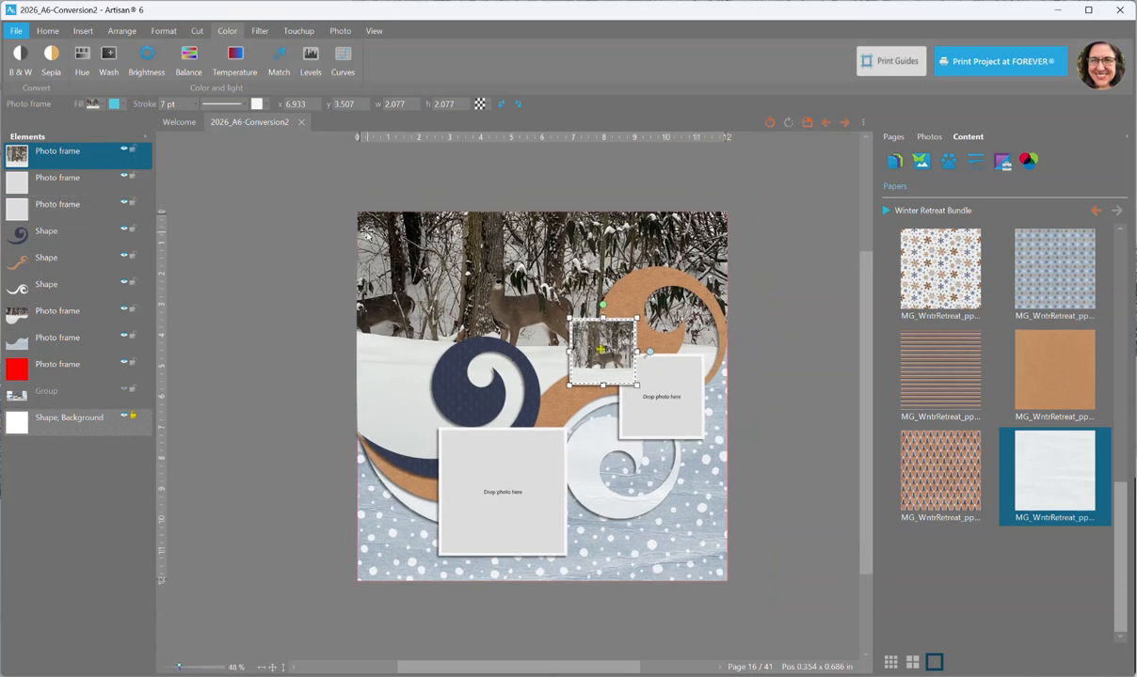
{"action": "left_click", "coordinate": [300, 195]}
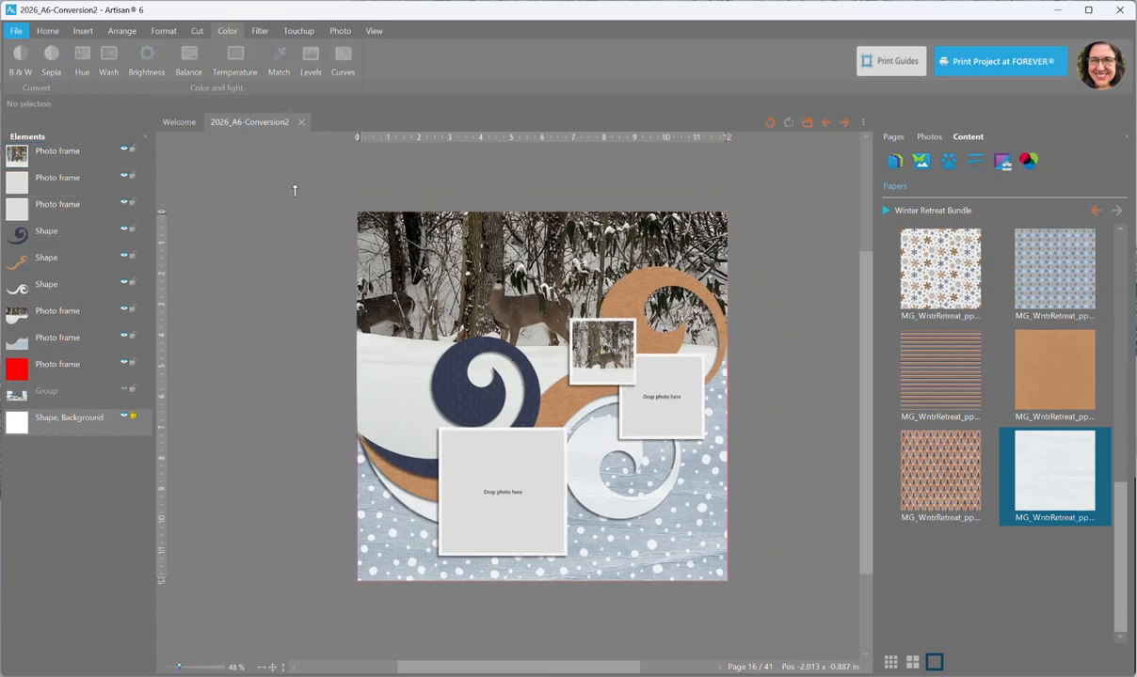
{"action": "key", "text": "ctrl+a"}
{"action": "right_click", "coordinate": [500, 241]}
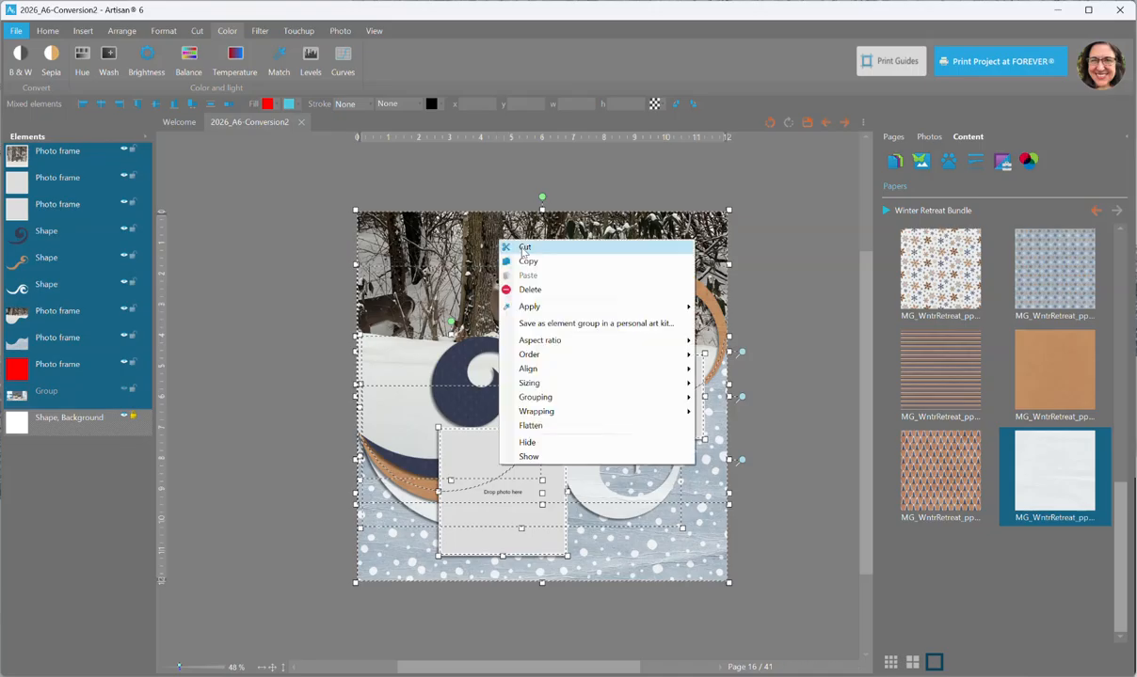
{"action": "mouse_move", "coordinate": [537, 401]}
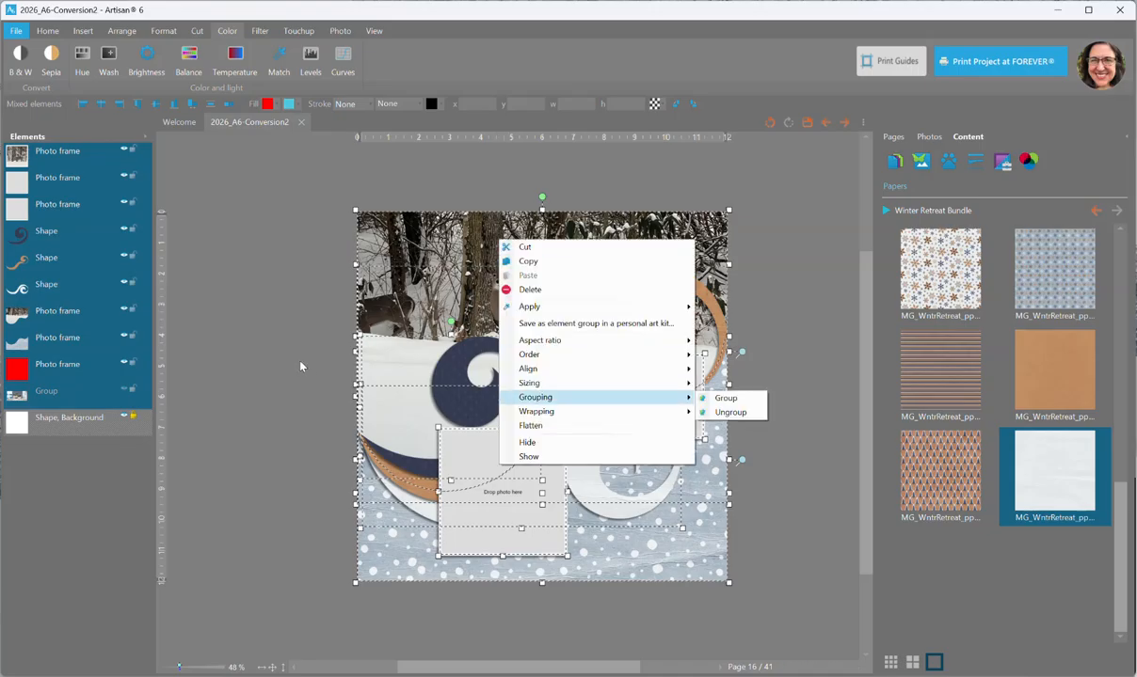
{"action": "left_click", "coordinate": [52, 395], "text": "ctrl"}
{"action": "right_click", "coordinate": [580, 269]}
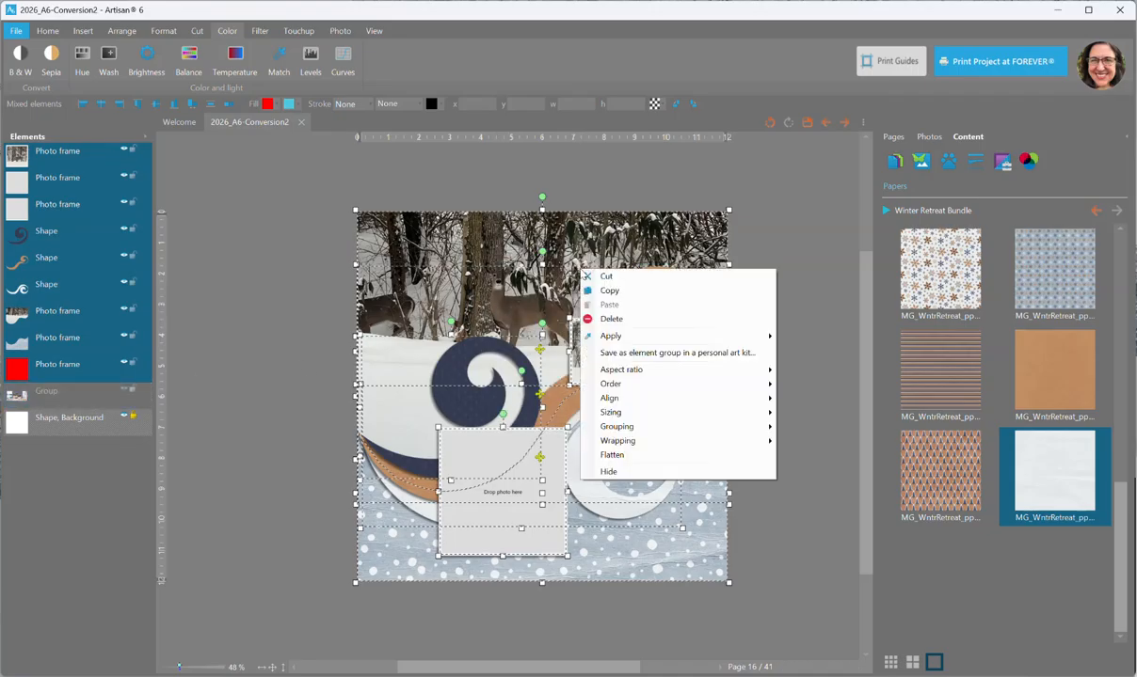
{"action": "mouse_move", "coordinate": [647, 426]}
{"action": "left_click", "coordinate": [832, 430]}
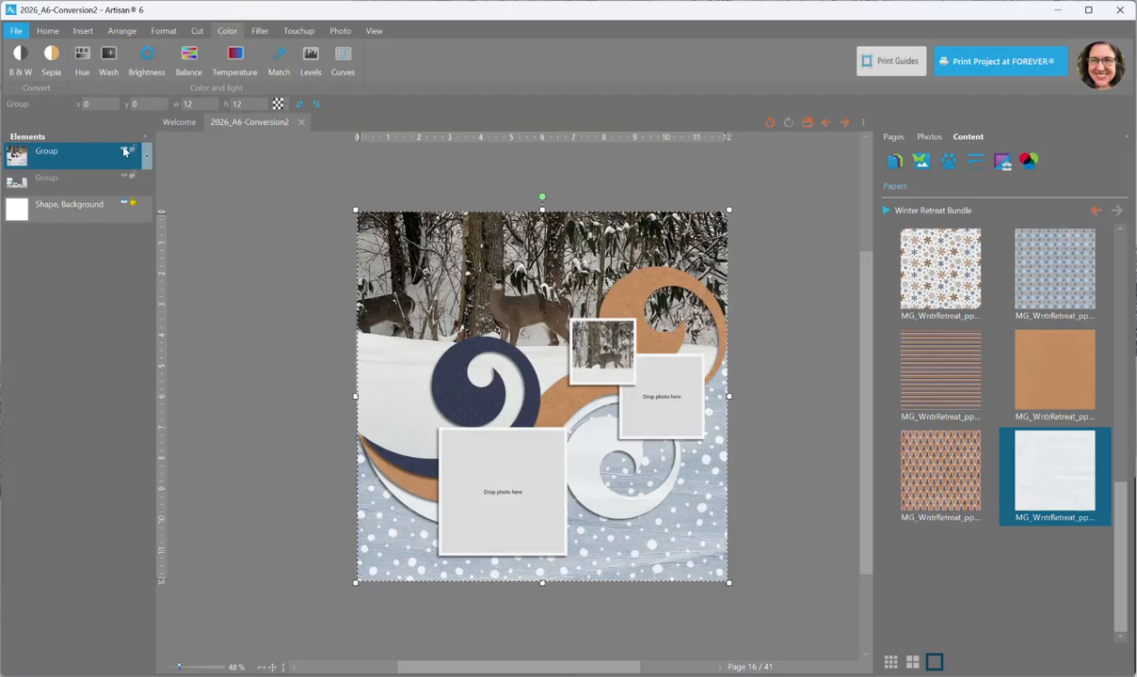
{"action": "left_click", "coordinate": [125, 150]}
Show the embellishments of the Everyday Enhanced Big Wave EZ Pages selection and add the vertical teal ribbon page group to the page.
{"action": "scroll", "coordinate": [576, 412], "scroll_direction": "up", "scroll_amount": 2}
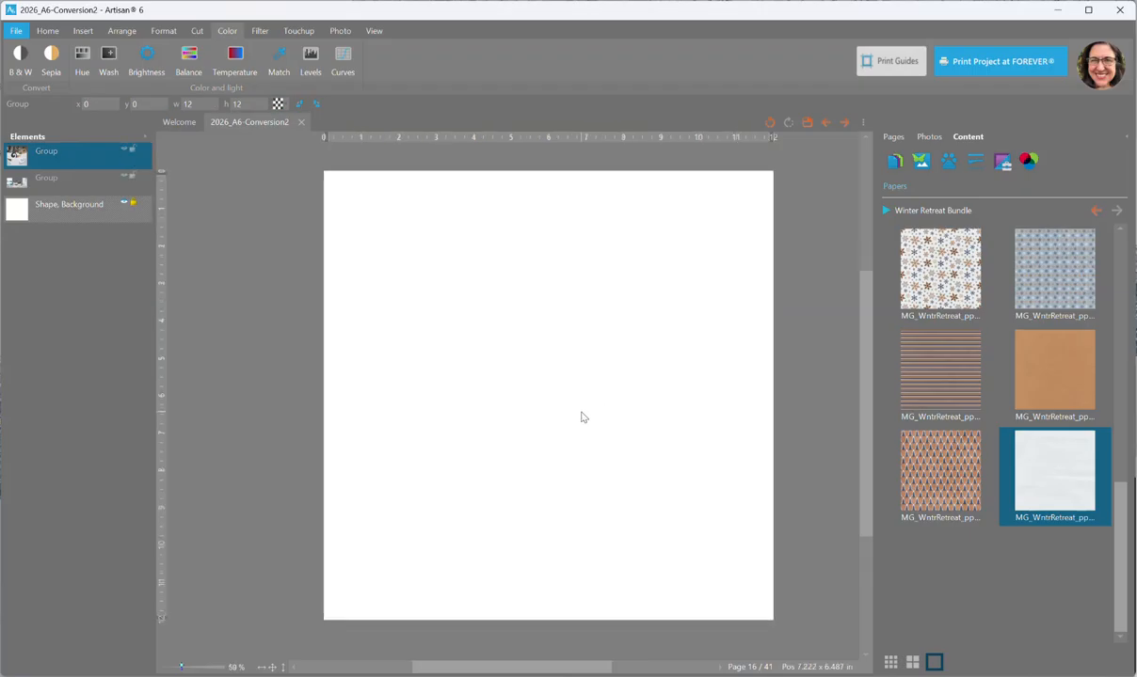
{"action": "left_click", "coordinate": [883, 210]}
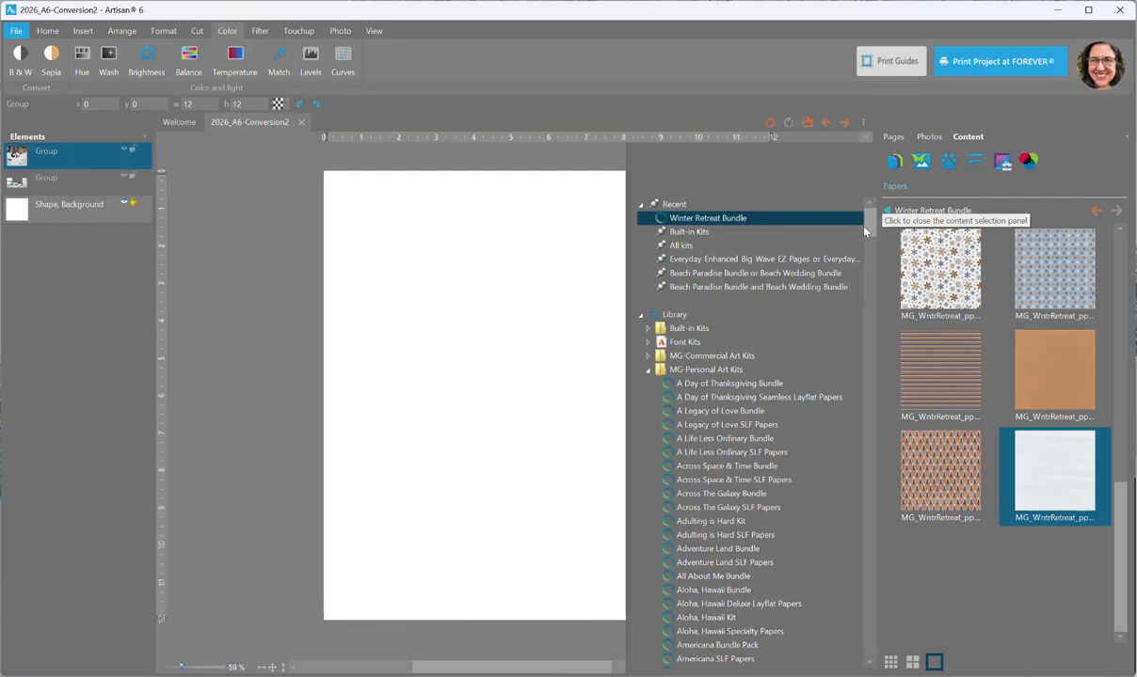
{"action": "left_click", "coordinate": [739, 259]}
{"action": "left_click", "coordinate": [921, 162]}
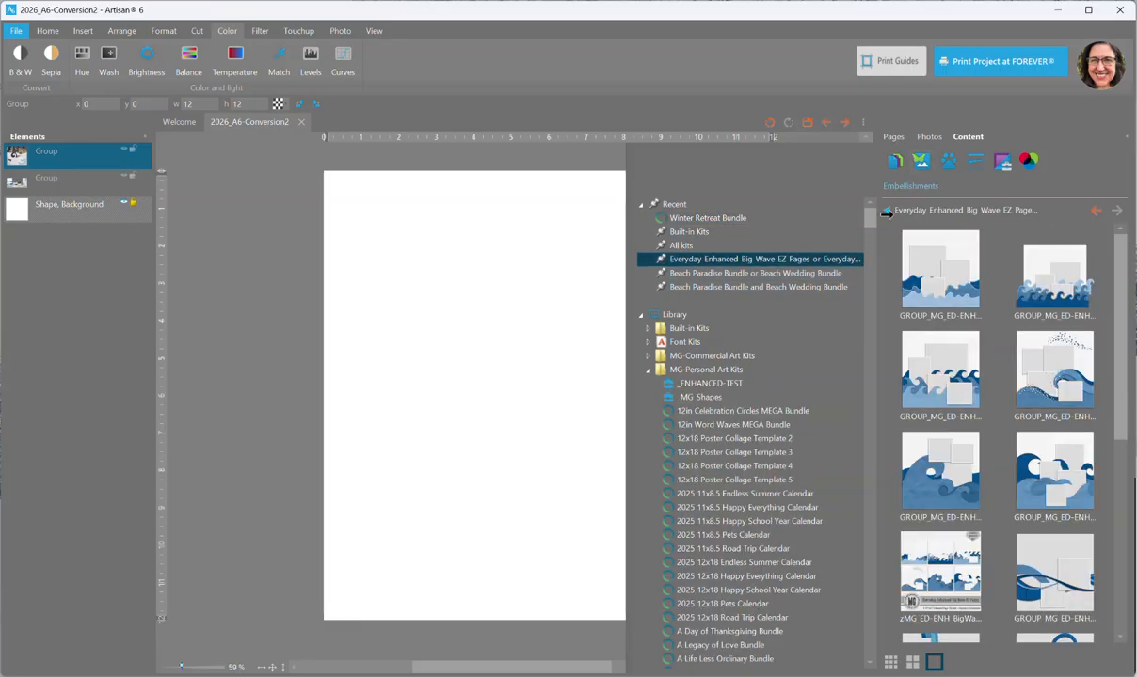
{"action": "left_click", "coordinate": [886, 211]}
{"action": "scroll", "coordinate": [1068, 387], "scroll_direction": "down", "scroll_amount": 3}
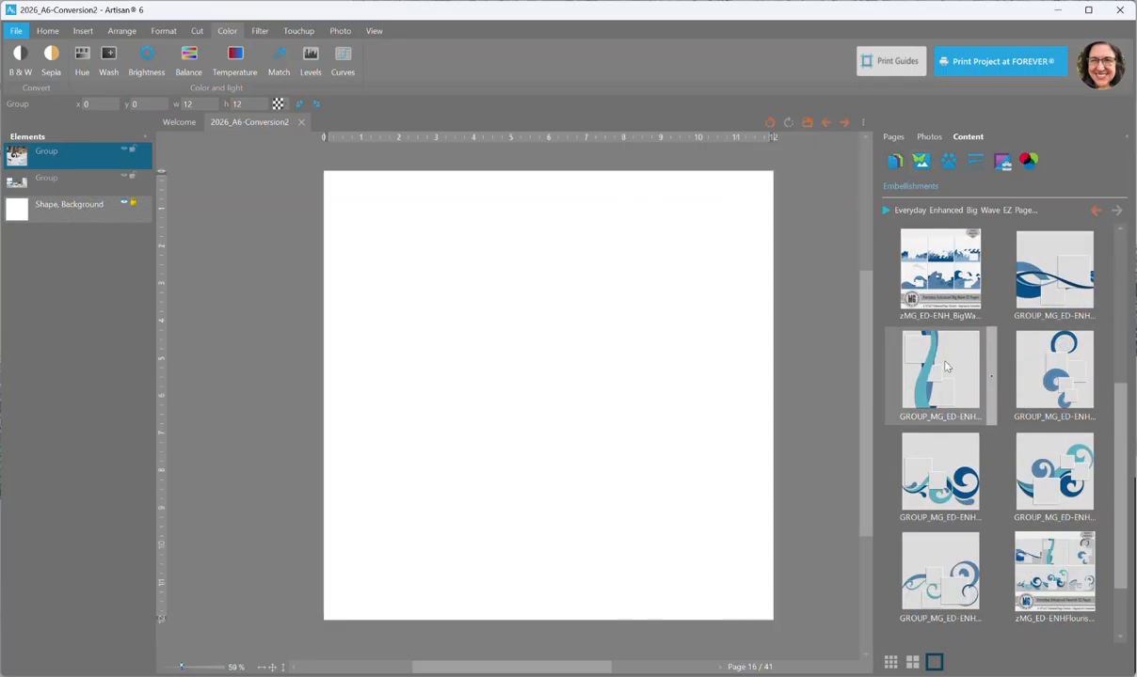
{"action": "right_click", "coordinate": [939, 361]}
{"action": "left_click", "coordinate": [969, 364]}
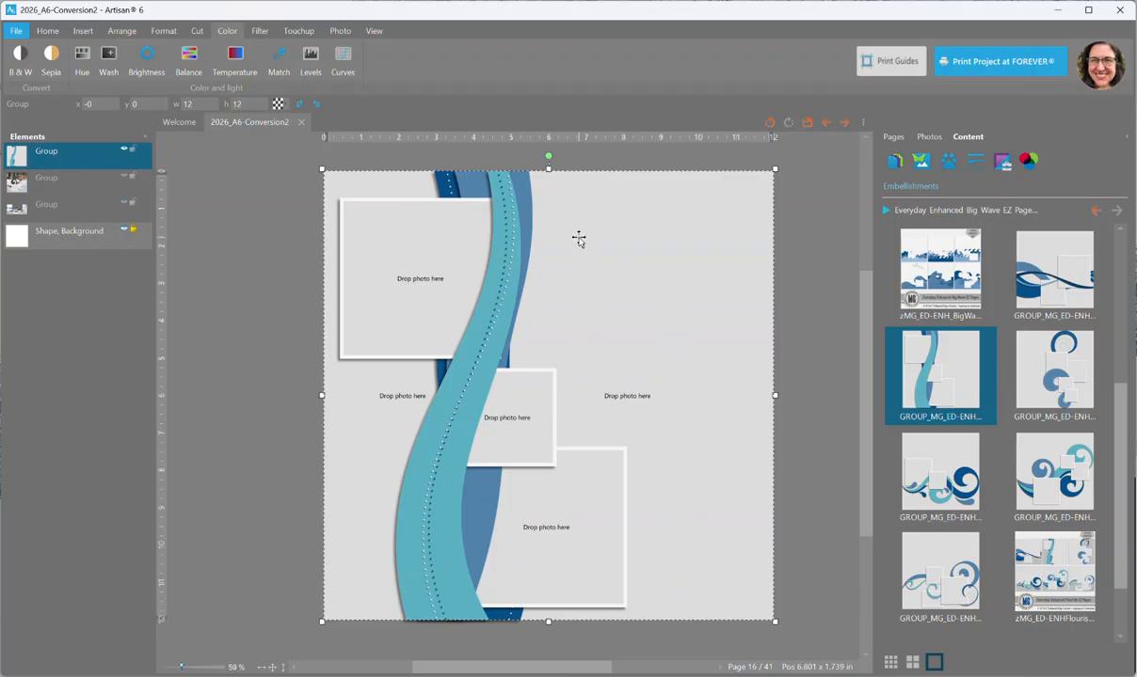
Rotate the ribbon page group a quarter turn counterclockwise and ungroup it into separate elements.
{"action": "left_click", "coordinate": [298, 104]}
{"action": "right_click", "coordinate": [538, 230]}
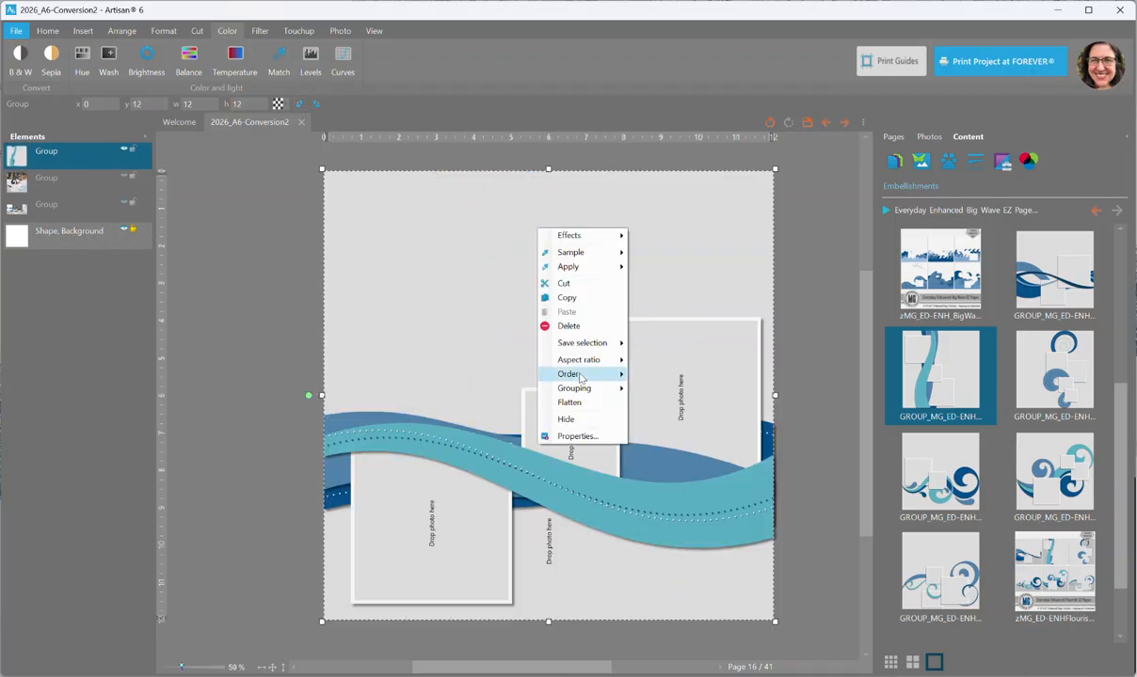
{"action": "mouse_move", "coordinate": [565, 388]}
{"action": "left_click", "coordinate": [663, 404]}
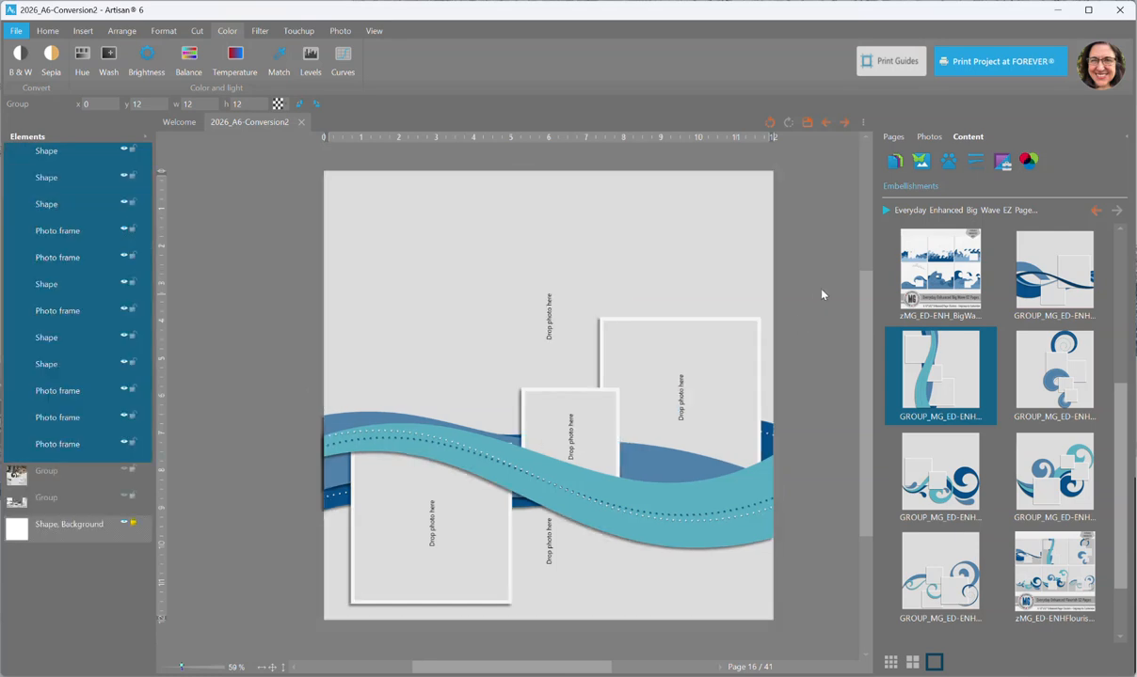
{"action": "left_click", "coordinate": [527, 282]}
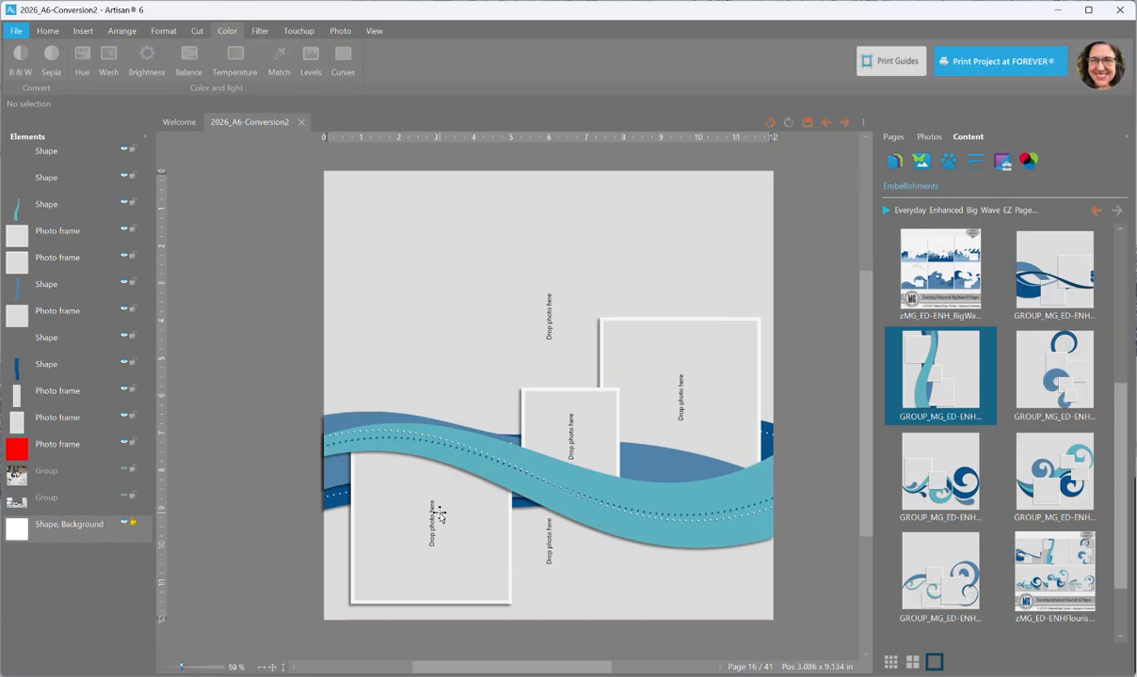
Rotate the three white-bordered photo frames so their placeholders read upright, and select them together for formatting.
{"action": "left_click", "coordinate": [417, 486]}
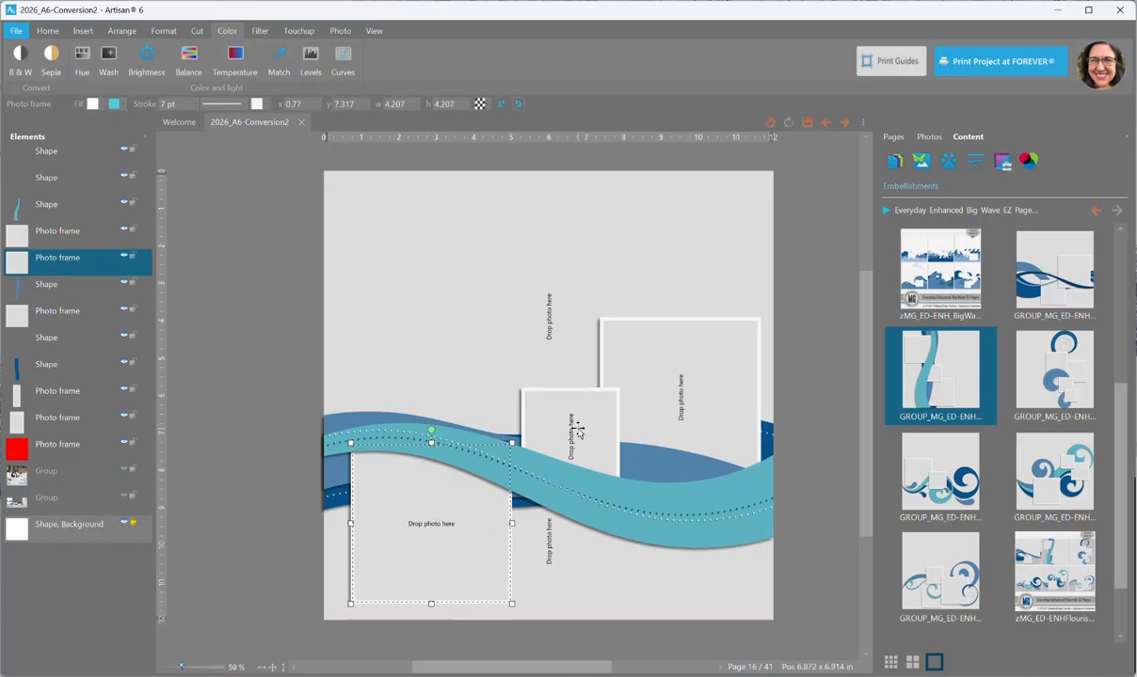
{"action": "left_click", "coordinate": [543, 402]}
{"action": "left_click", "coordinate": [665, 324]}
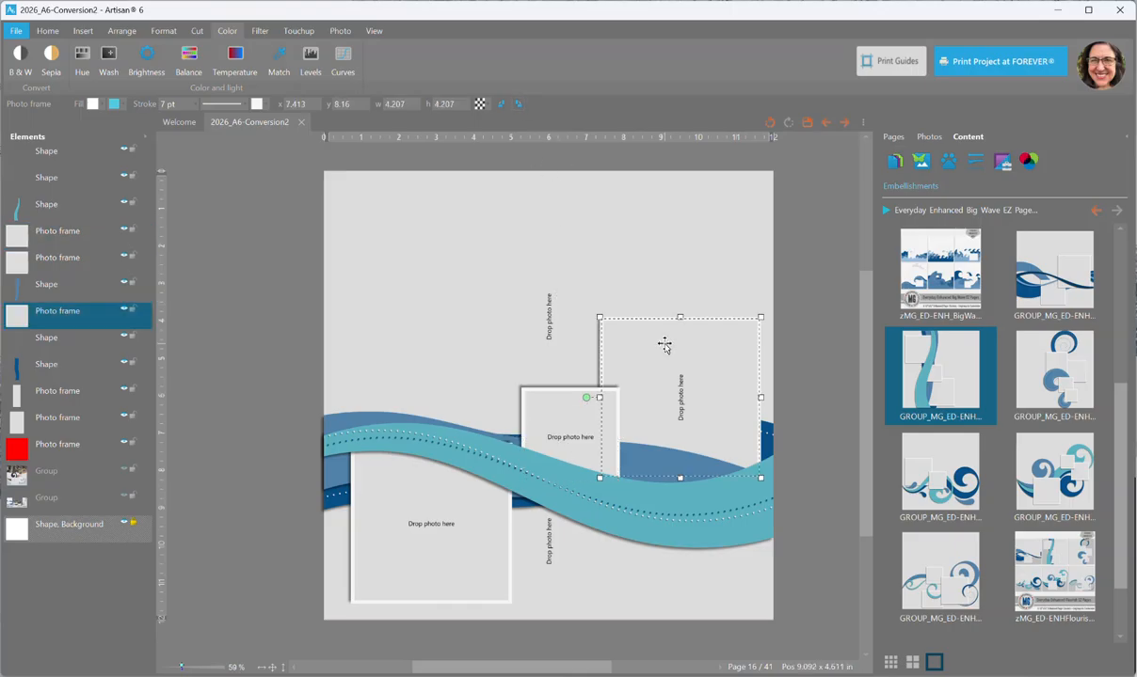
{"action": "left_click", "coordinate": [554, 419], "text": "shift"}
{"action": "left_click", "coordinate": [407, 508], "text": "shift"}
{"action": "left_click", "coordinate": [163, 31]}
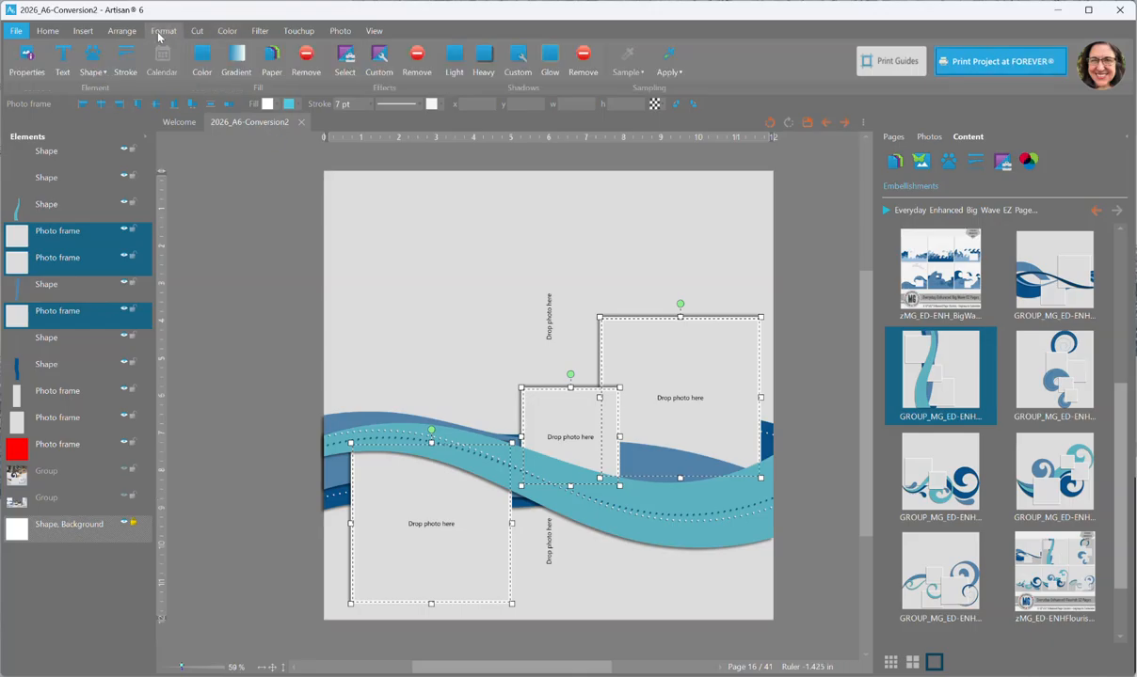
{"action": "left_click", "coordinate": [821, 308]}
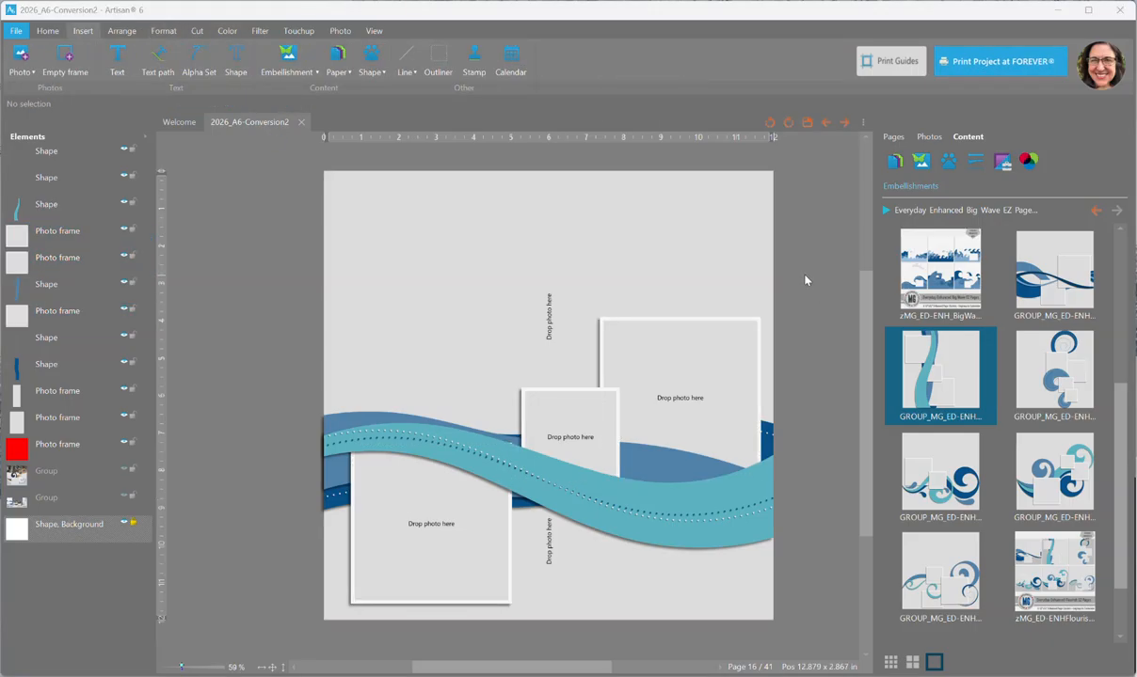
Flatten the upper background photo frame and the lower background photo frame into shapes.
{"action": "left_click", "coordinate": [561, 247]}
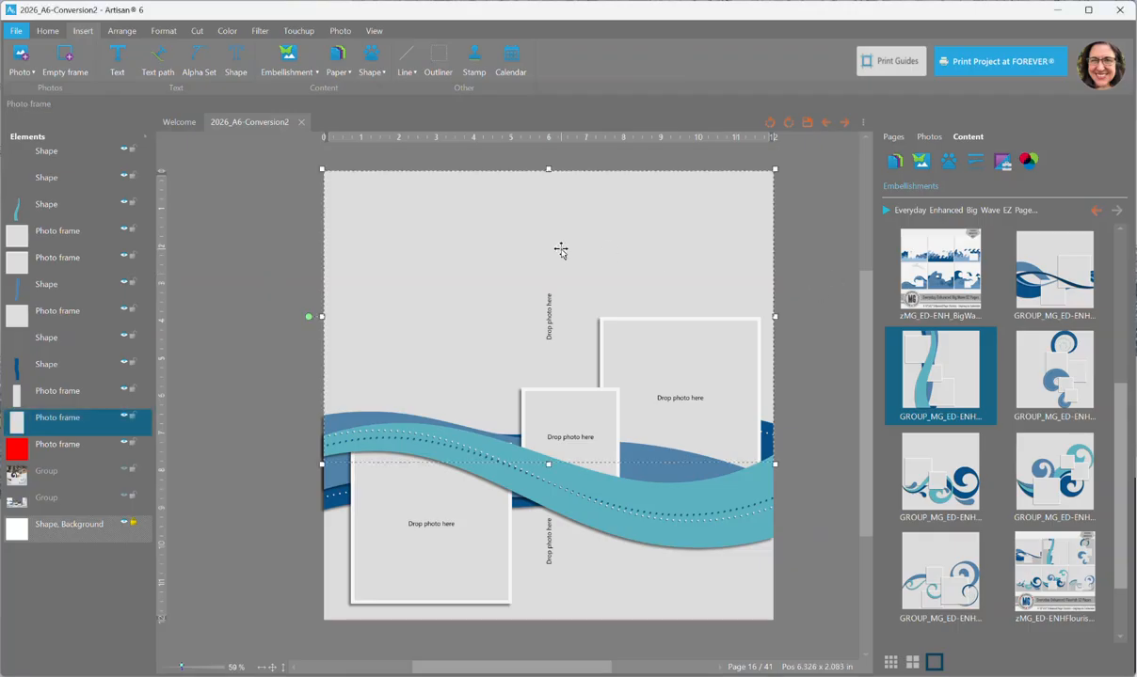
{"action": "right_click", "coordinate": [551, 233]}
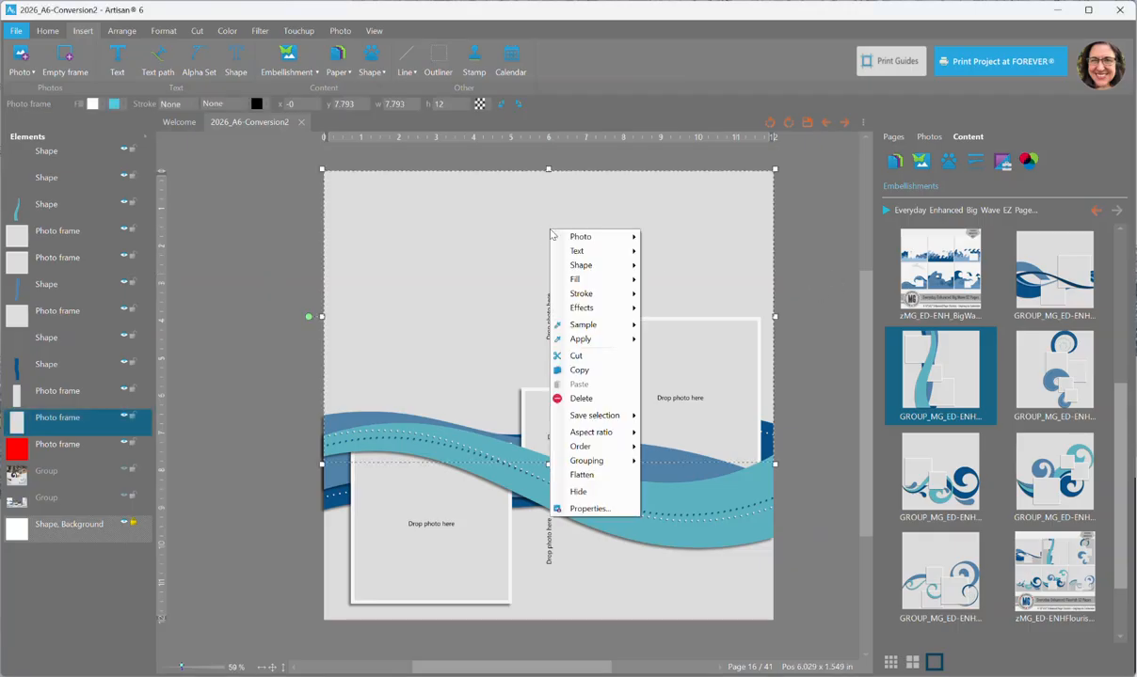
{"action": "left_click", "coordinate": [584, 474]}
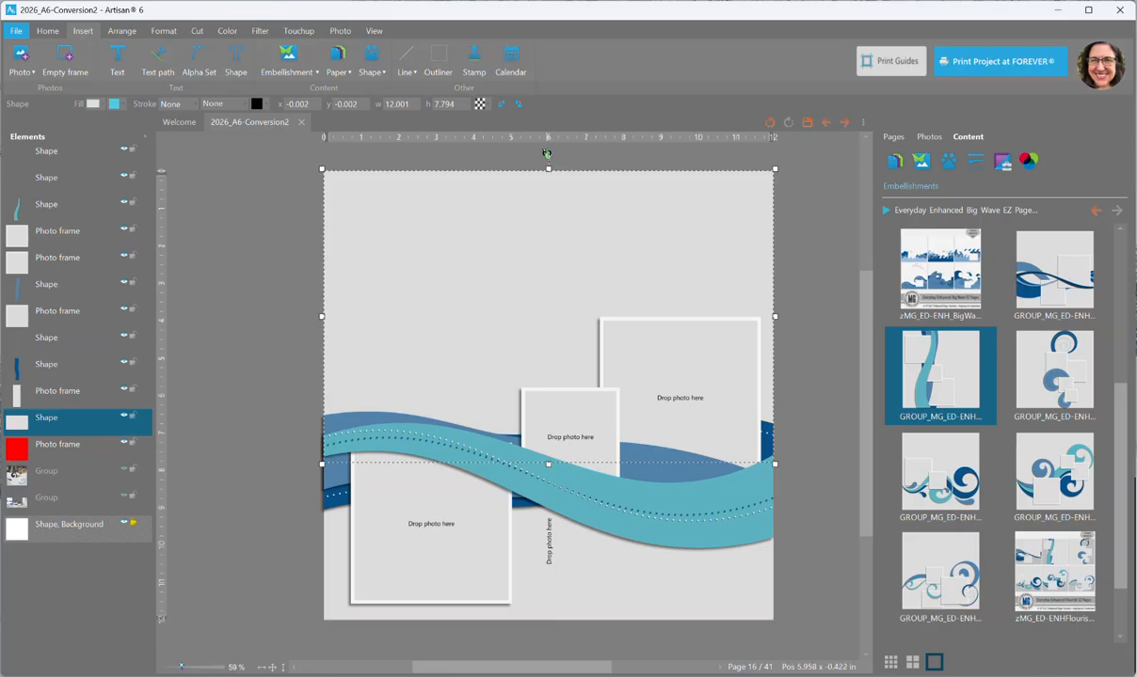
{"action": "left_click", "coordinate": [606, 574]}
{"action": "right_click", "coordinate": [606, 573]}
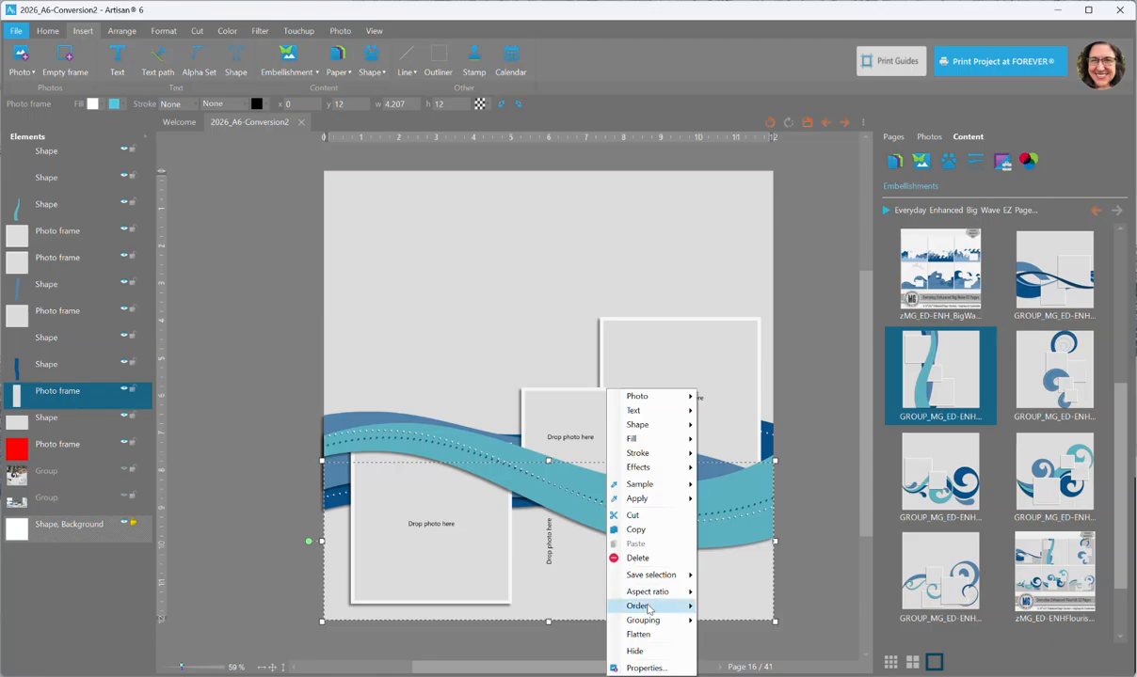
{"action": "left_click", "coordinate": [639, 635]}
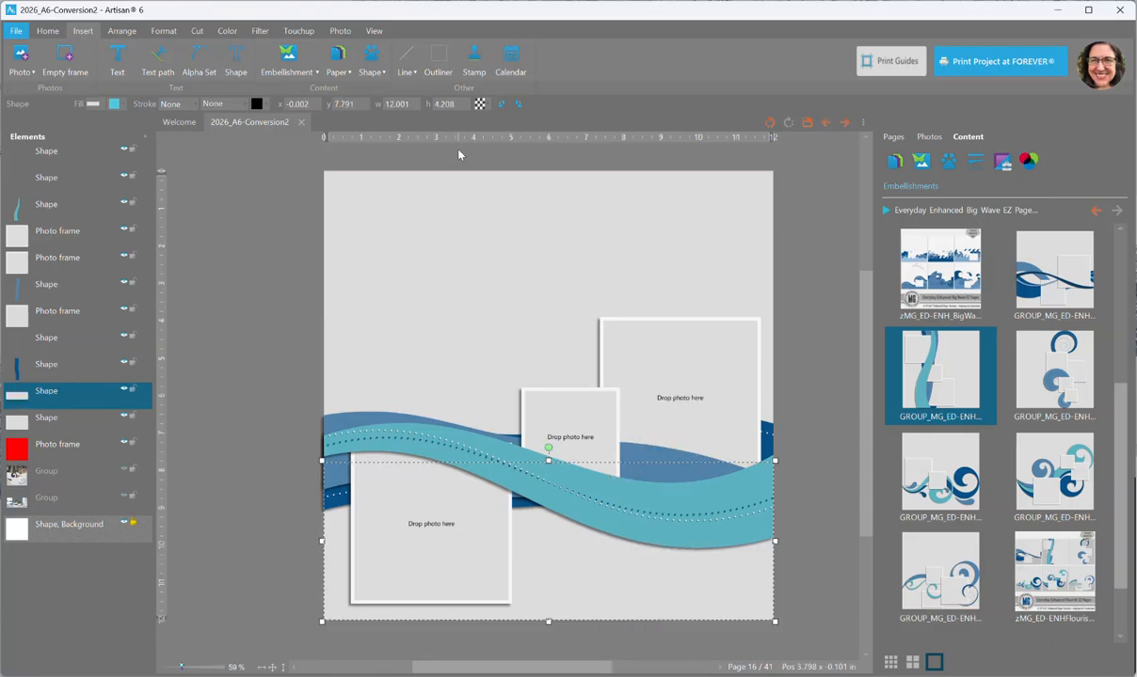
Create an outline shape from the flattened lower background and place it in the layer order just above that background, beneath the ribbons.
{"action": "left_click", "coordinate": [440, 63]}
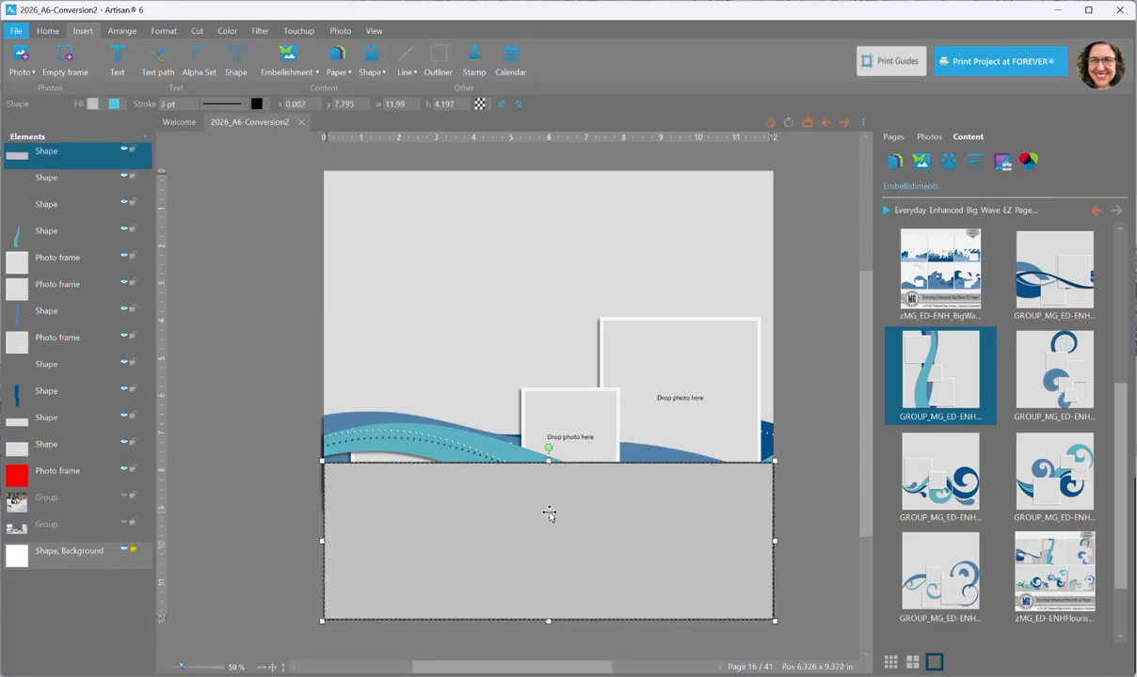
{"action": "left_click_drag", "start_coordinate": [70, 152], "coordinate": [70, 400]}
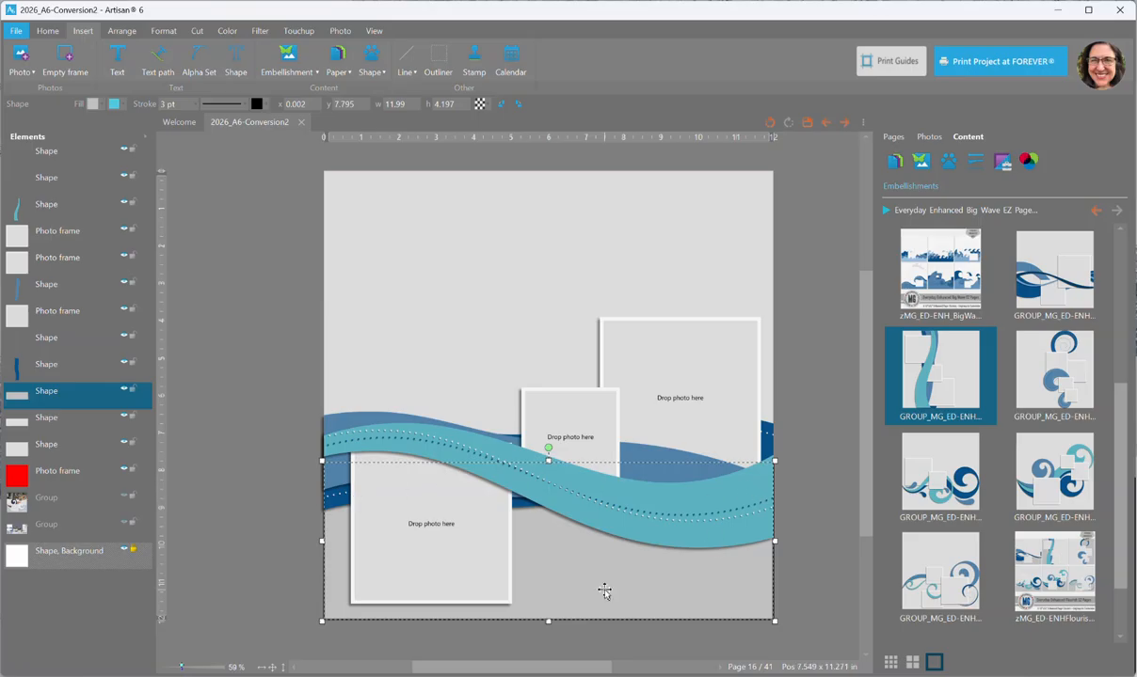
Remove the stroke from the lower background's outline shape and convert its fill to a photo drop point.
{"action": "left_click", "coordinate": [219, 104]}
{"action": "left_click", "coordinate": [230, 116]}
{"action": "right_click", "coordinate": [580, 565]}
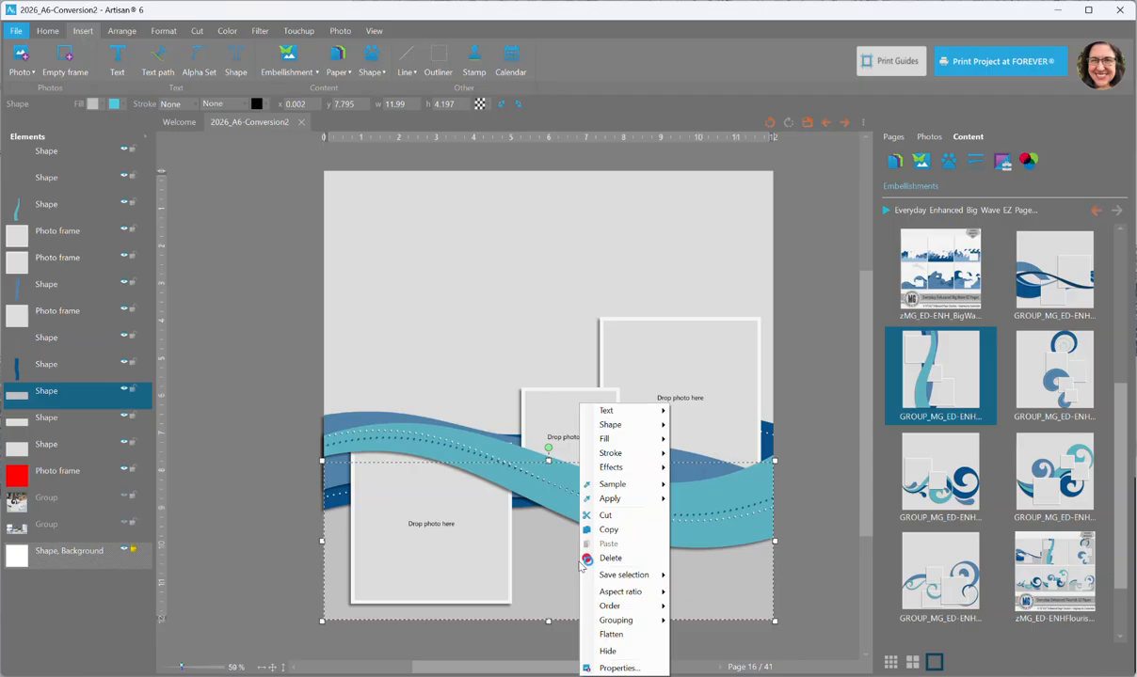
{"action": "mouse_move", "coordinate": [578, 438]}
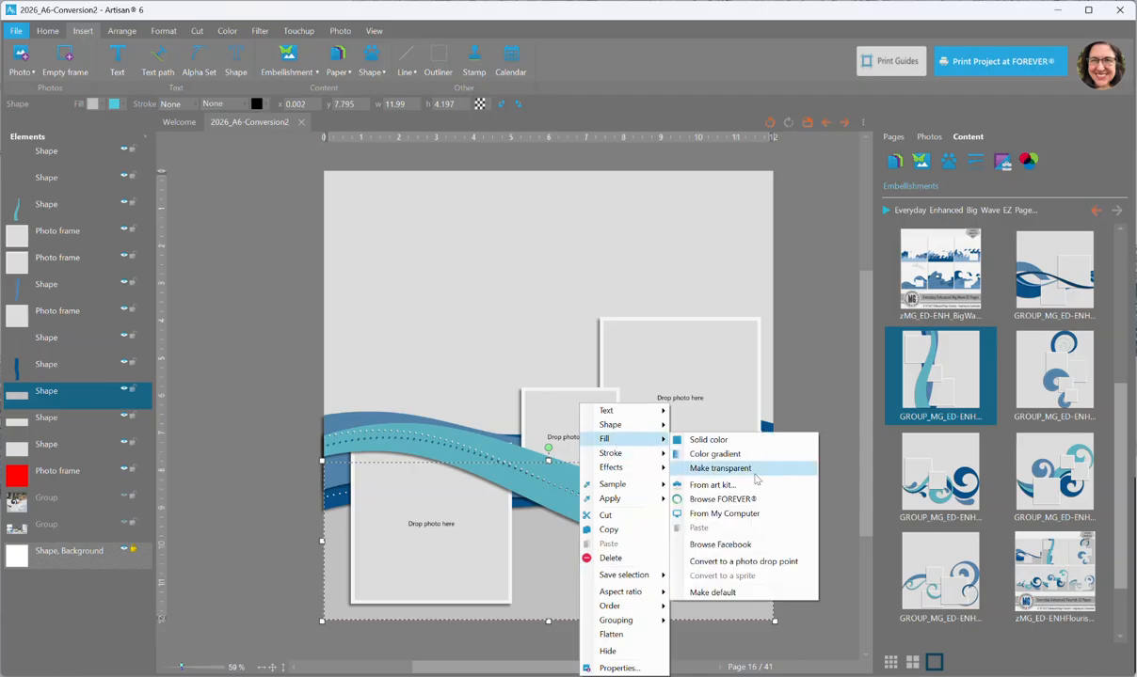
{"action": "left_click", "coordinate": [736, 563]}
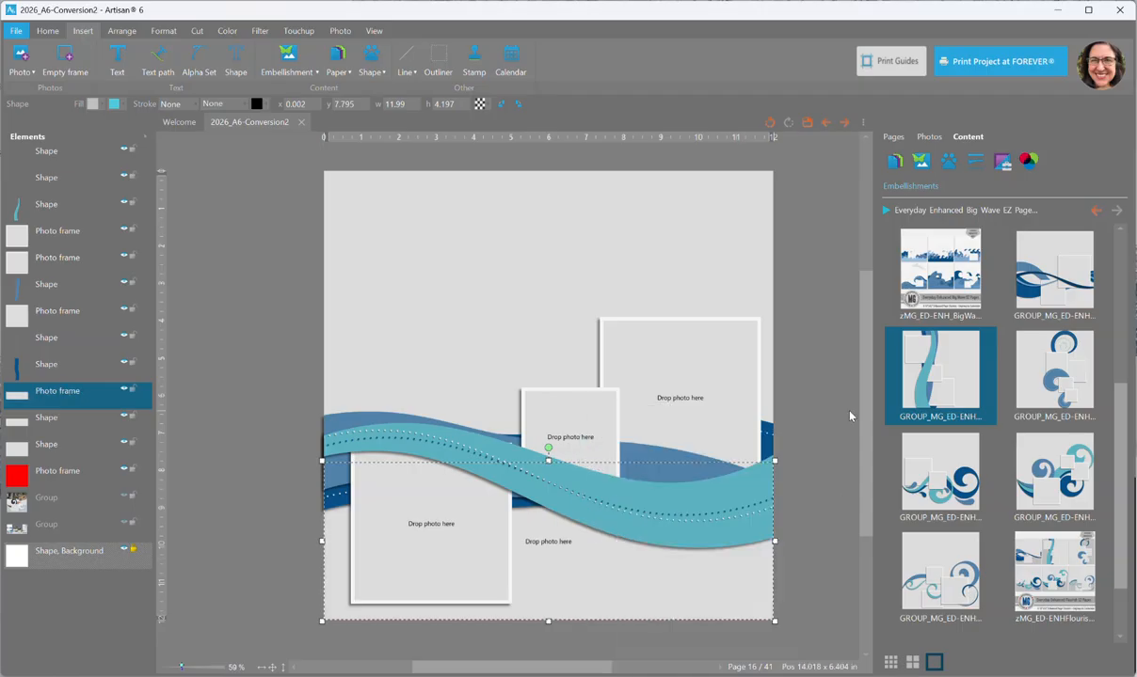
Create a strokeless outline shape from the upper background and place it in the layer order just above the lower background's new photo frame.
{"action": "left_click", "coordinate": [458, 299]}
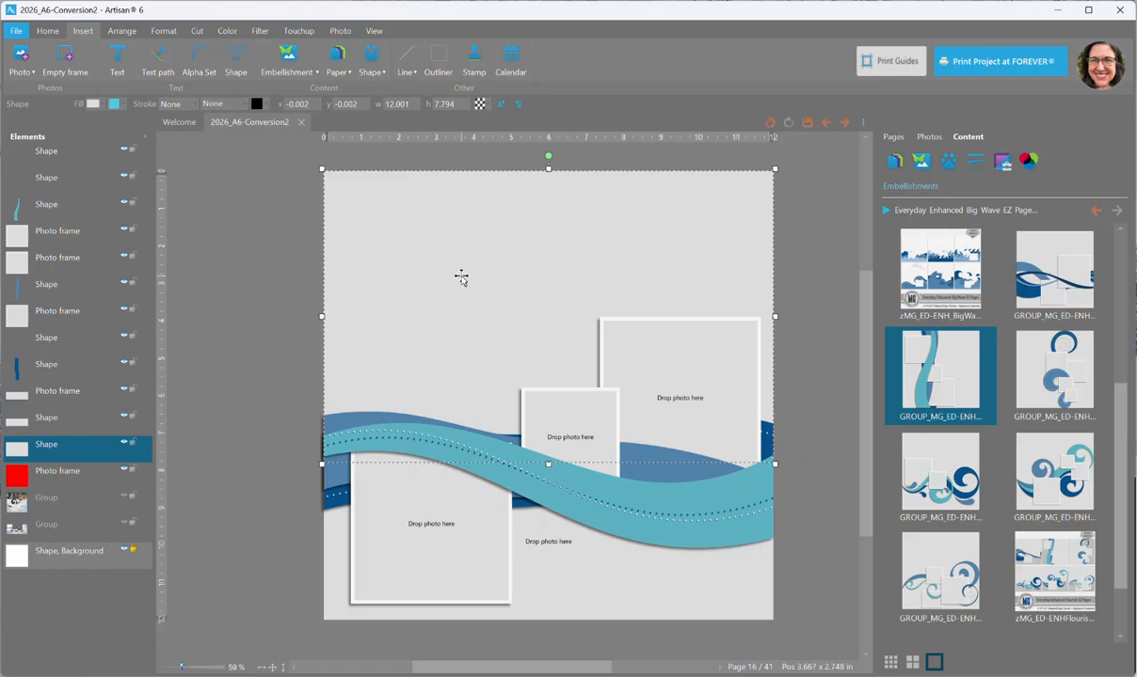
{"action": "left_click", "coordinate": [440, 68]}
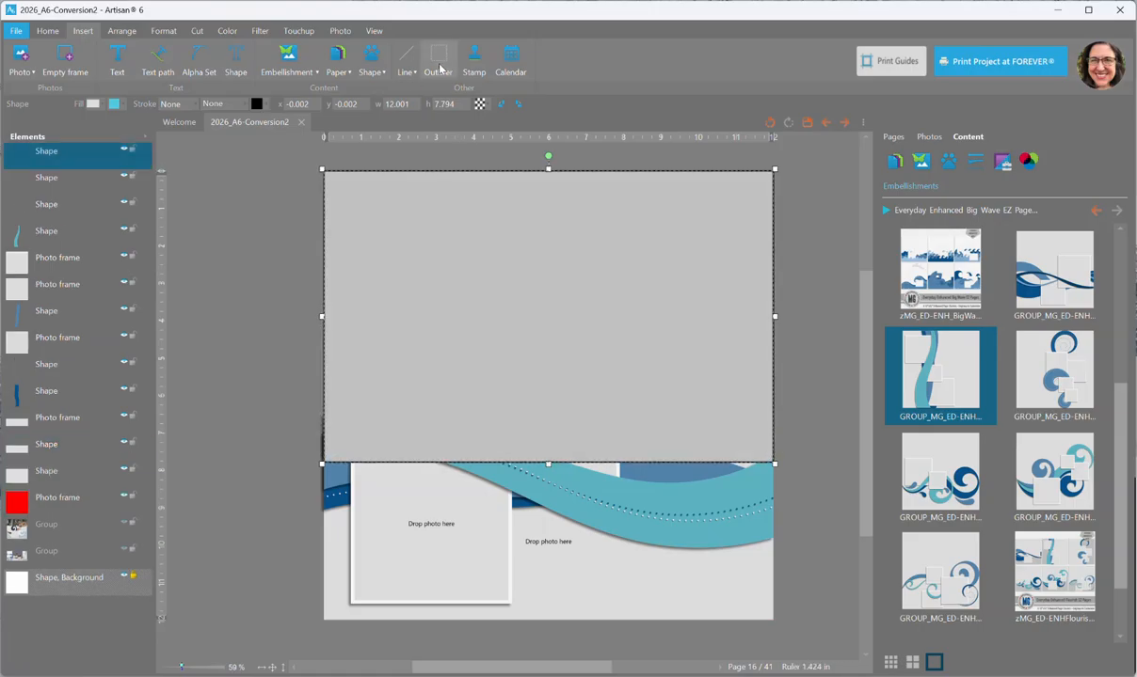
{"action": "left_click", "coordinate": [220, 107]}
{"action": "left_click", "coordinate": [227, 118]}
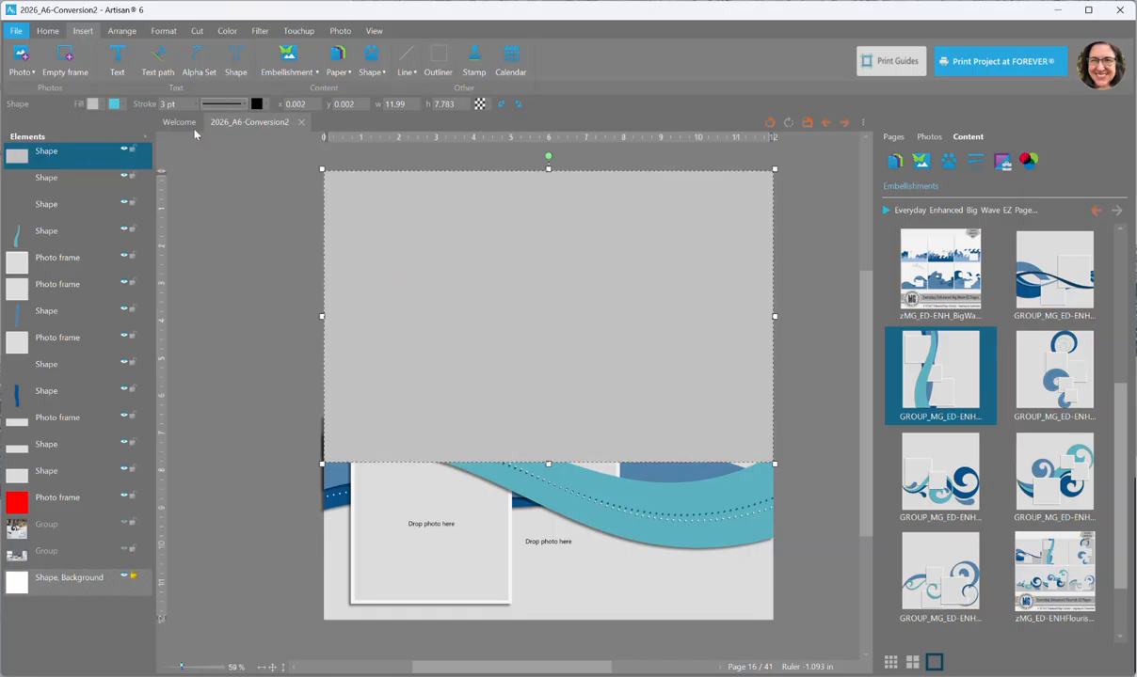
{"action": "mouse_move", "coordinate": [76, 153]}
{"action": "left_mouse_down"}
{"action": "mouse_move", "coordinate": [59, 357]}
{"action": "mouse_move", "coordinate": [66, 323]}
{"action": "mouse_move", "coordinate": [71, 381]}
{"action": "left_mouse_up"}
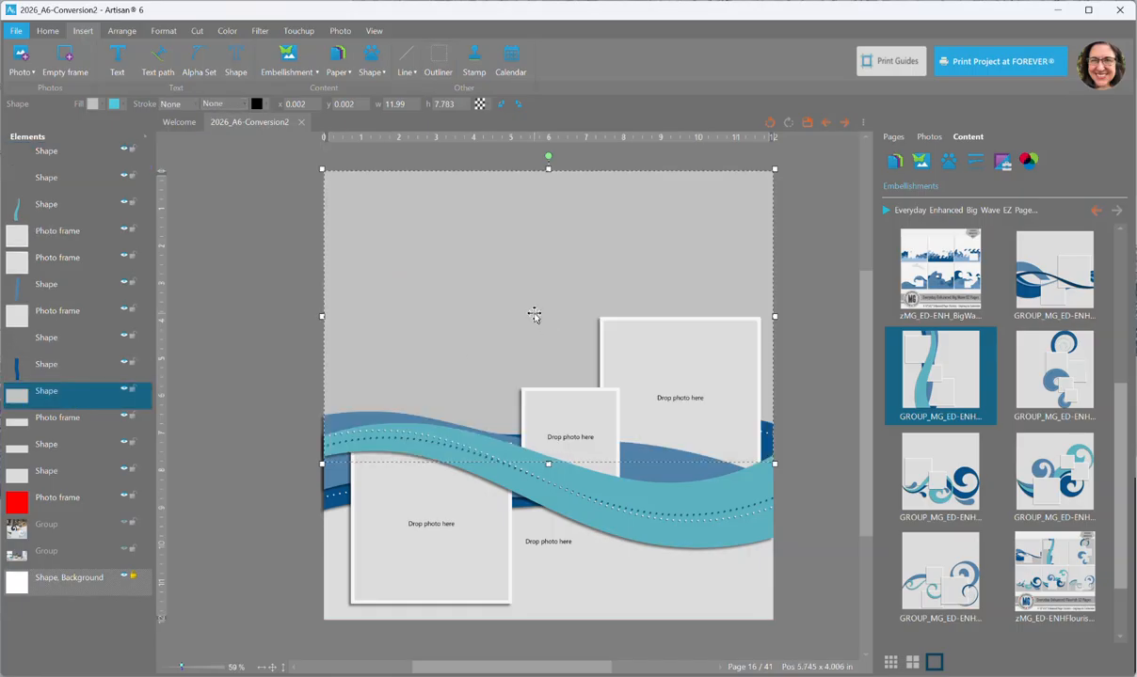
Convert the upper background's outline shape to a photo drop point and clear the selection.
{"action": "right_click", "coordinate": [475, 276]}
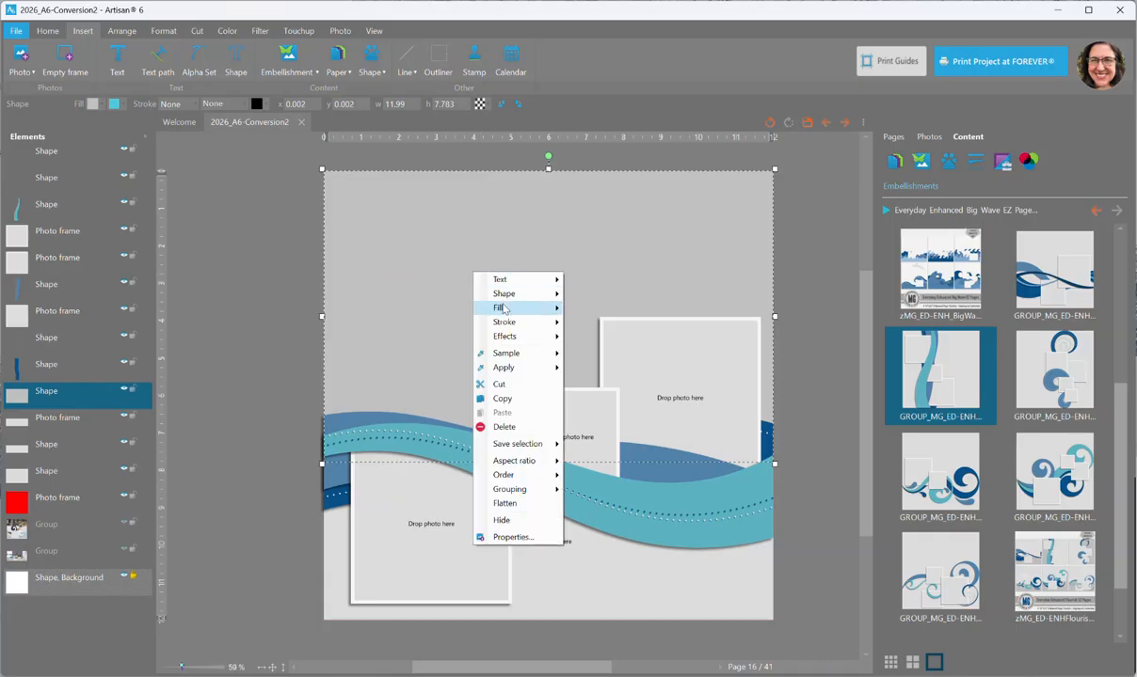
{"action": "mouse_move", "coordinate": [513, 308]}
{"action": "left_click", "coordinate": [612, 431]}
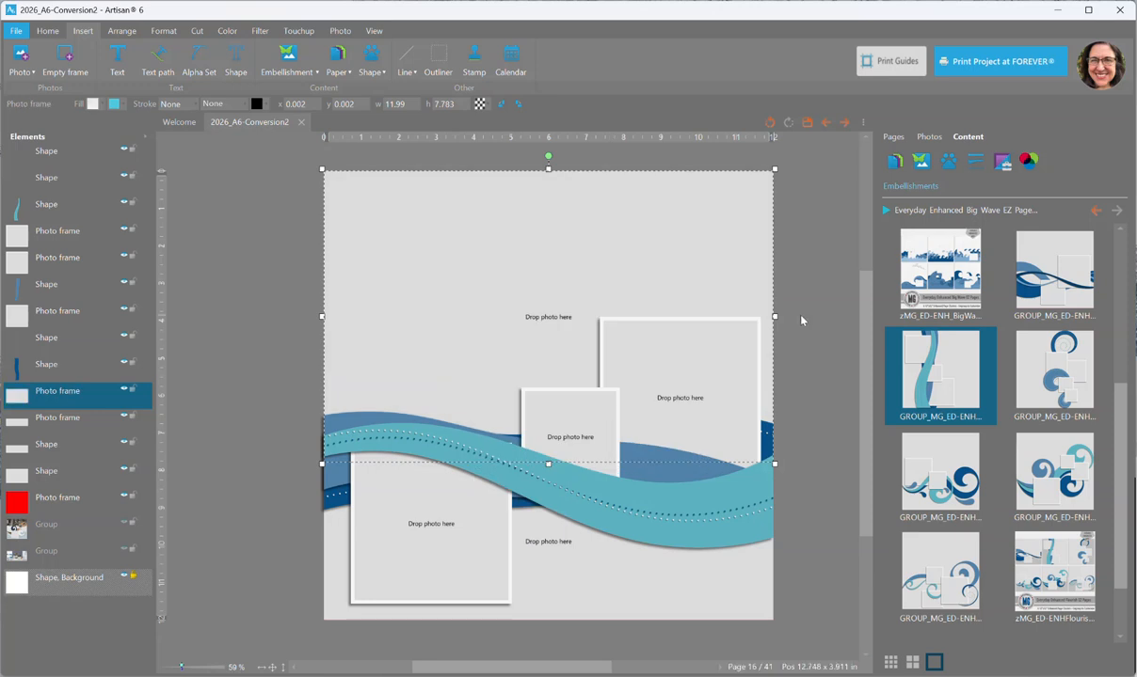
{"action": "left_click", "coordinate": [807, 317]}
{"action": "left_click", "coordinate": [755, 485]}
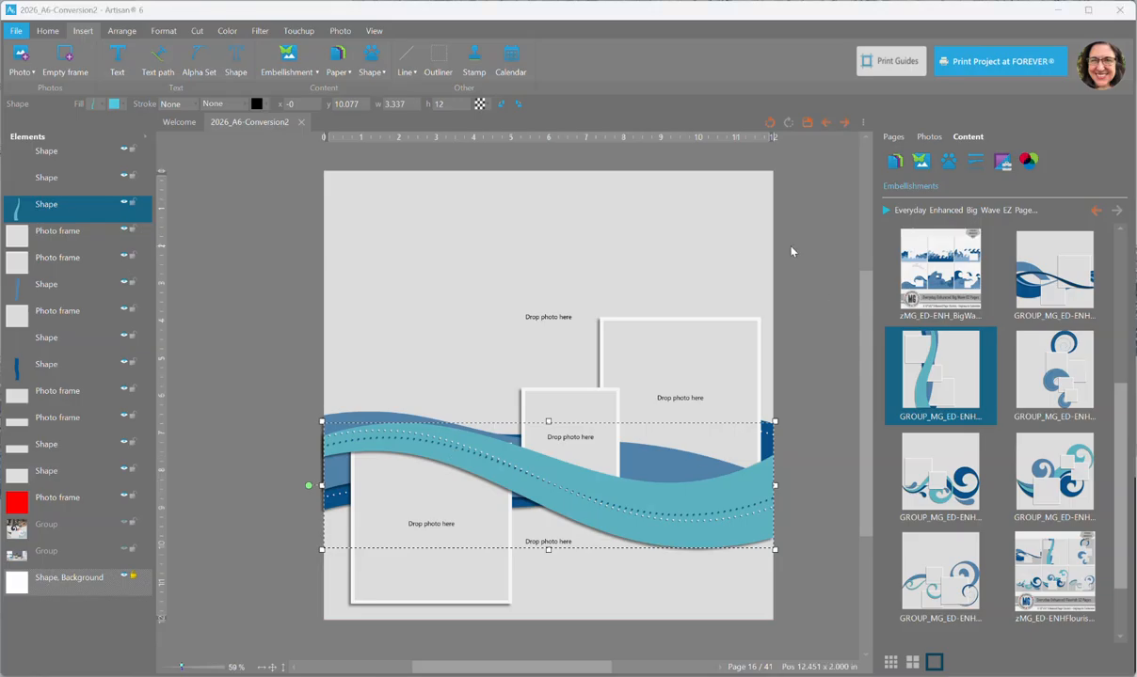
{"action": "left_click", "coordinate": [235, 214]}
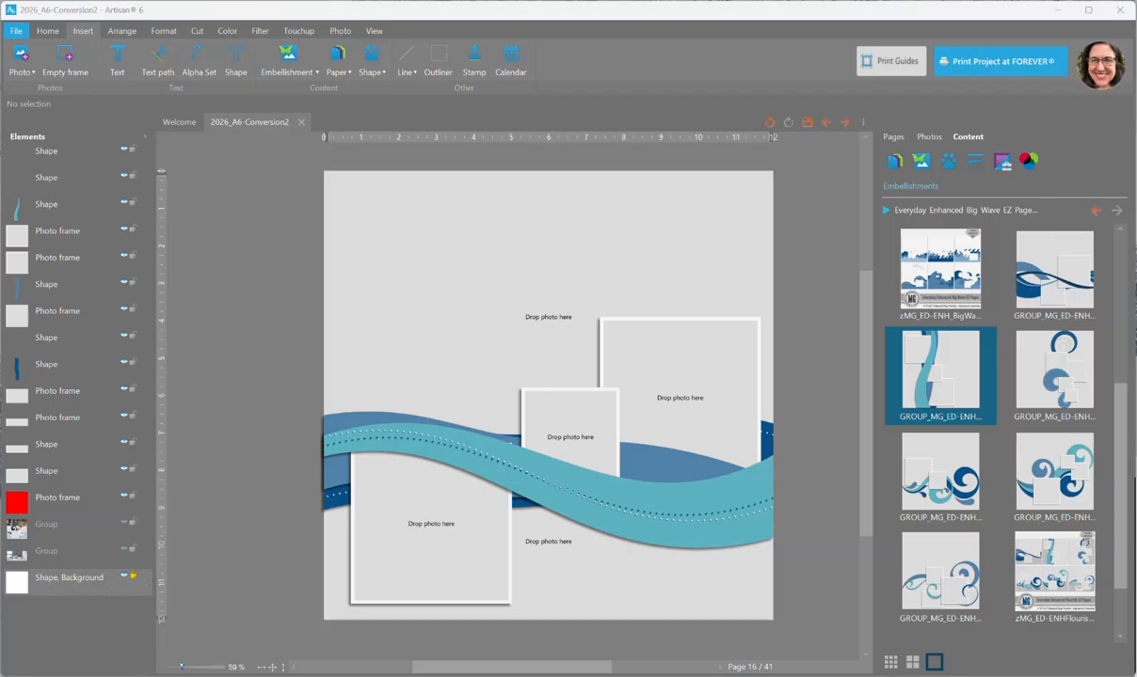
Add the finished football page image, size it 12 by 12 inches, and position it to cover the ribbon page.
{"action": "left_click_drag", "start_coordinate": [962, 366], "coordinate": [509, 325]}
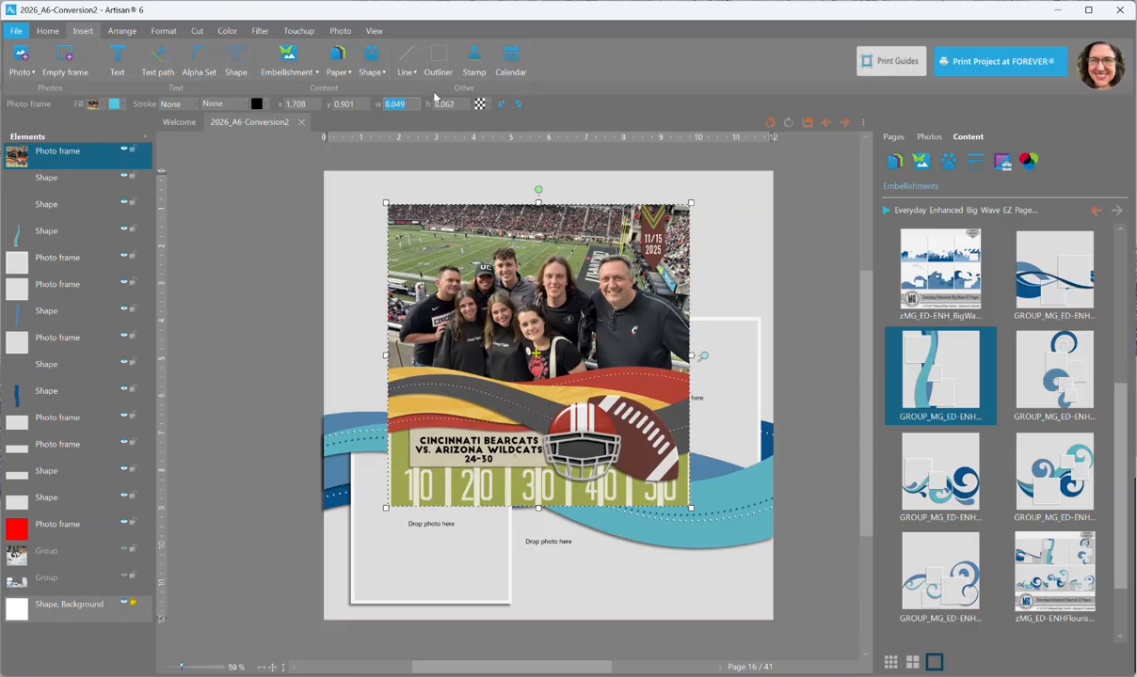
{"action": "type", "text": "12"}
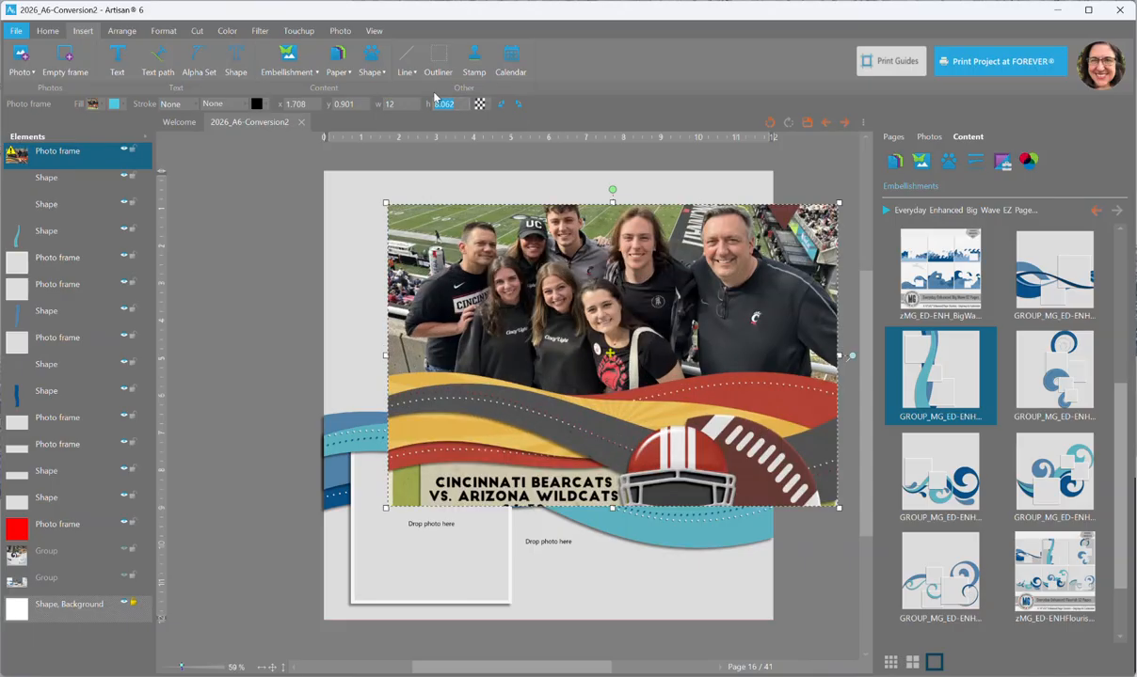
{"action": "key", "text": "Return"}
{"action": "left_click_drag", "start_coordinate": [753, 290], "coordinate": [684, 257]}
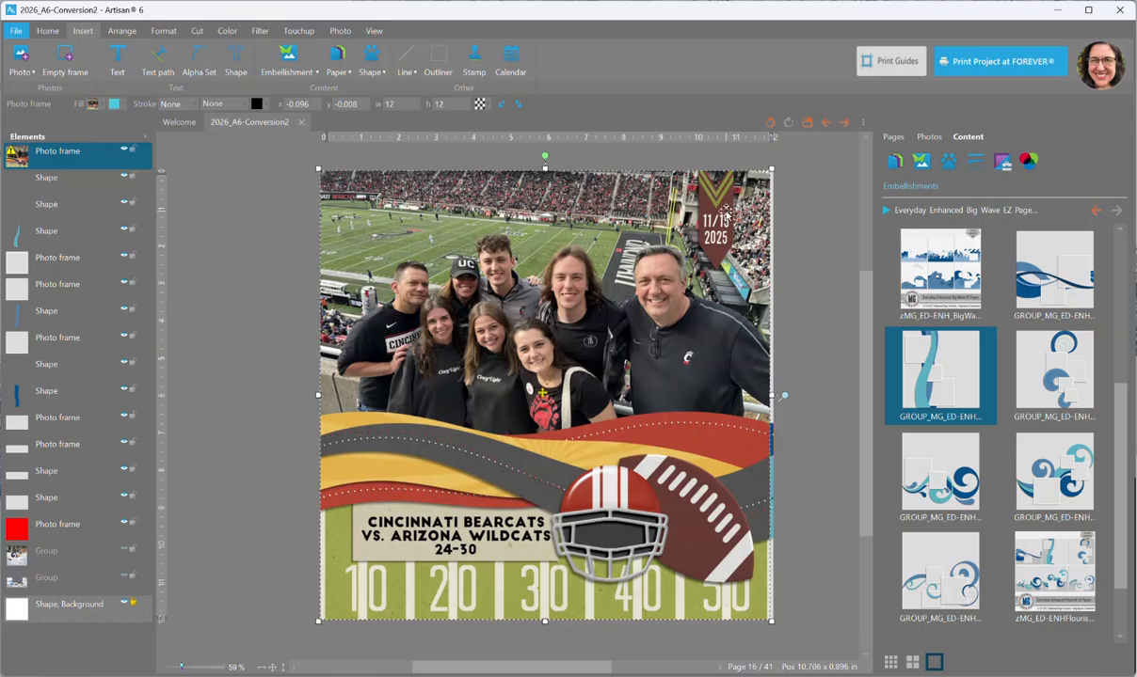
{"action": "left_click_drag", "start_coordinate": [713, 194], "coordinate": [716, 194]}
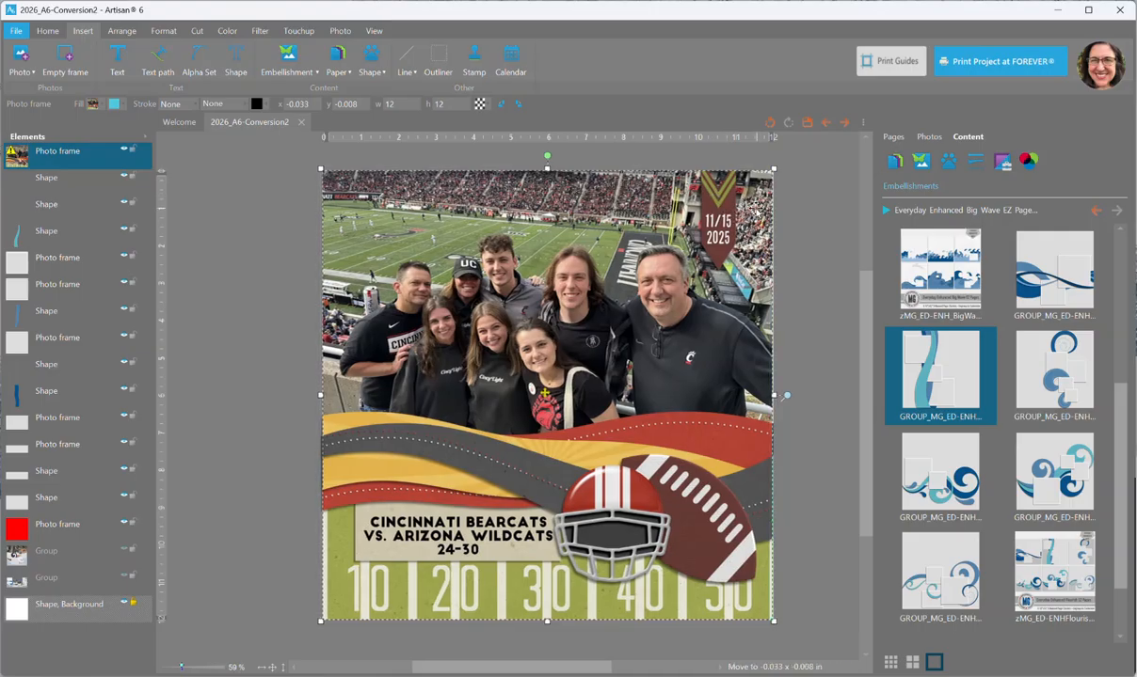
Toggle the football page image's visibility to compare it with the blank ribbon layout, leaving it hidden.
{"action": "left_click", "coordinate": [125, 151]}
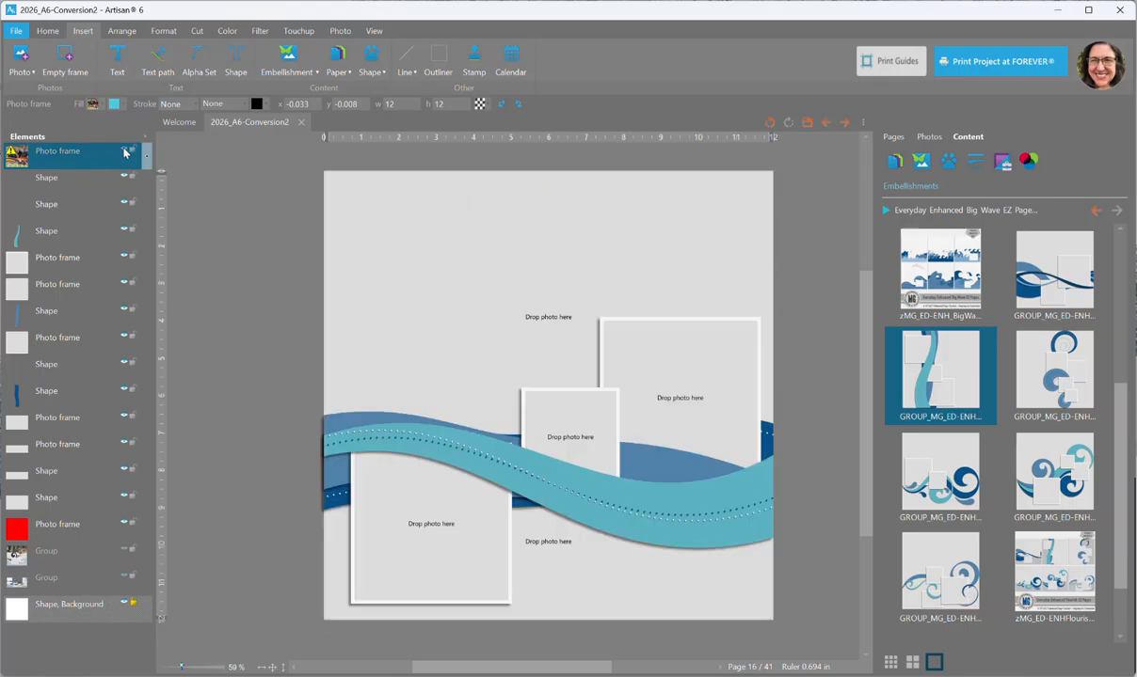
{"action": "left_click", "coordinate": [125, 152]}
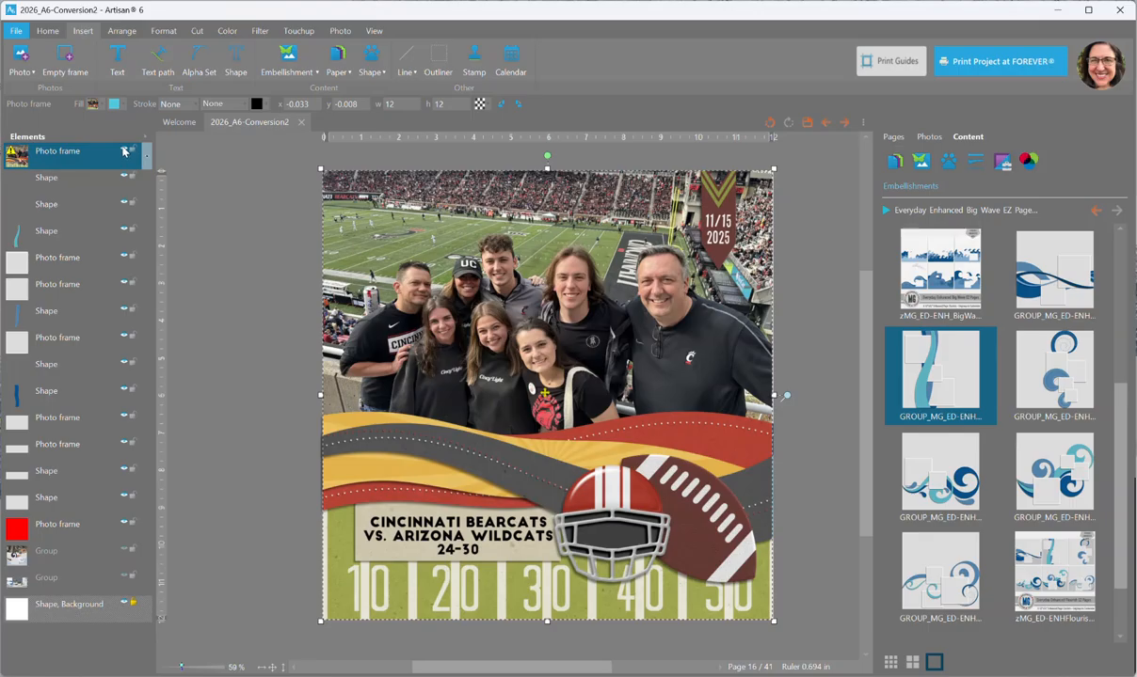
{"action": "left_click", "coordinate": [125, 152]}
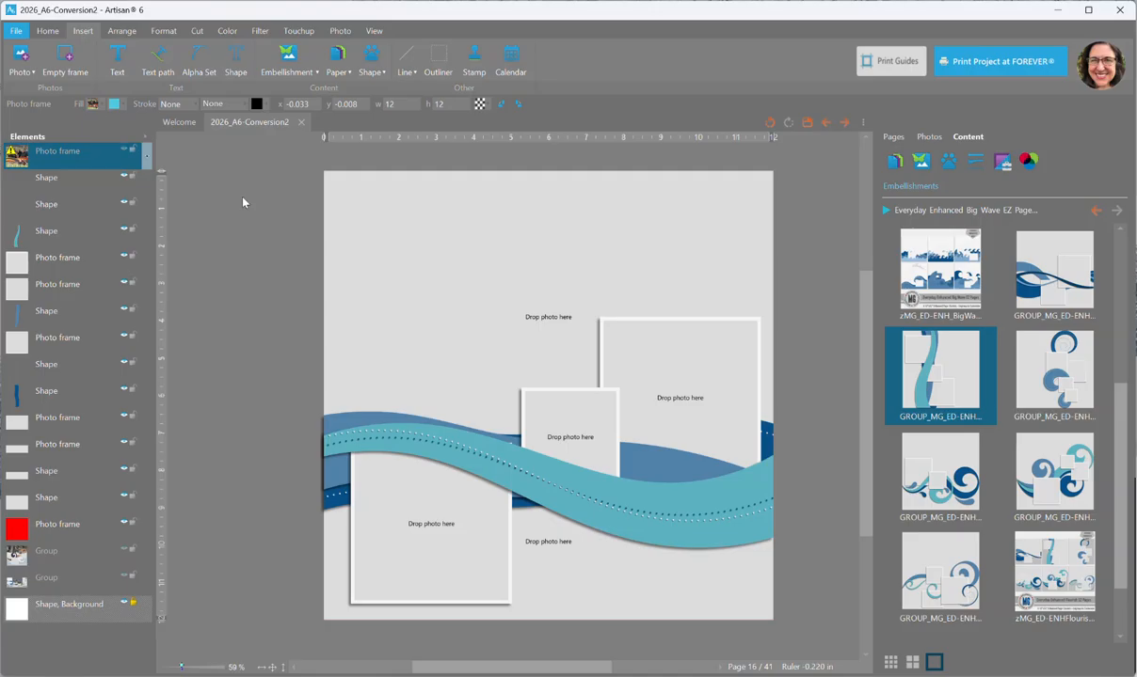